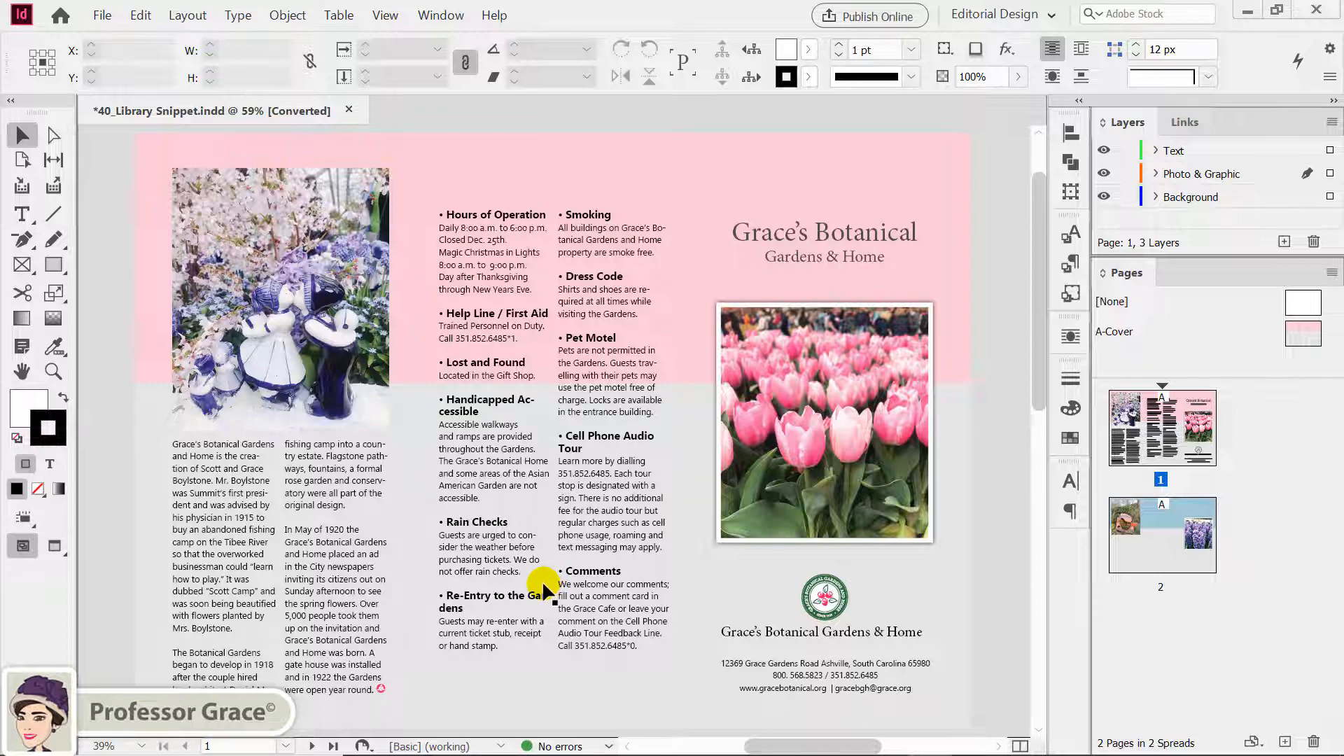
Create a new library file named My Library.indl in the Library & Snippet folder.
click(115, 31)
mouse_move(336, 35)
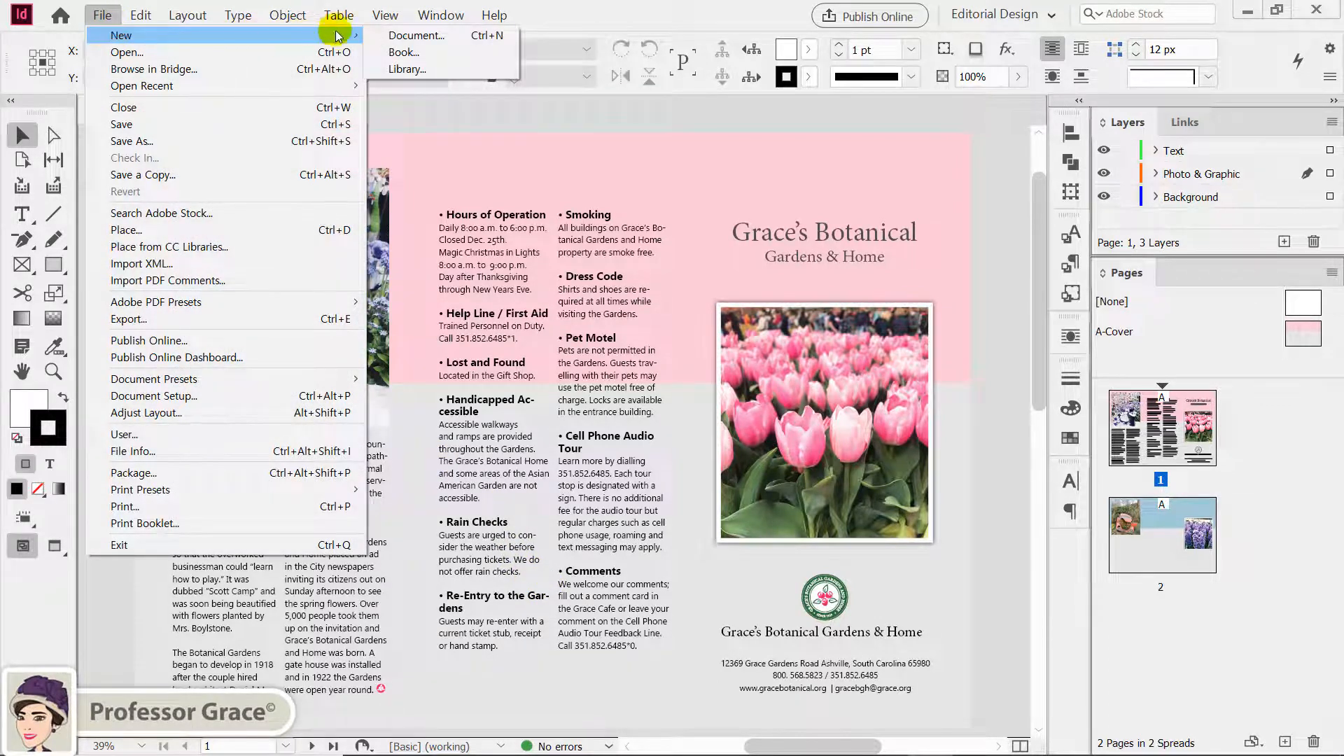
click(427, 70)
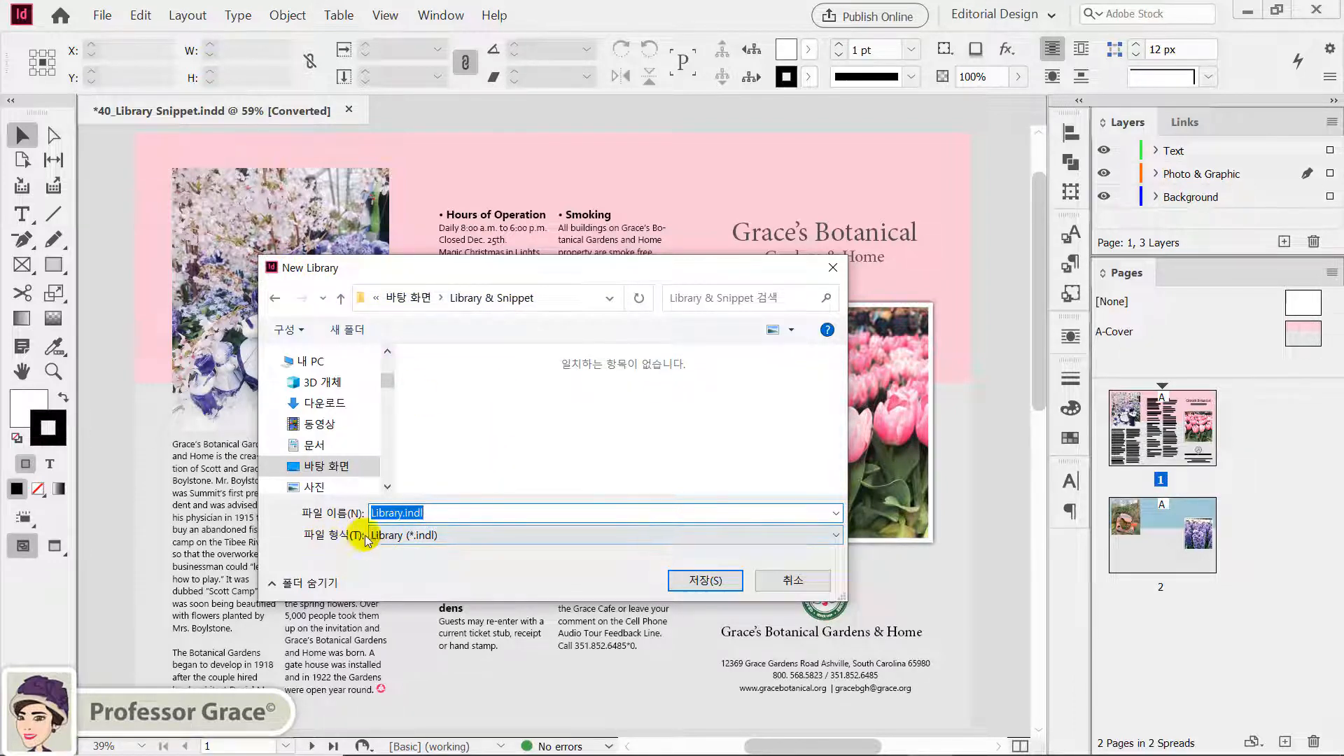
click(421, 535)
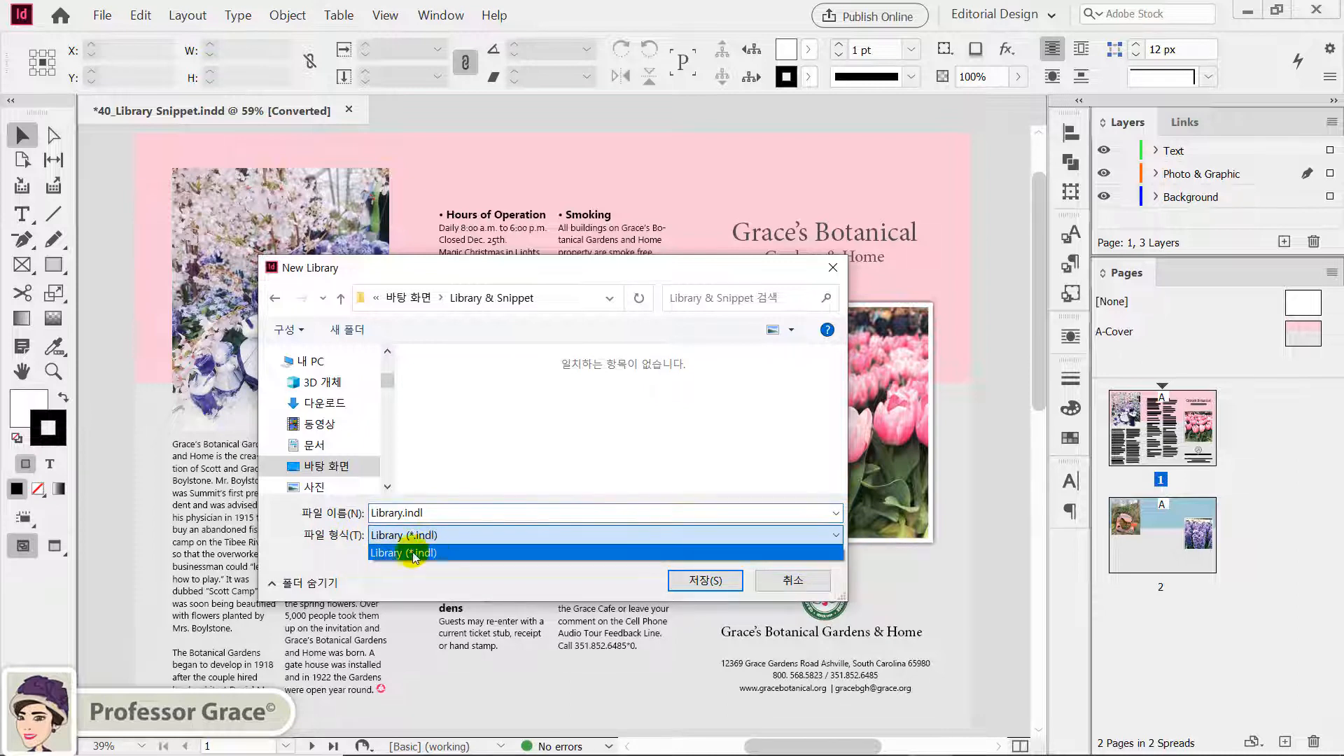
click(434, 553)
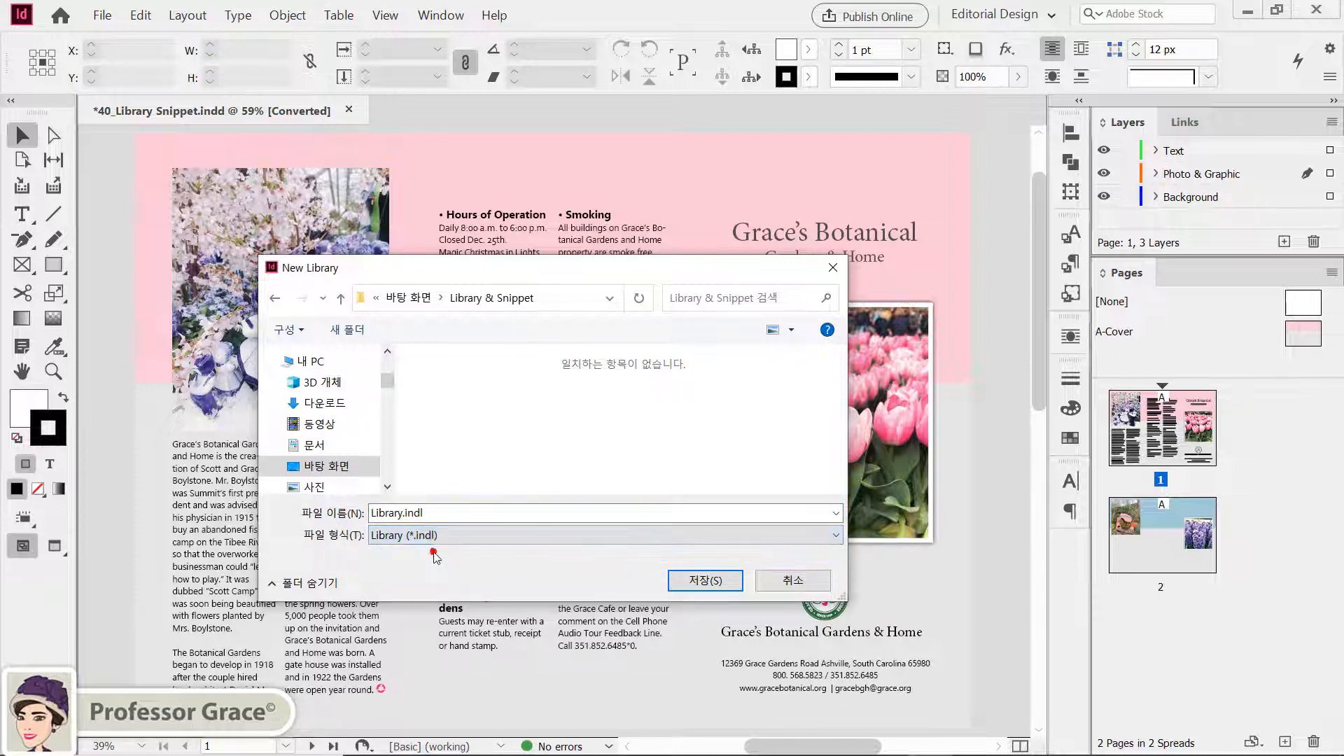
double_click(383, 513)
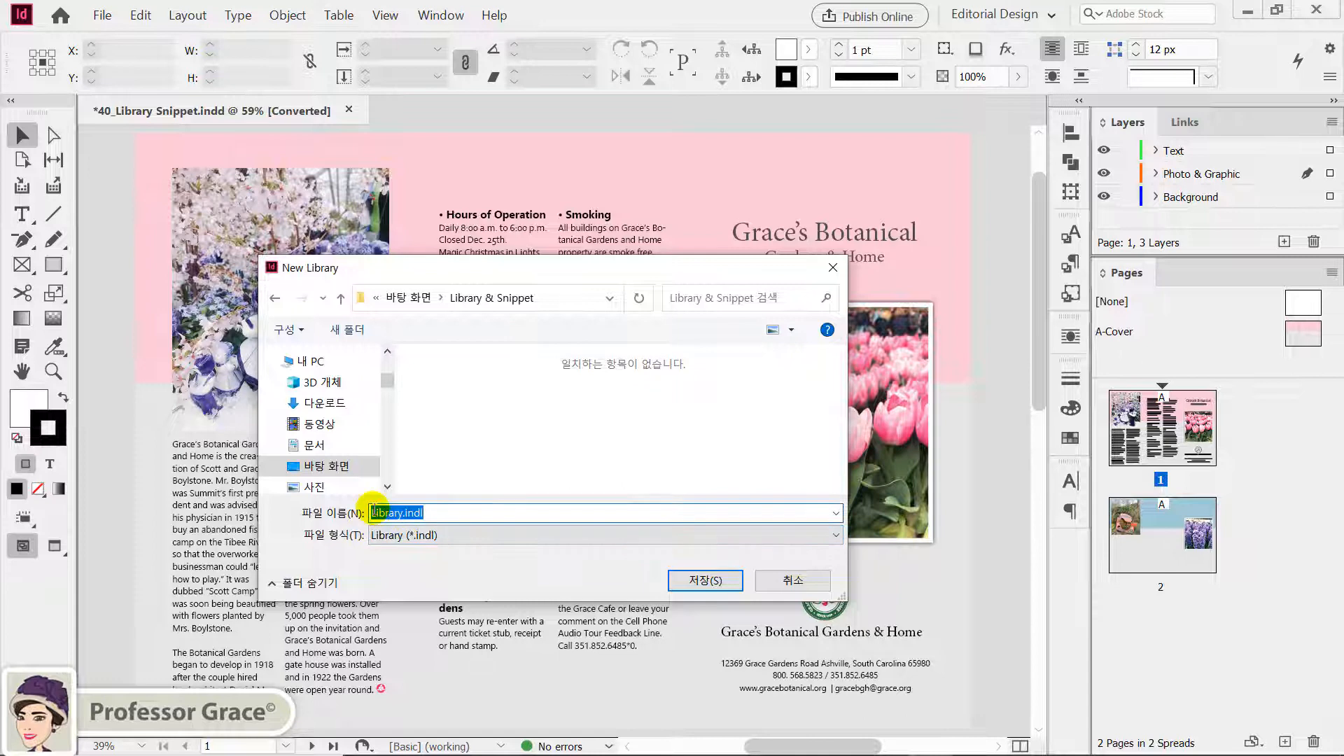
click(390, 512)
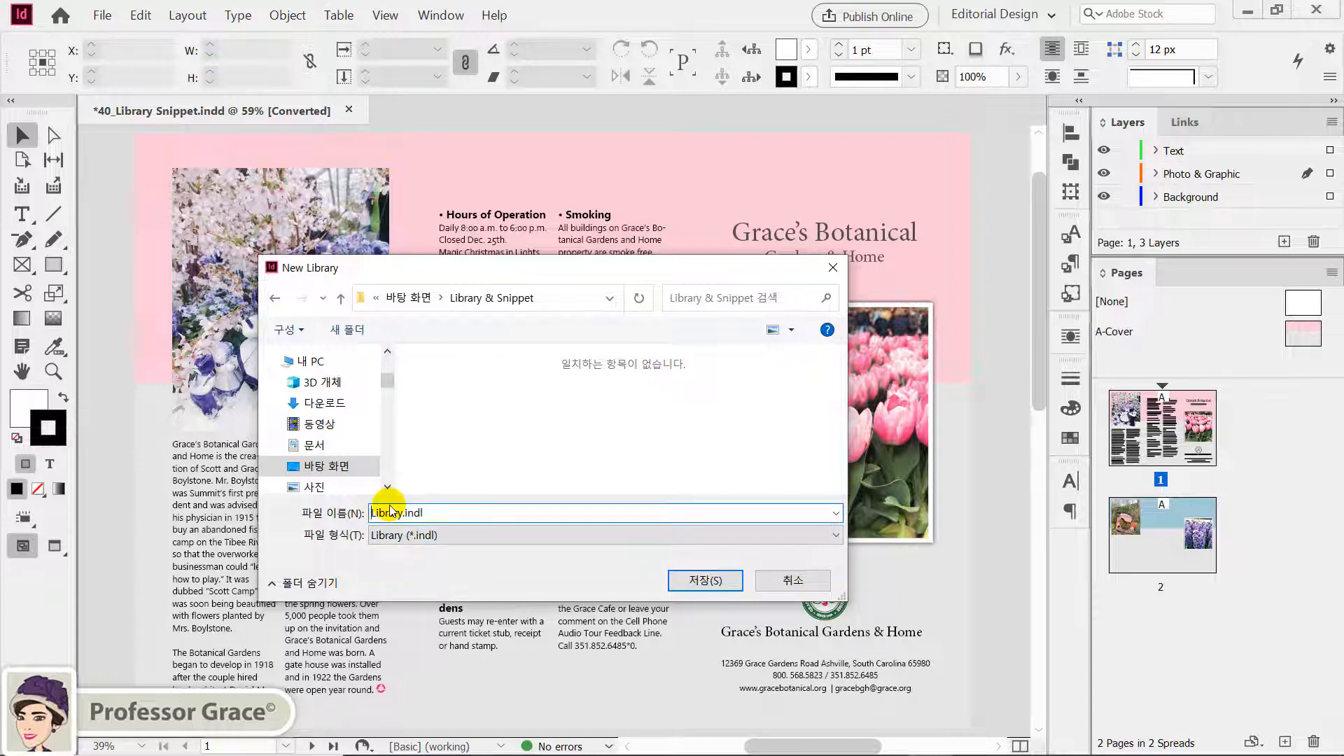
double_click(387, 513)
key(Left)
text(My)
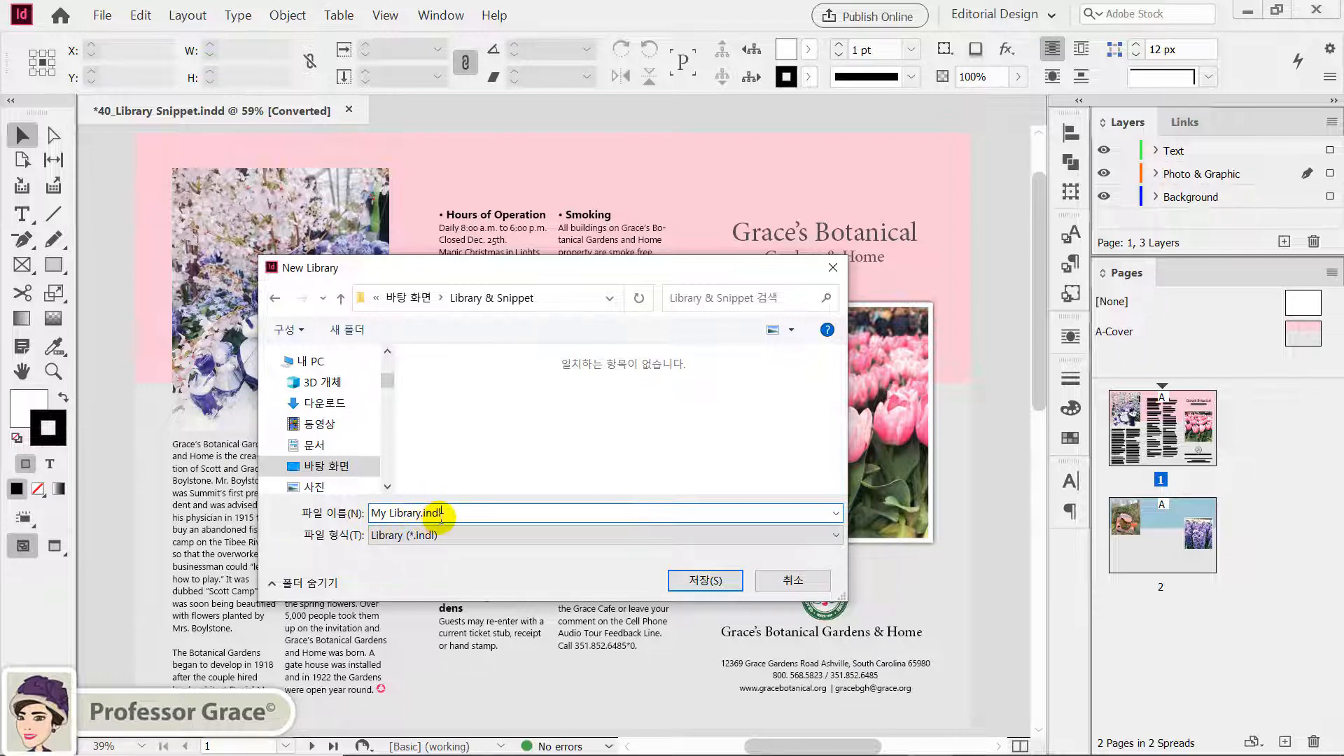
click(700, 582)
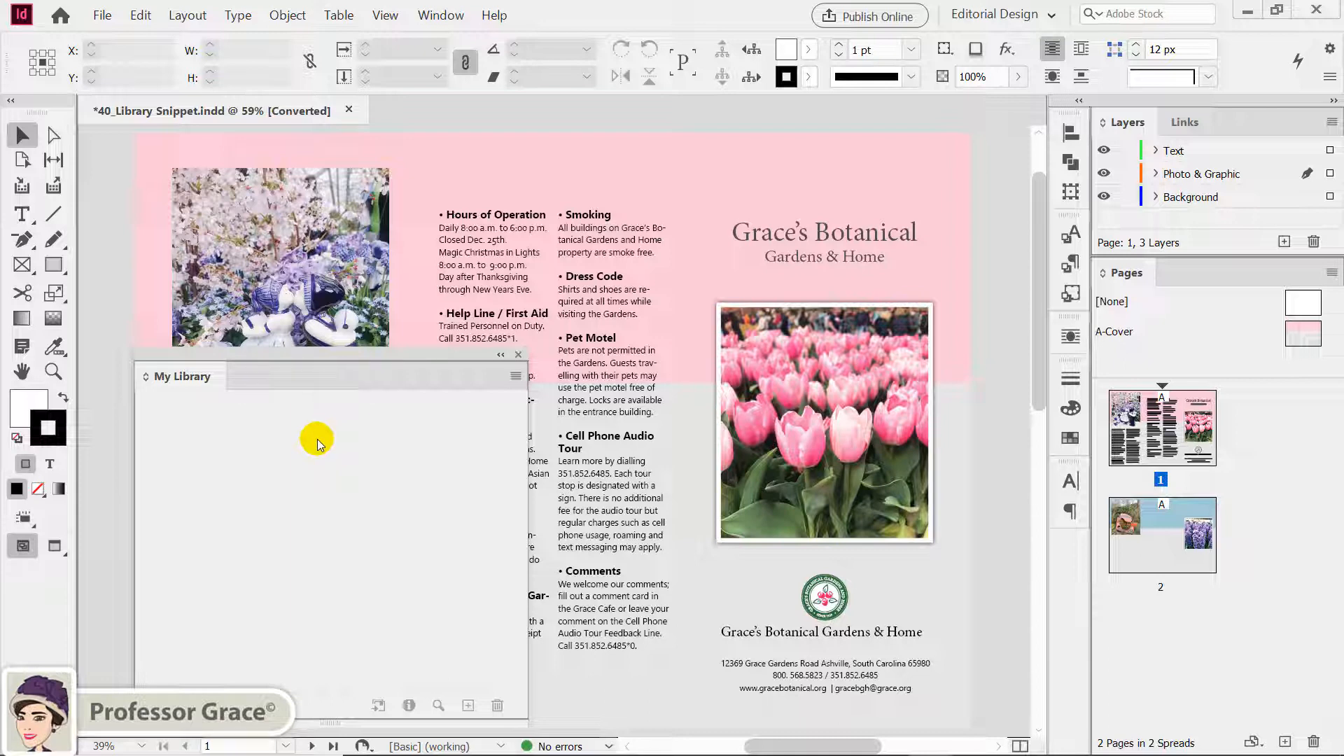
Add the framed pink tulip photo on page 1 to My Library as an item.
click(796, 339)
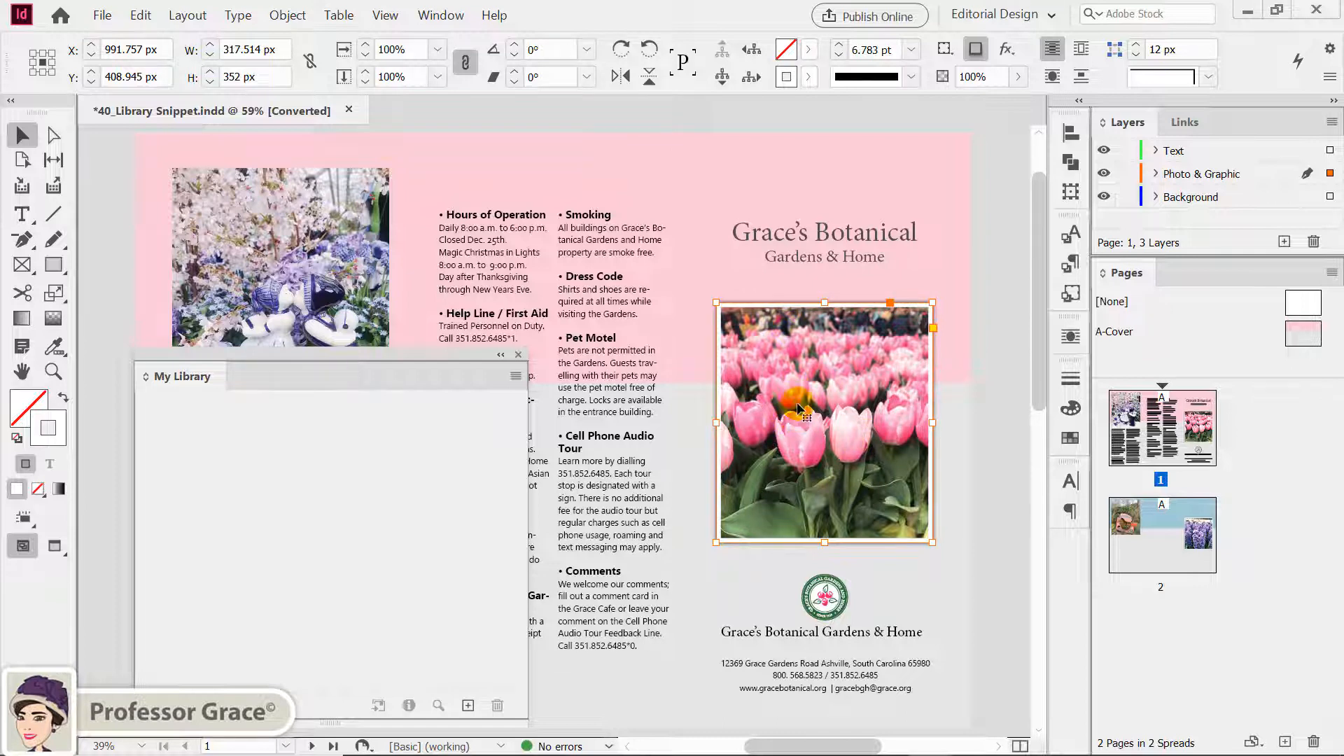
click(465, 706)
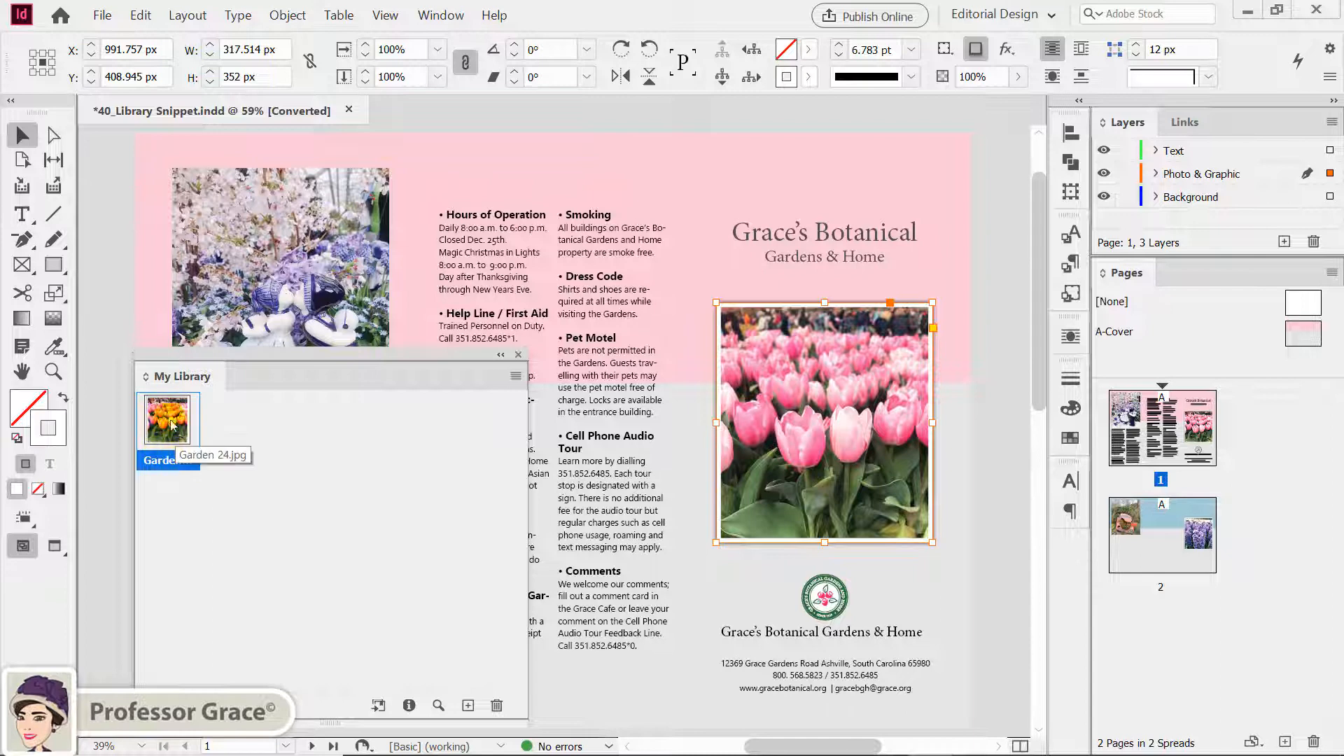
click(275, 451)
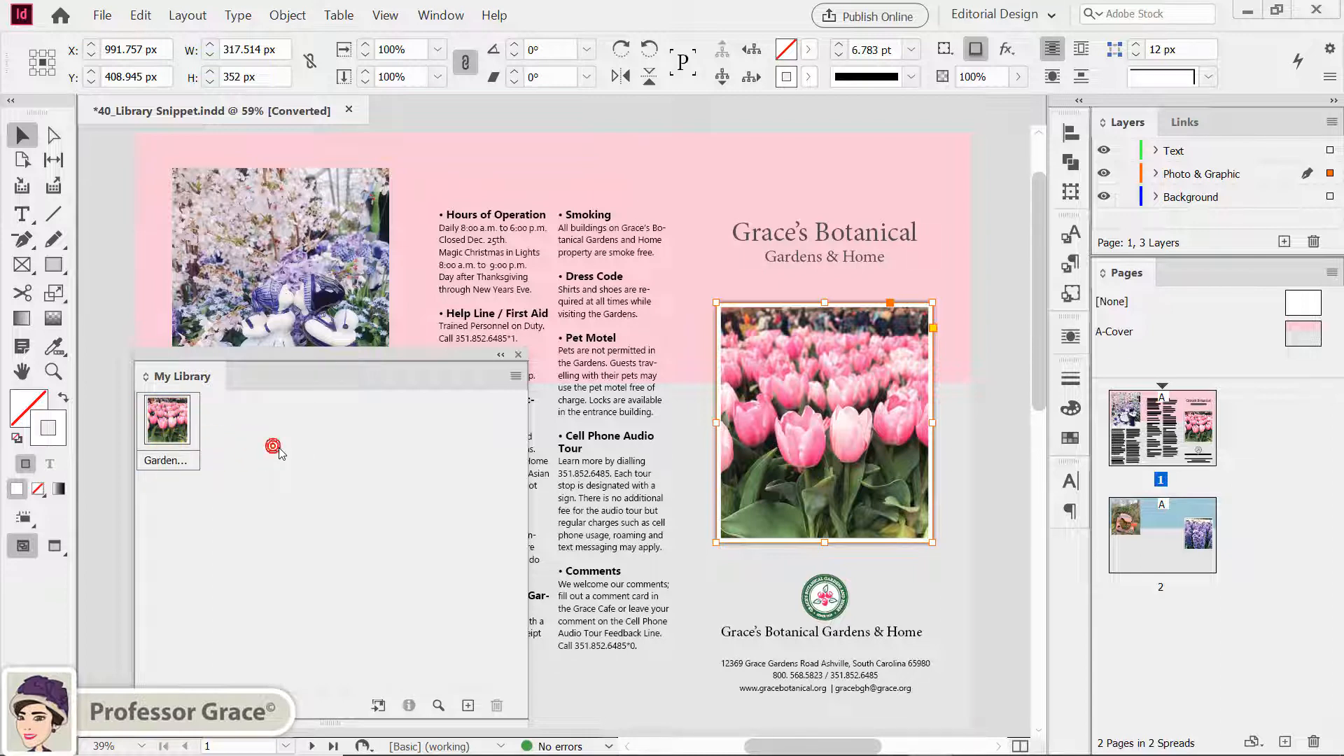
Add the blossom photo with the figurines on page 1 to My Library, and reset the fill and stroke to their defaults.
click(275, 267)
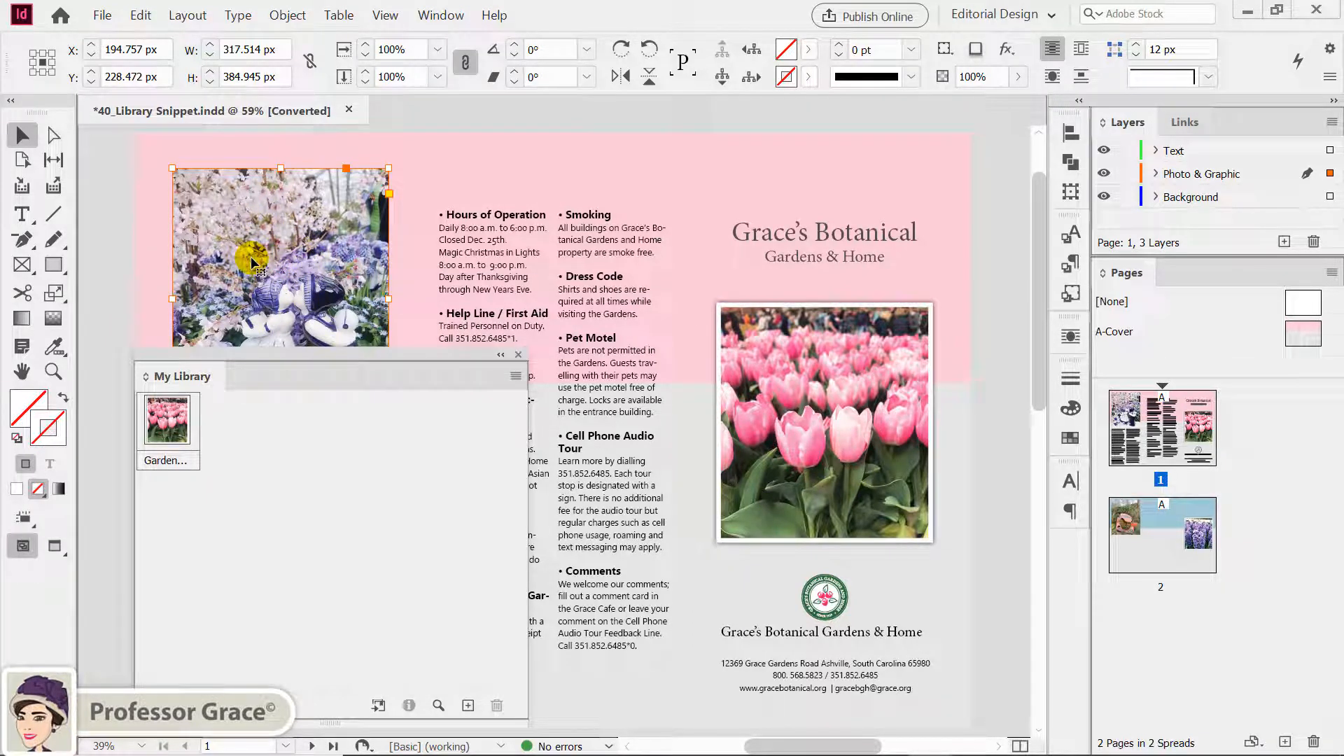
drag(256, 261, 280, 435)
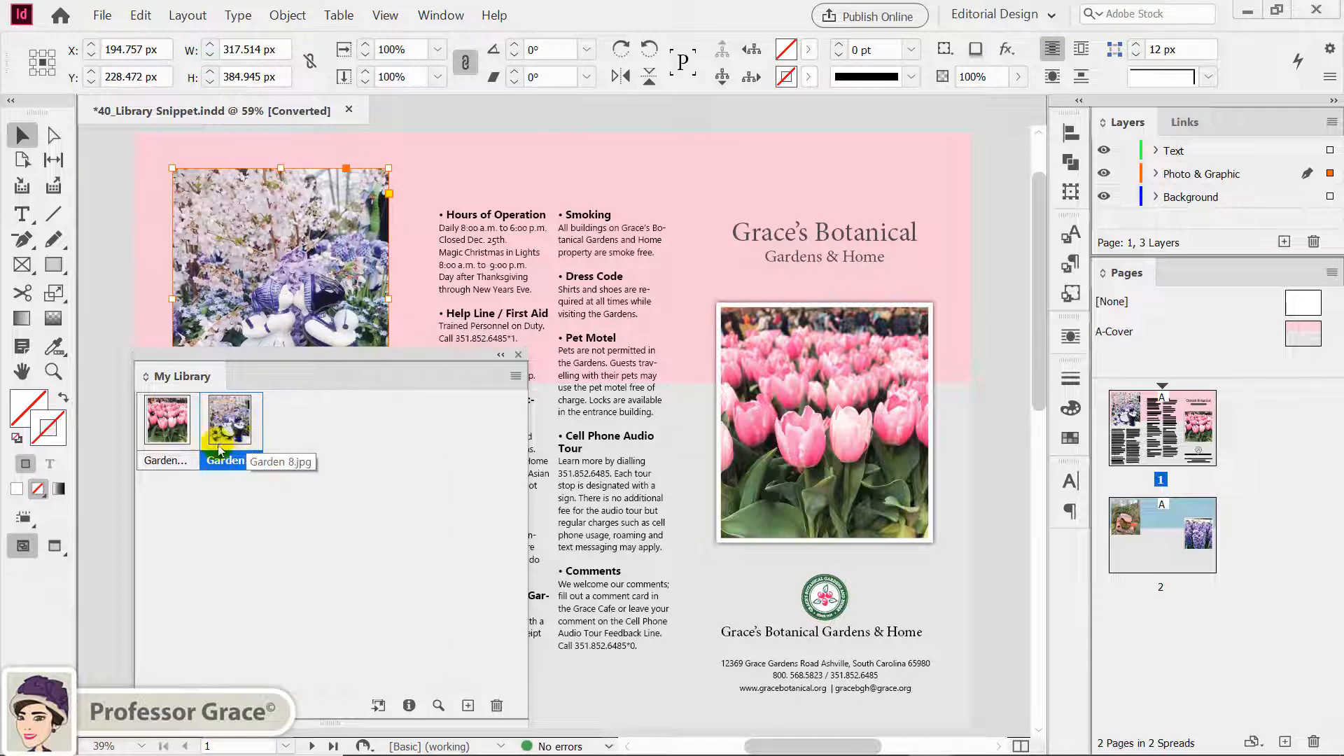
click(110, 289)
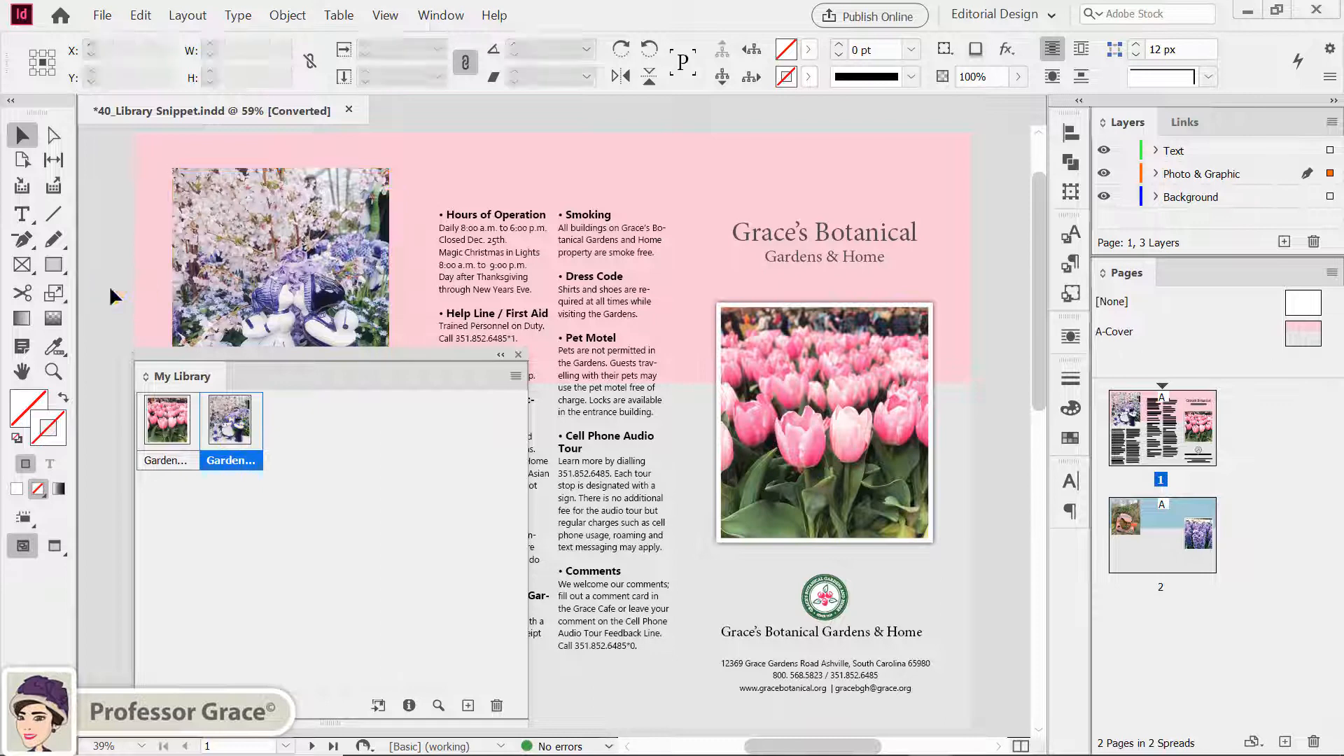
key(d)
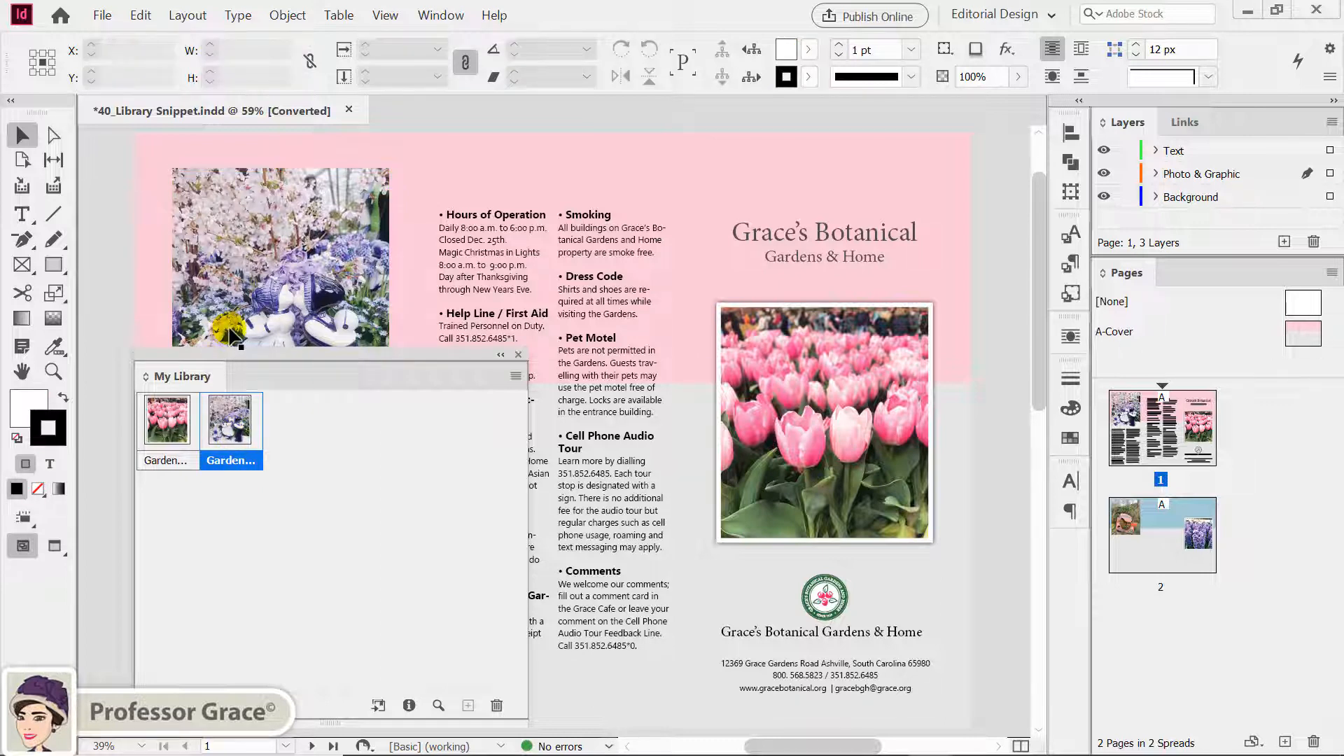
Add all items on page 1 to My Library as one combined library item.
click(515, 376)
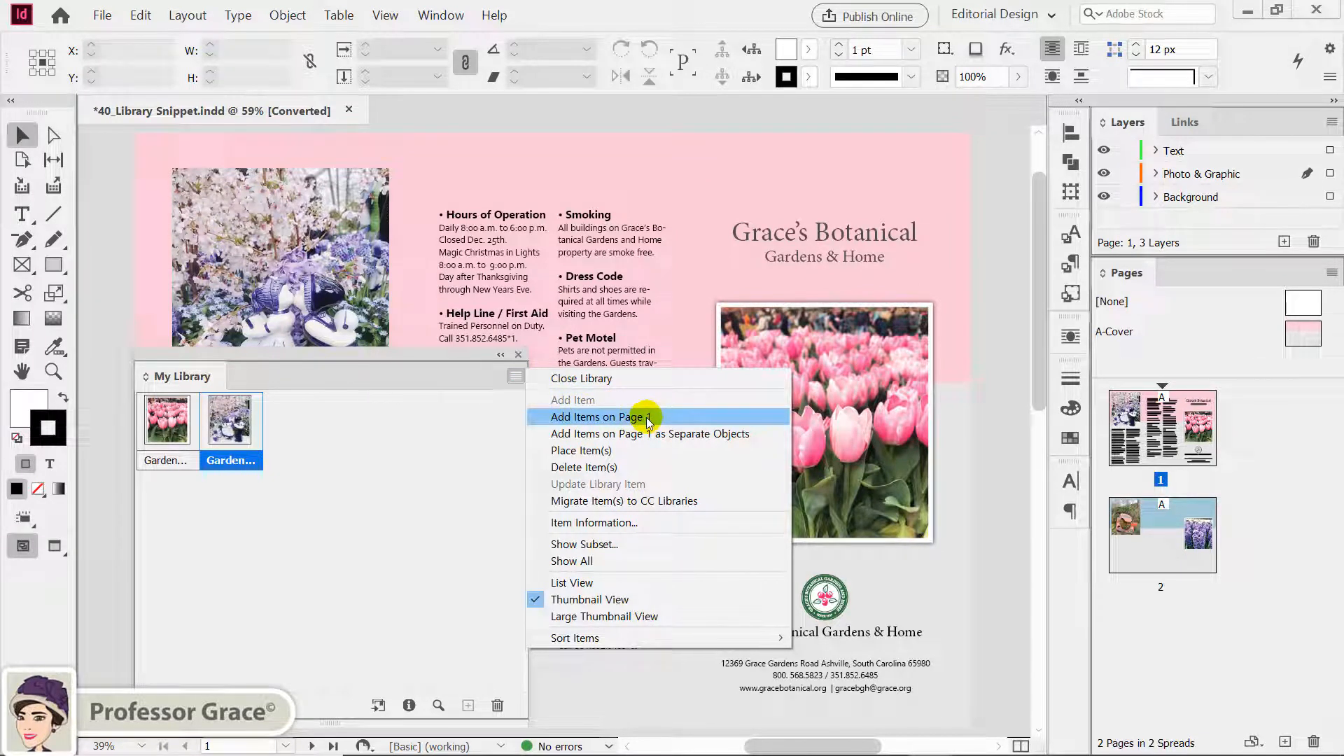
click(646, 420)
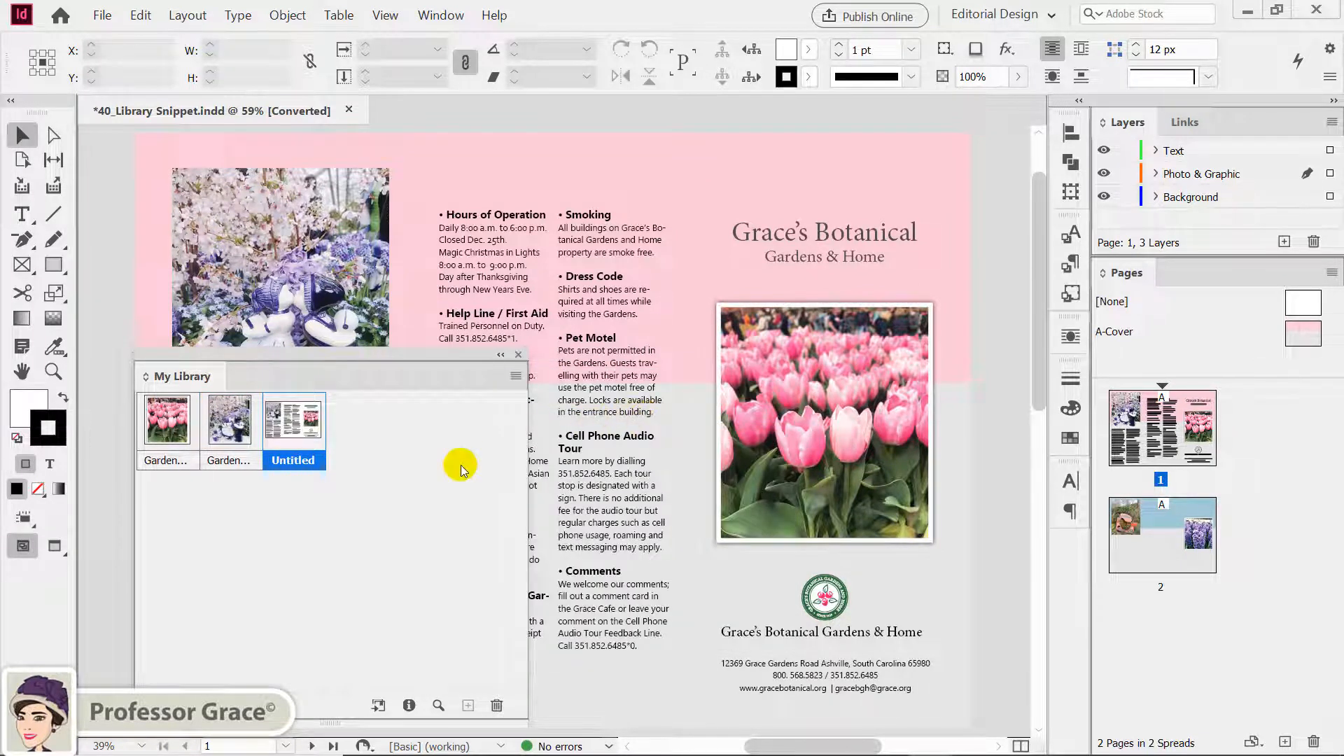
click(391, 485)
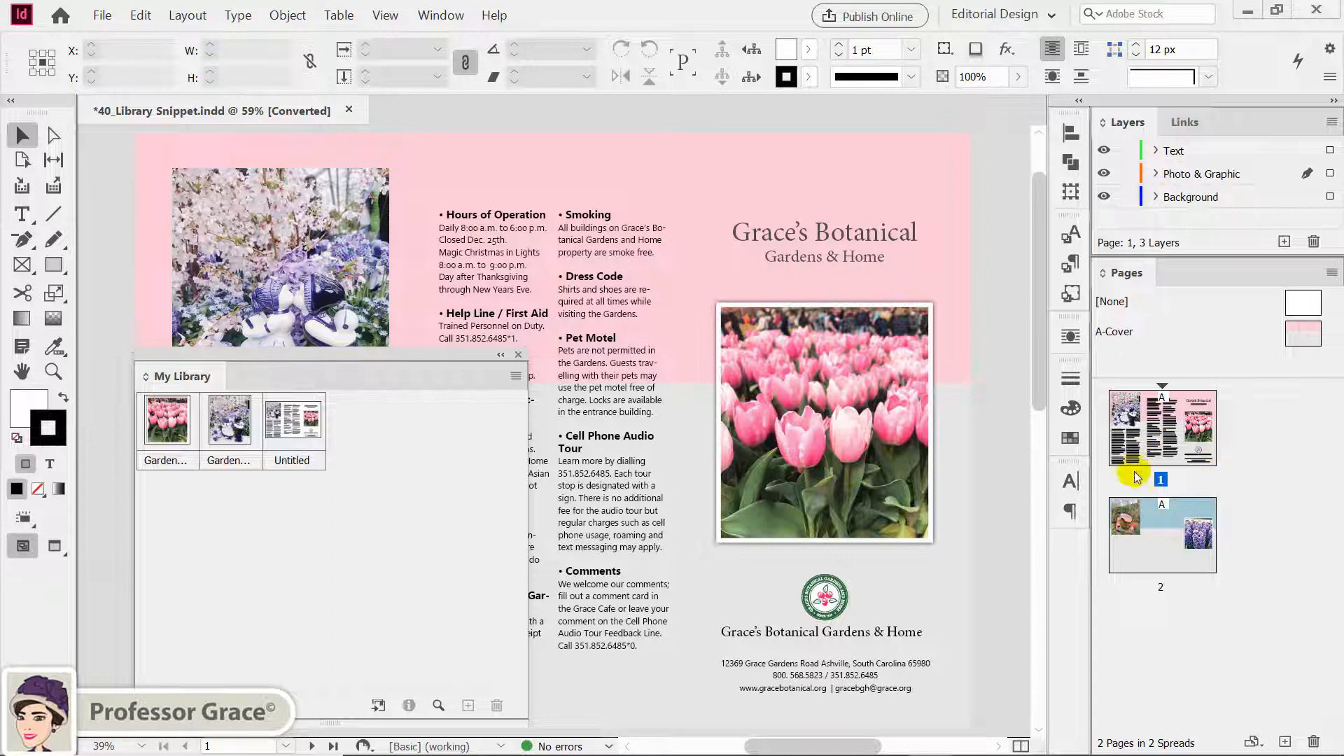
Compare the library's add-items options for page 1 and page 2, and return to page 1.
click(516, 376)
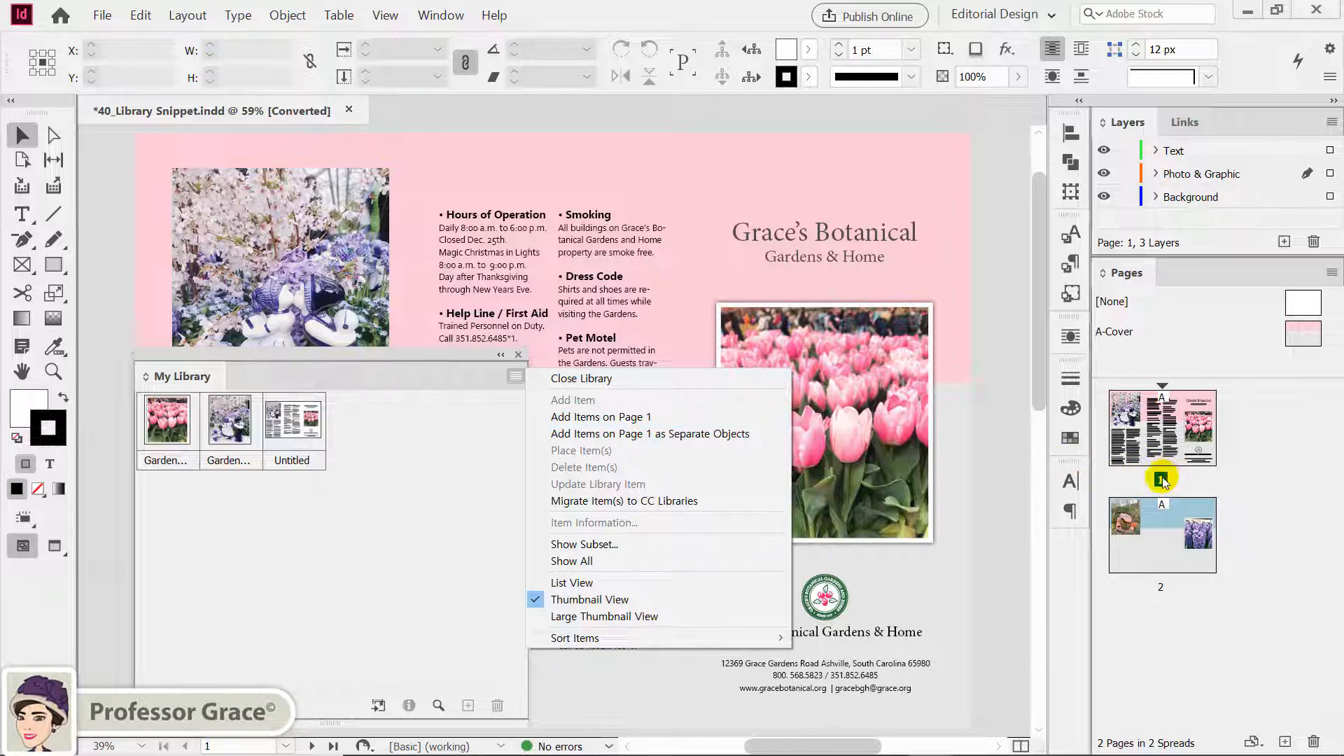
click(440, 480)
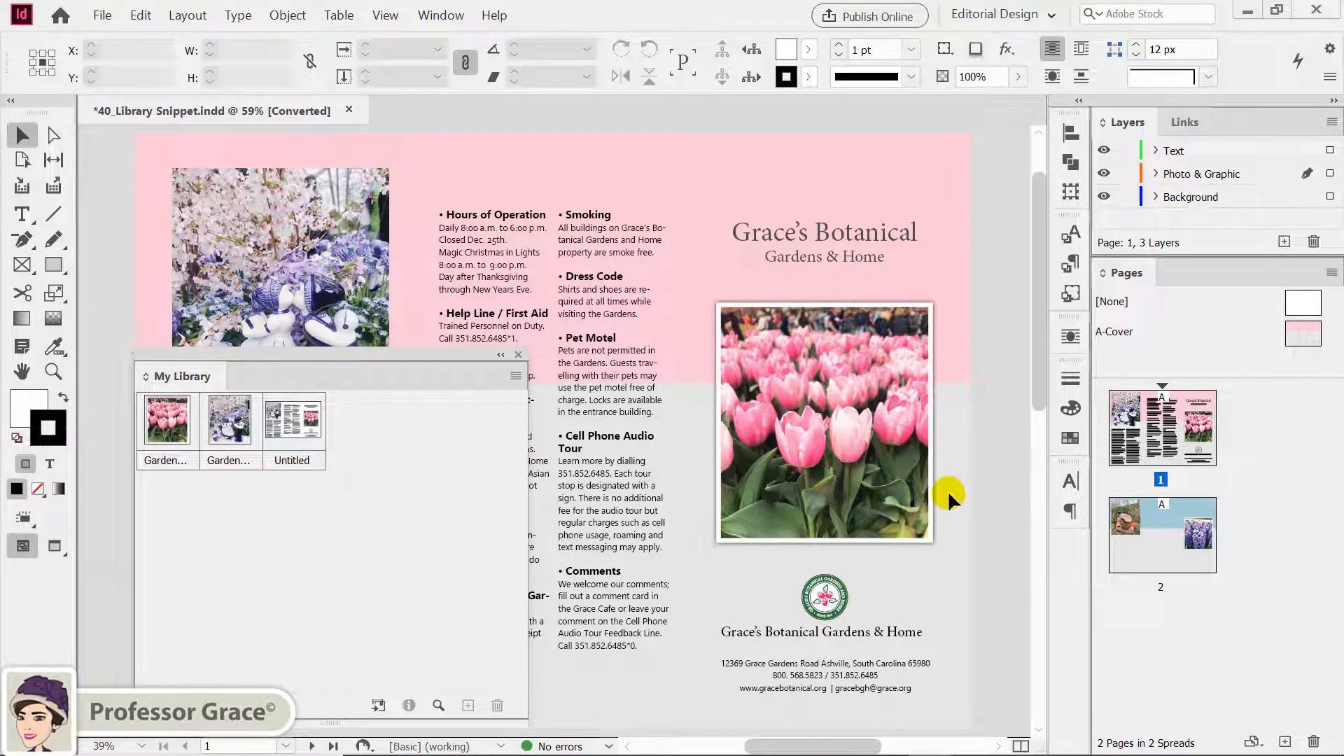
click(1170, 543)
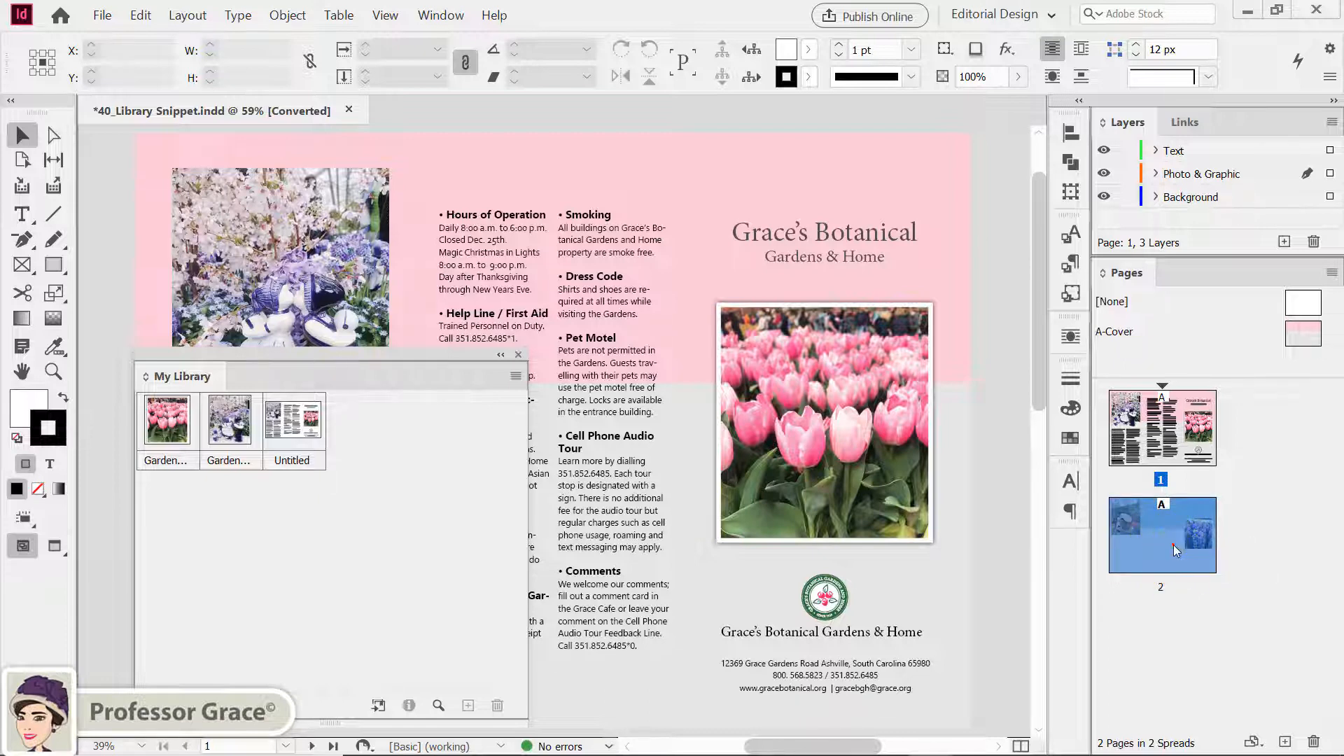
double_click(1171, 546)
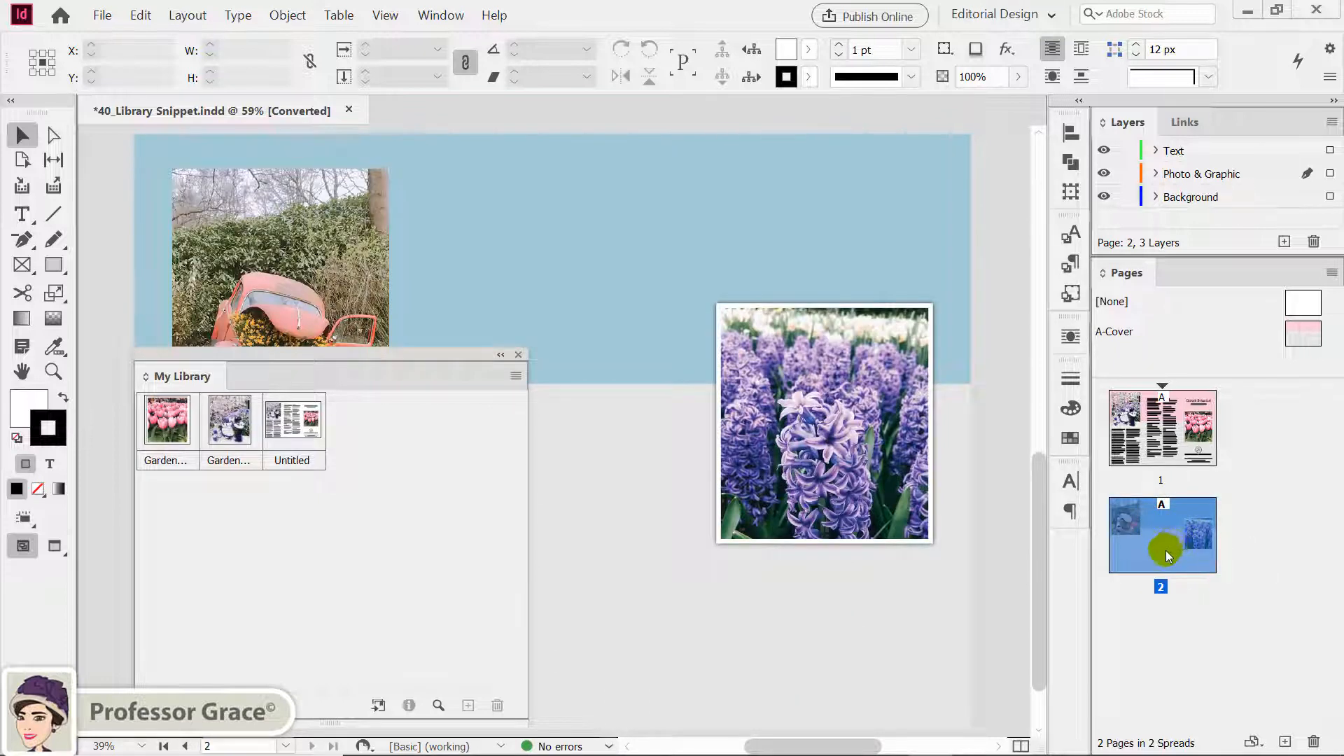
click(515, 379)
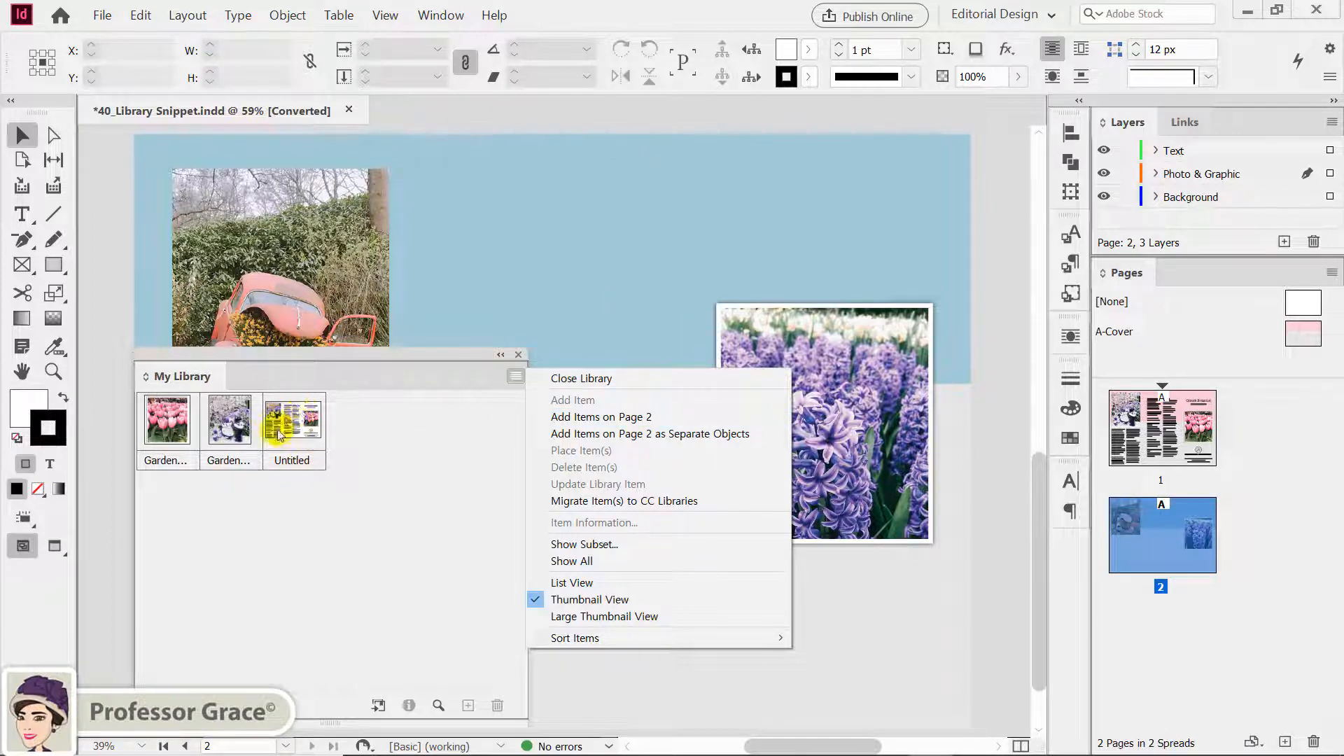
click(448, 461)
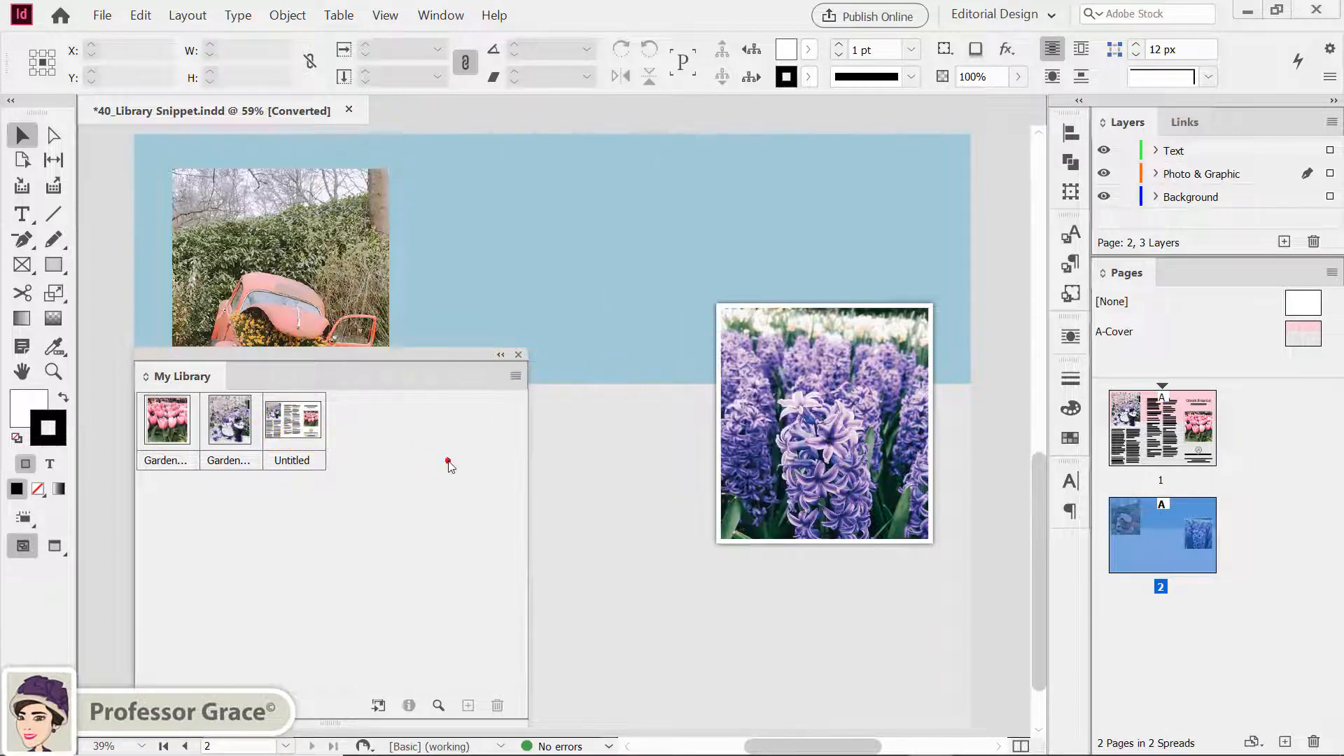
double_click(1168, 454)
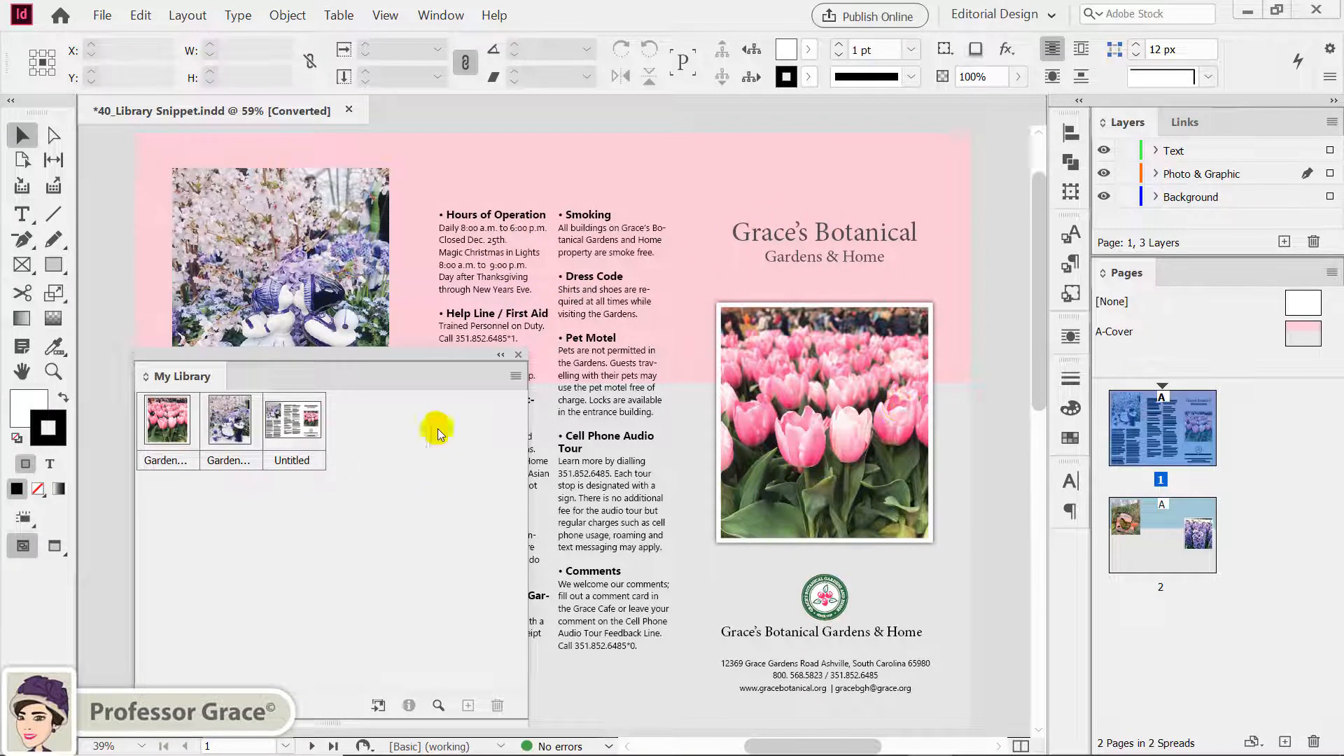
Add the items on page 1 to My Library as separate objects.
click(278, 460)
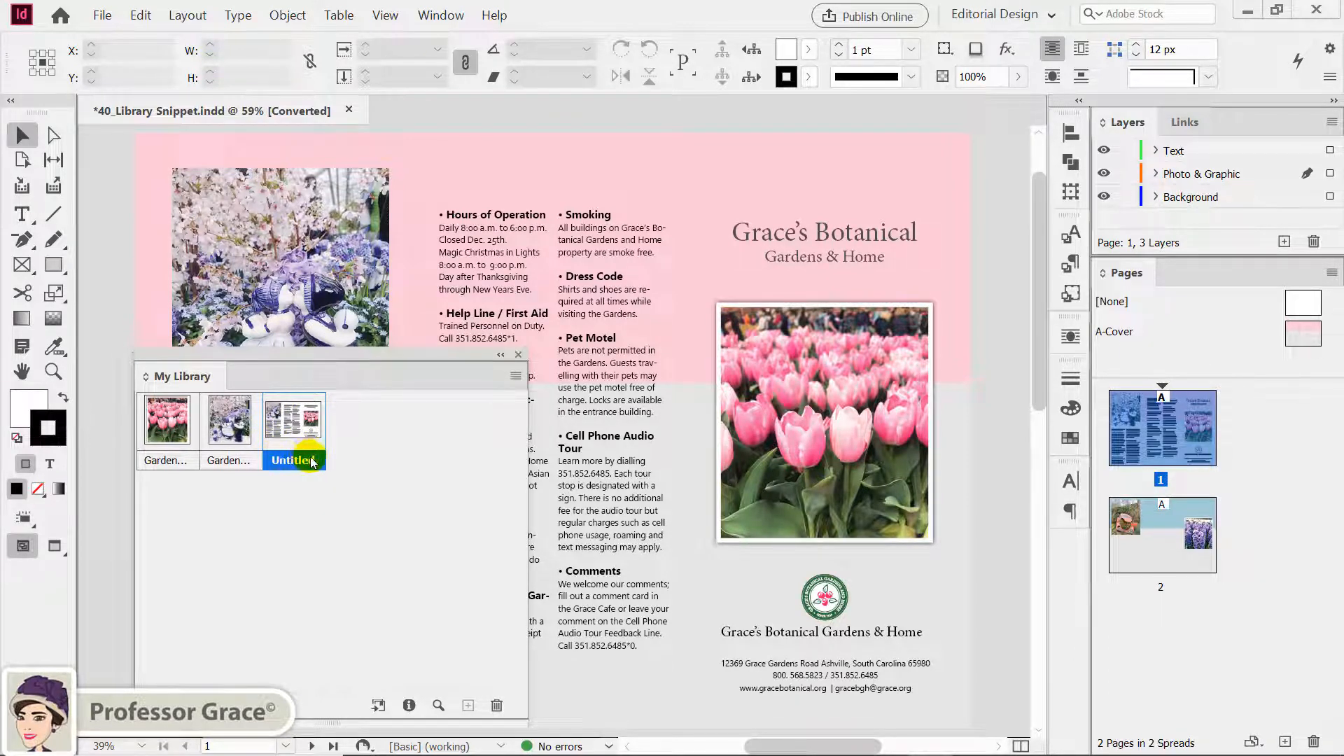
click(362, 455)
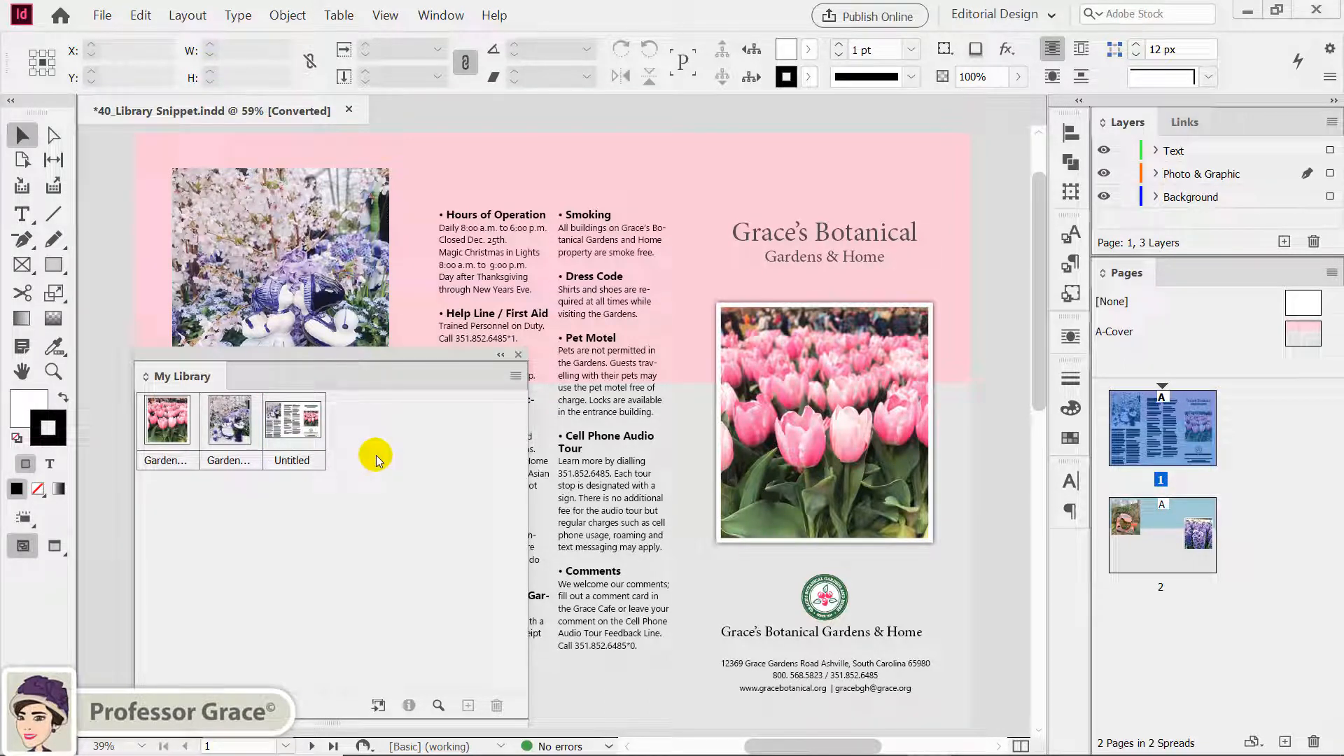
click(515, 377)
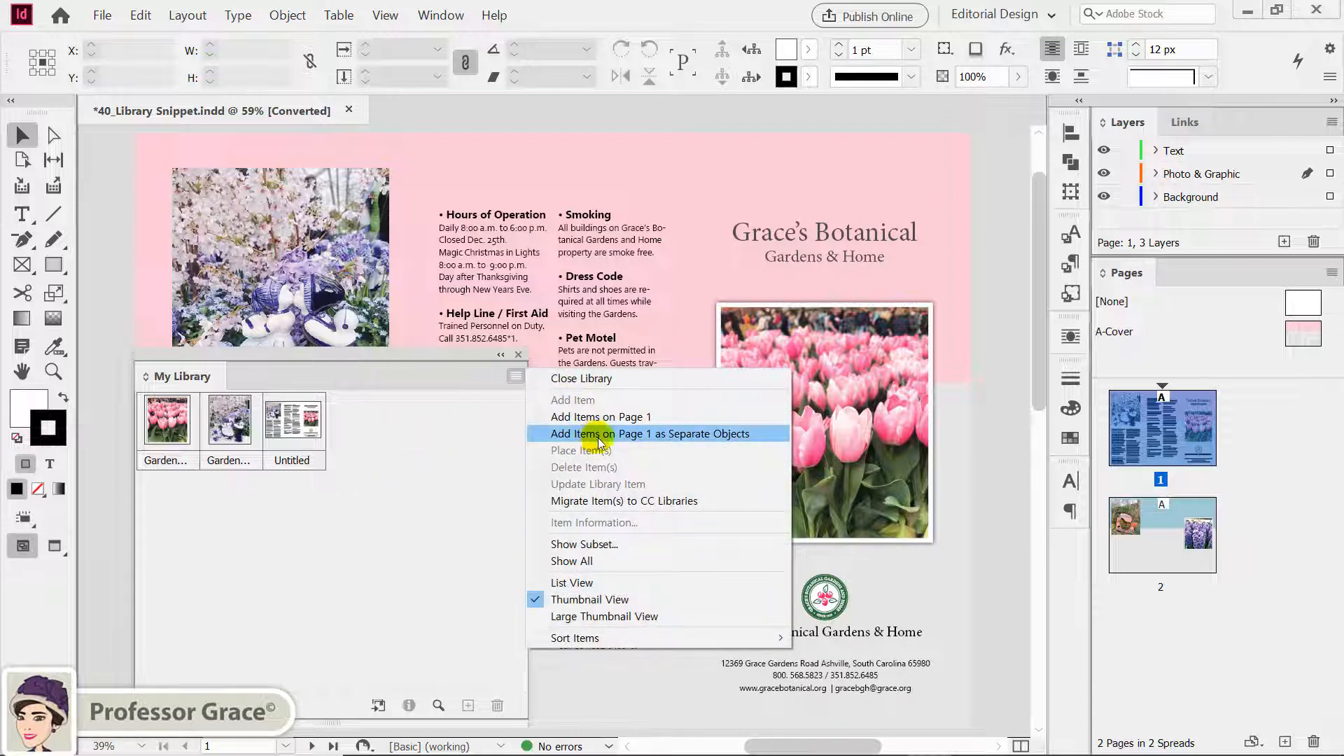
click(737, 434)
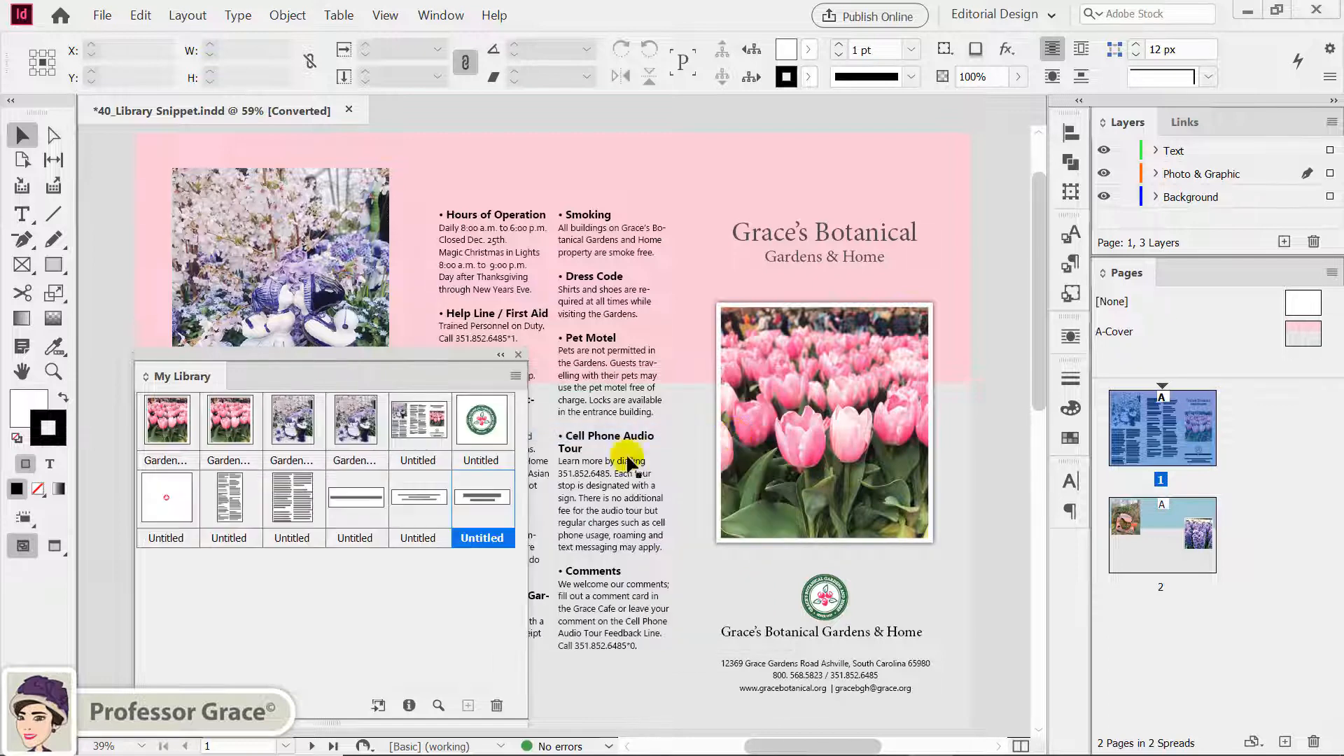
click(297, 597)
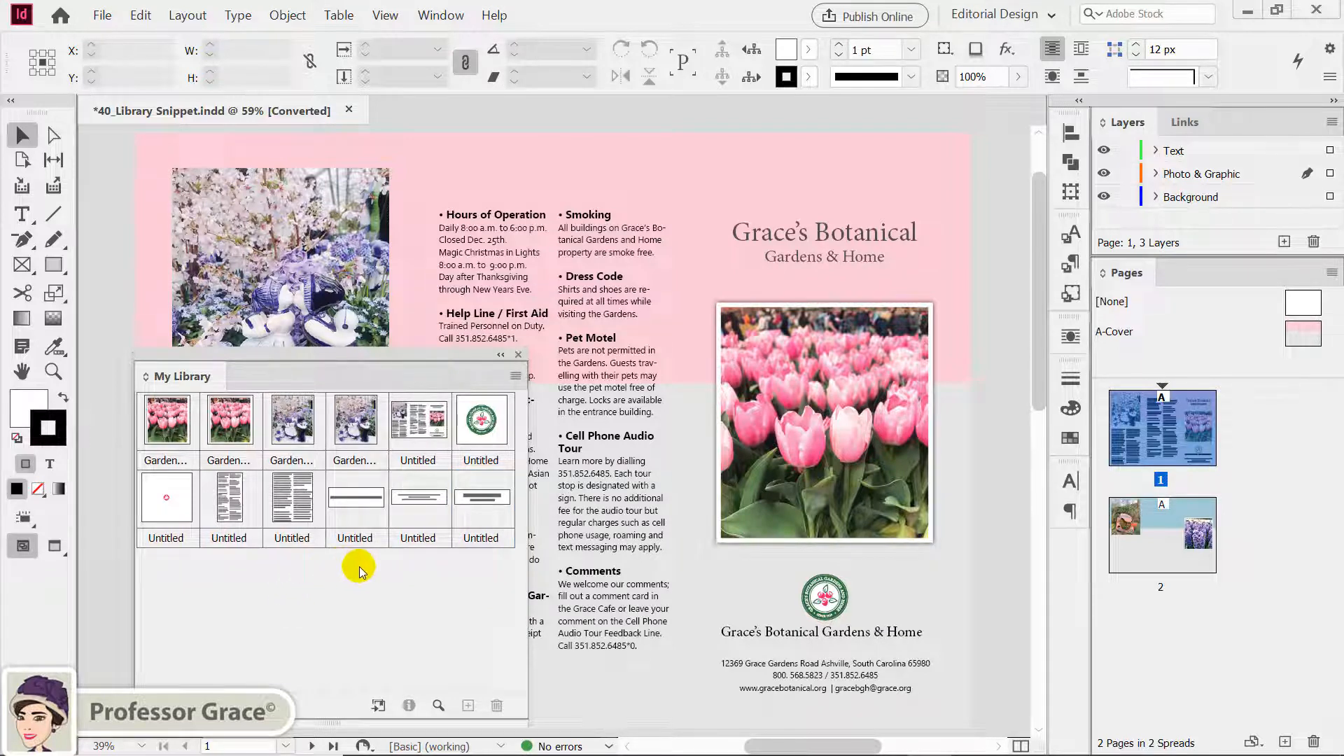
Check which add-items commands My Library offers while page 1 and page 2 are active, and go back to page 1.
click(516, 376)
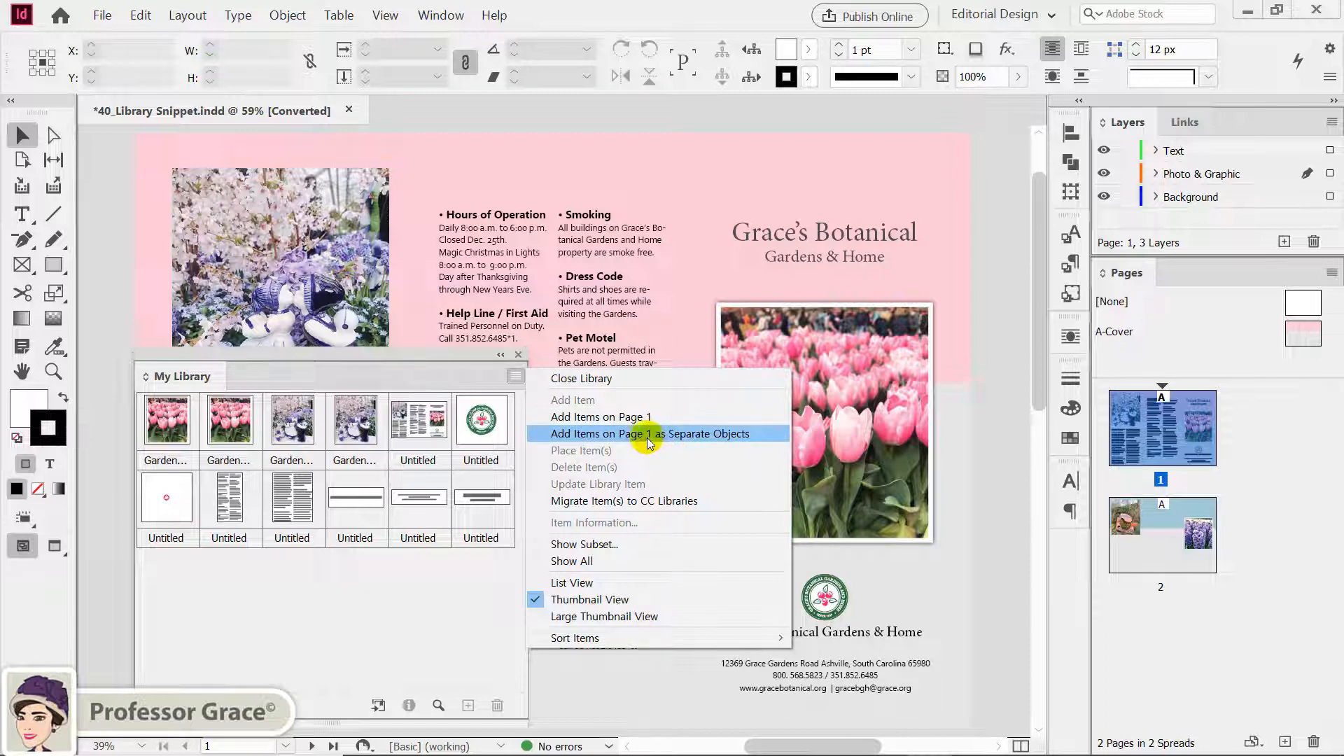
click(471, 588)
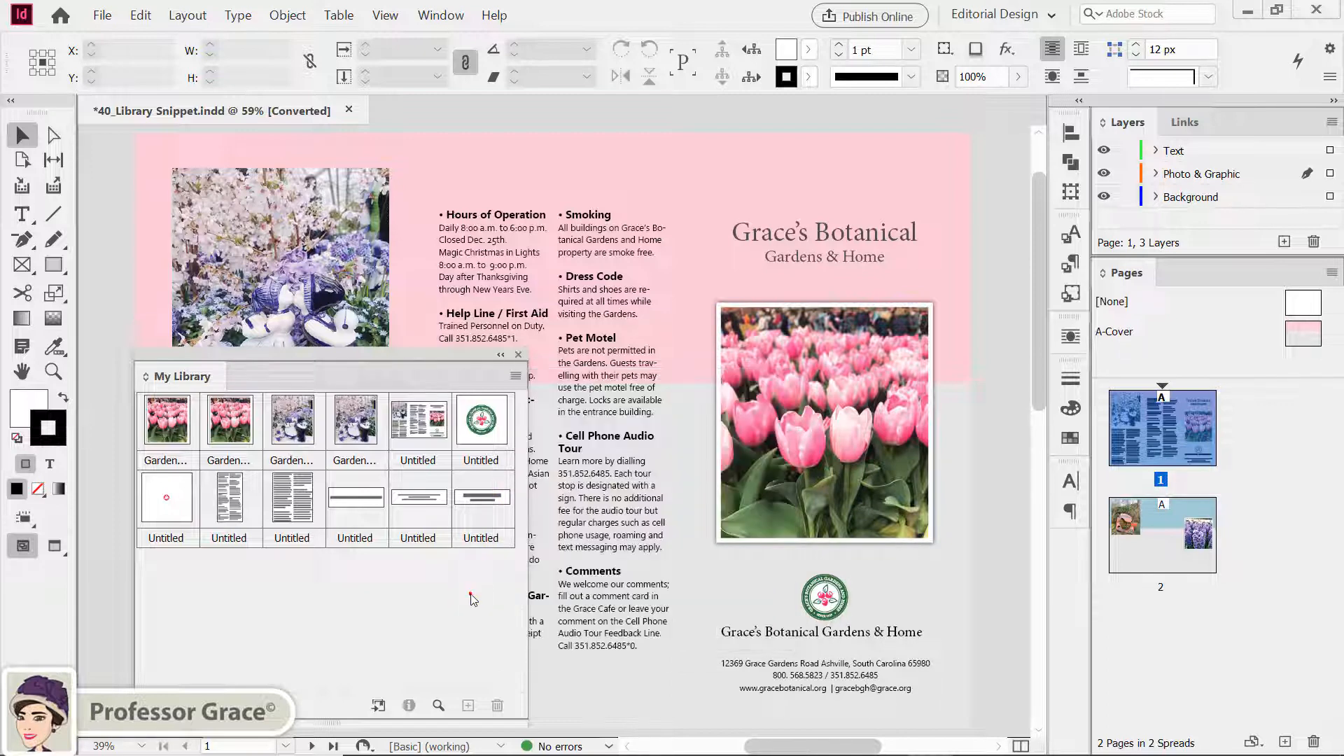
click(1176, 560)
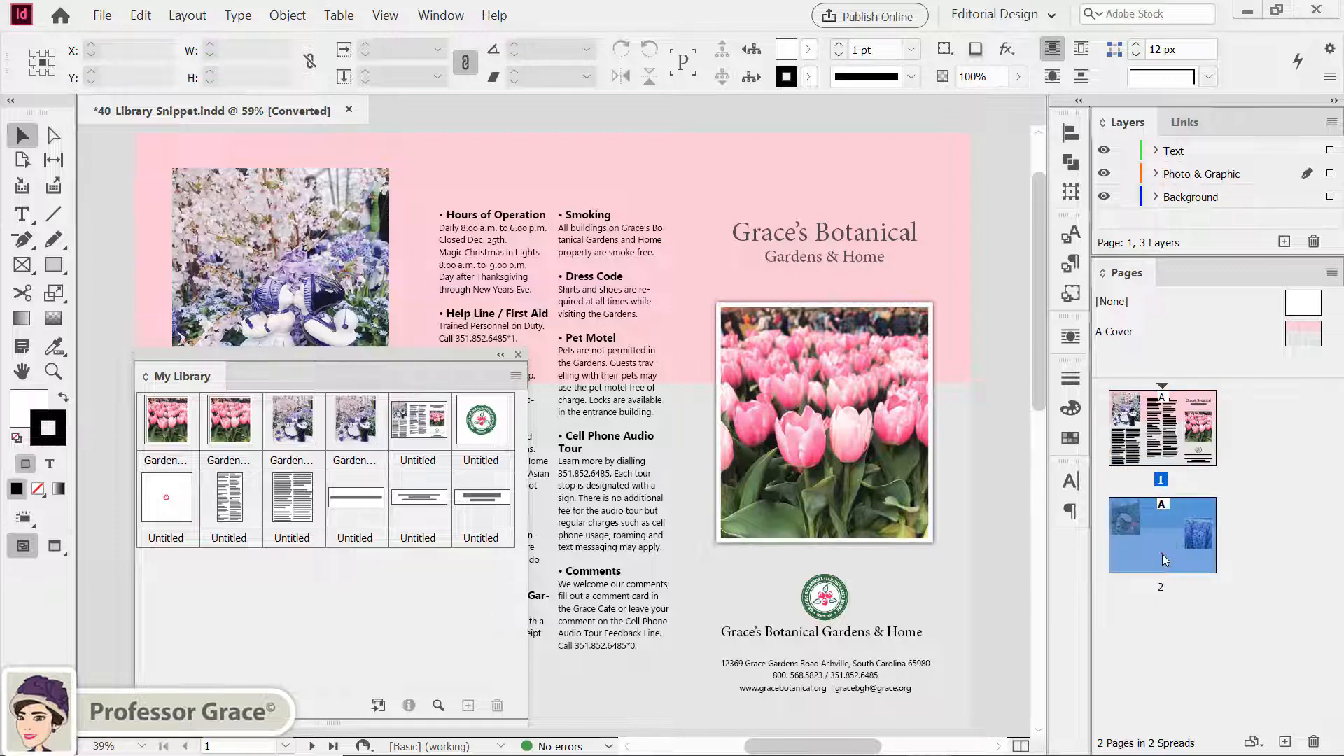
double_click(1166, 558)
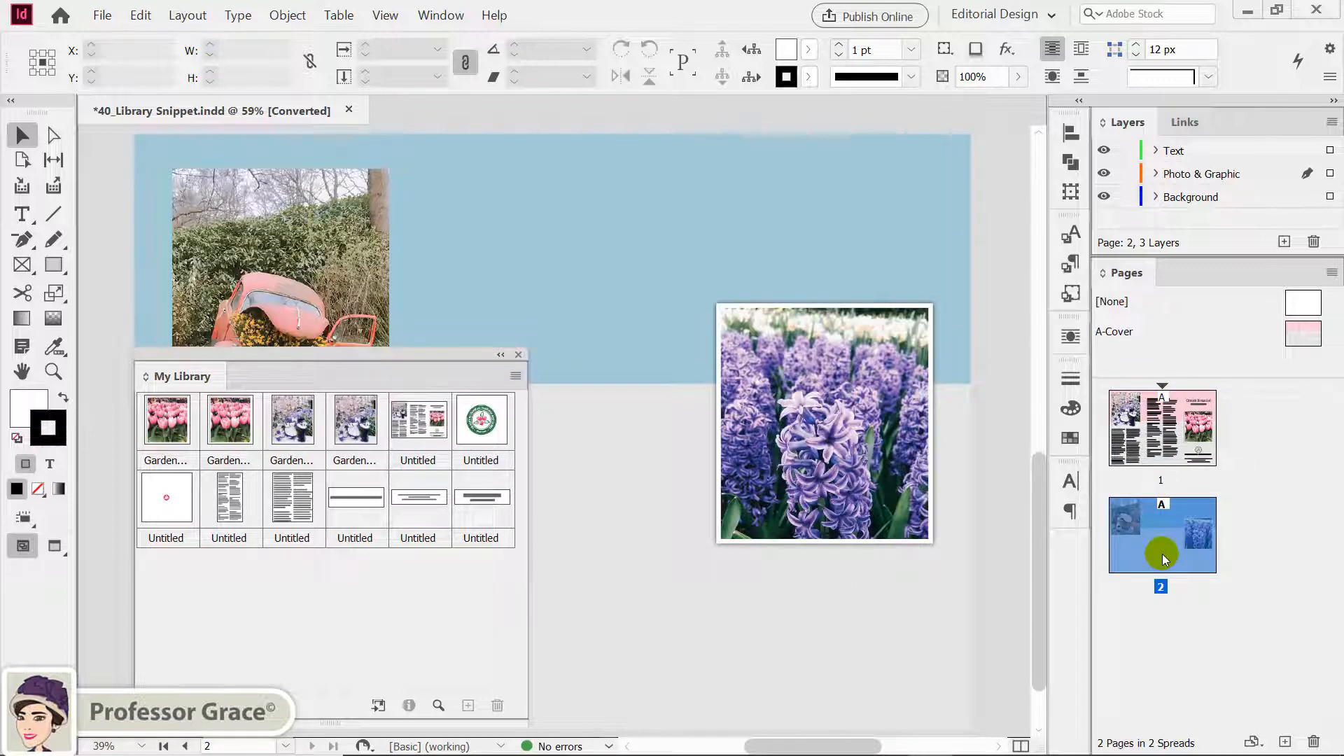
click(515, 379)
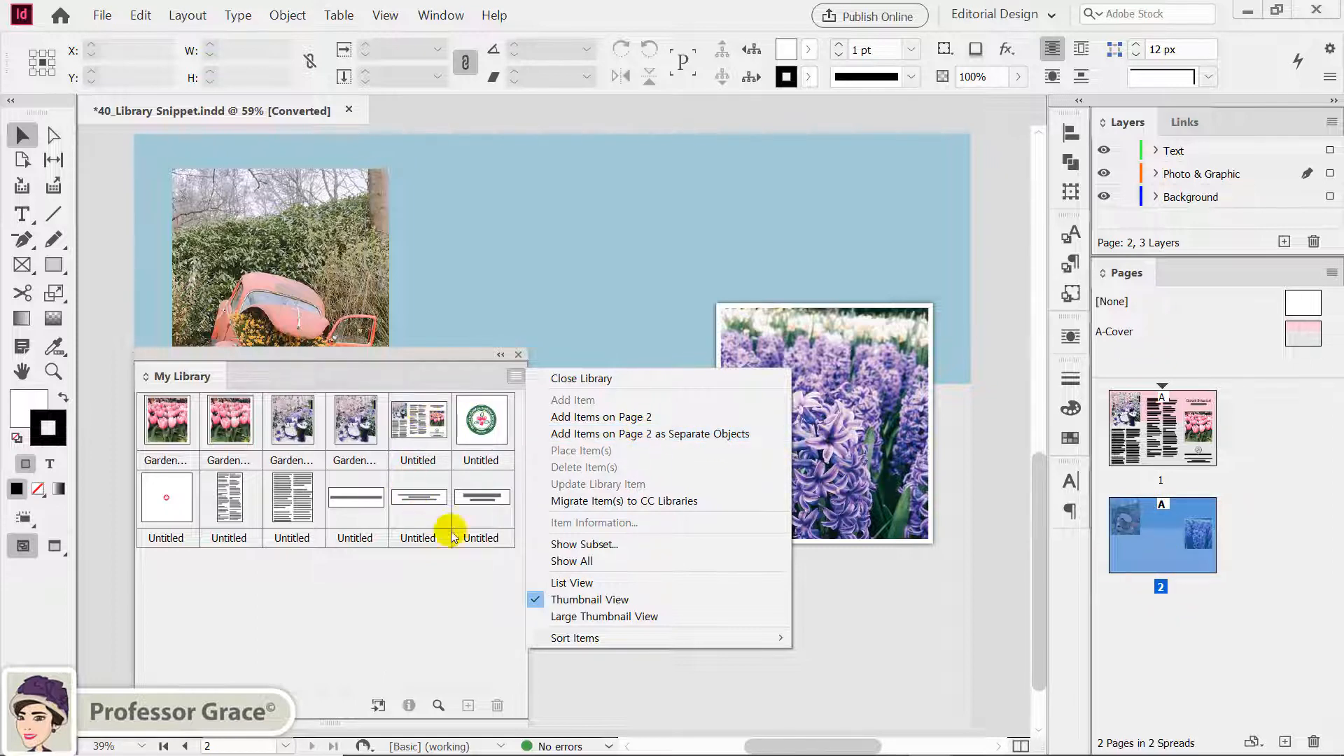
click(369, 593)
double_click(1183, 431)
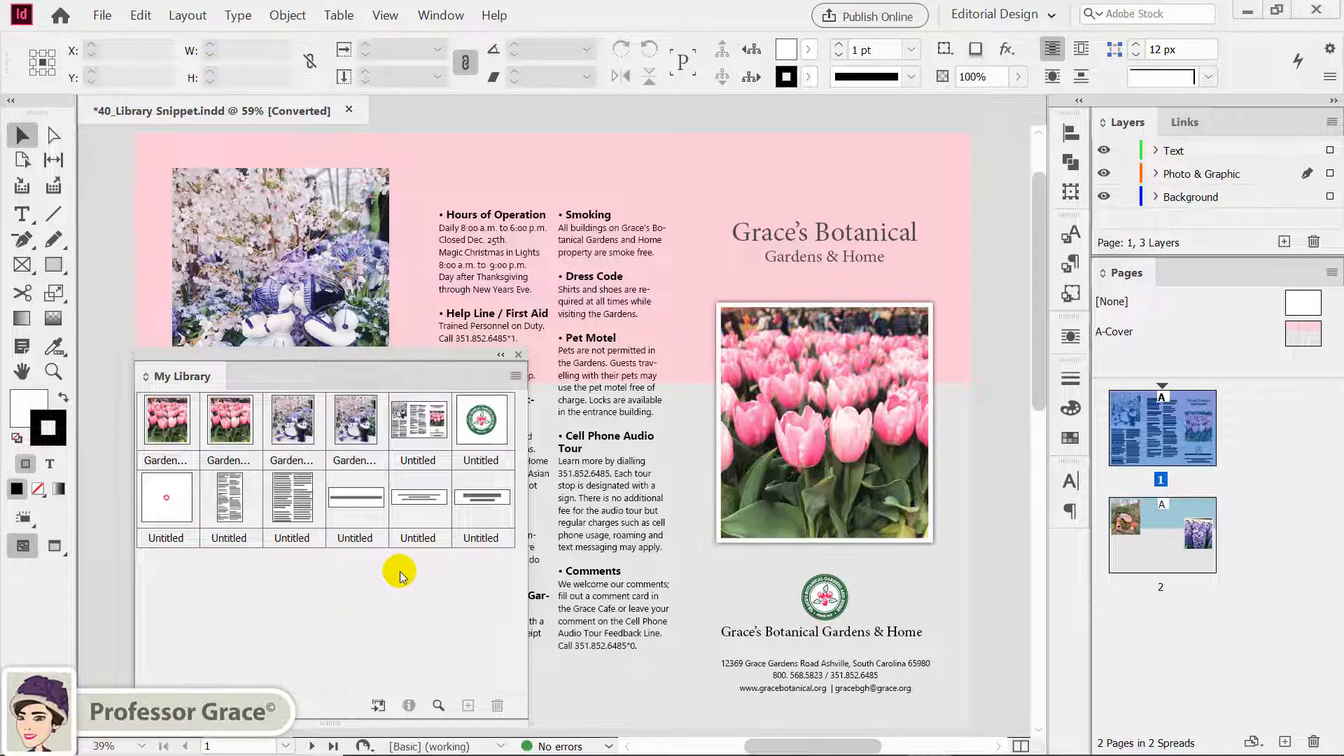
Name the library item with the small red circle Endmark, with Geometry as its object type.
click(164, 497)
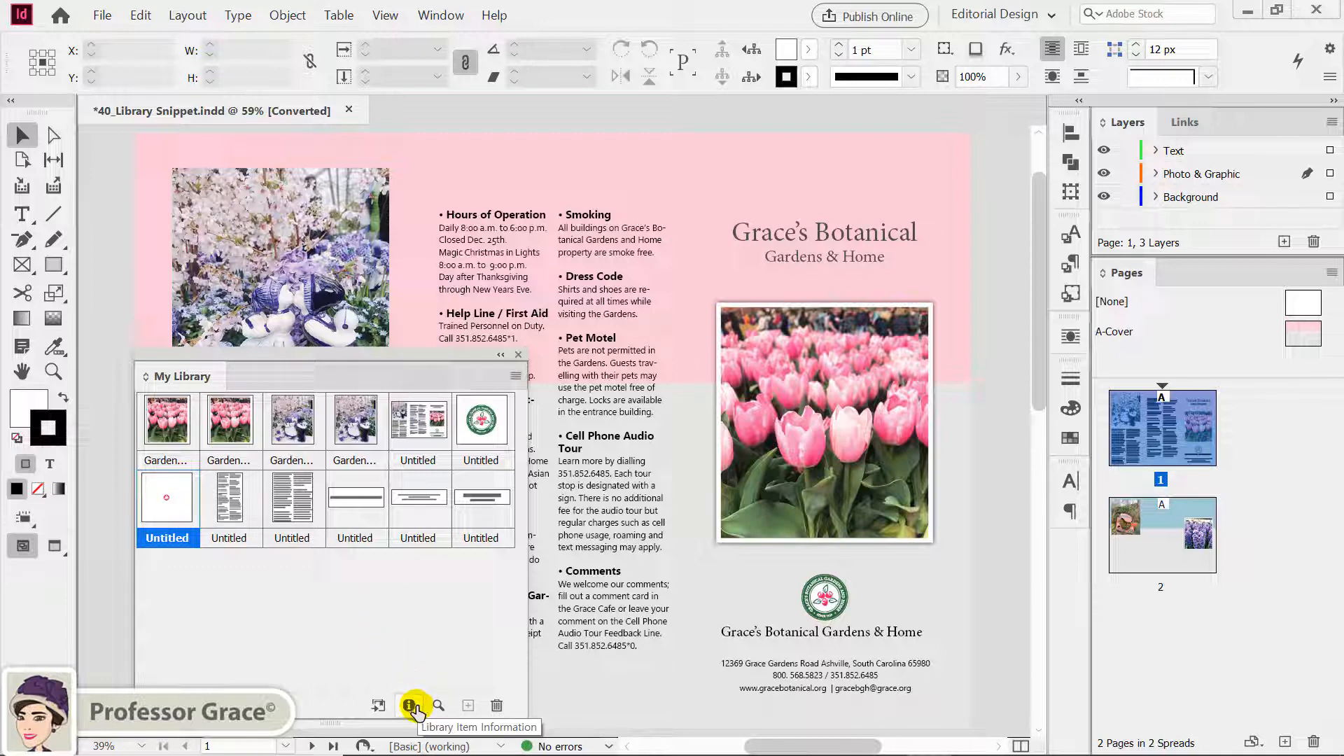
double_click(162, 502)
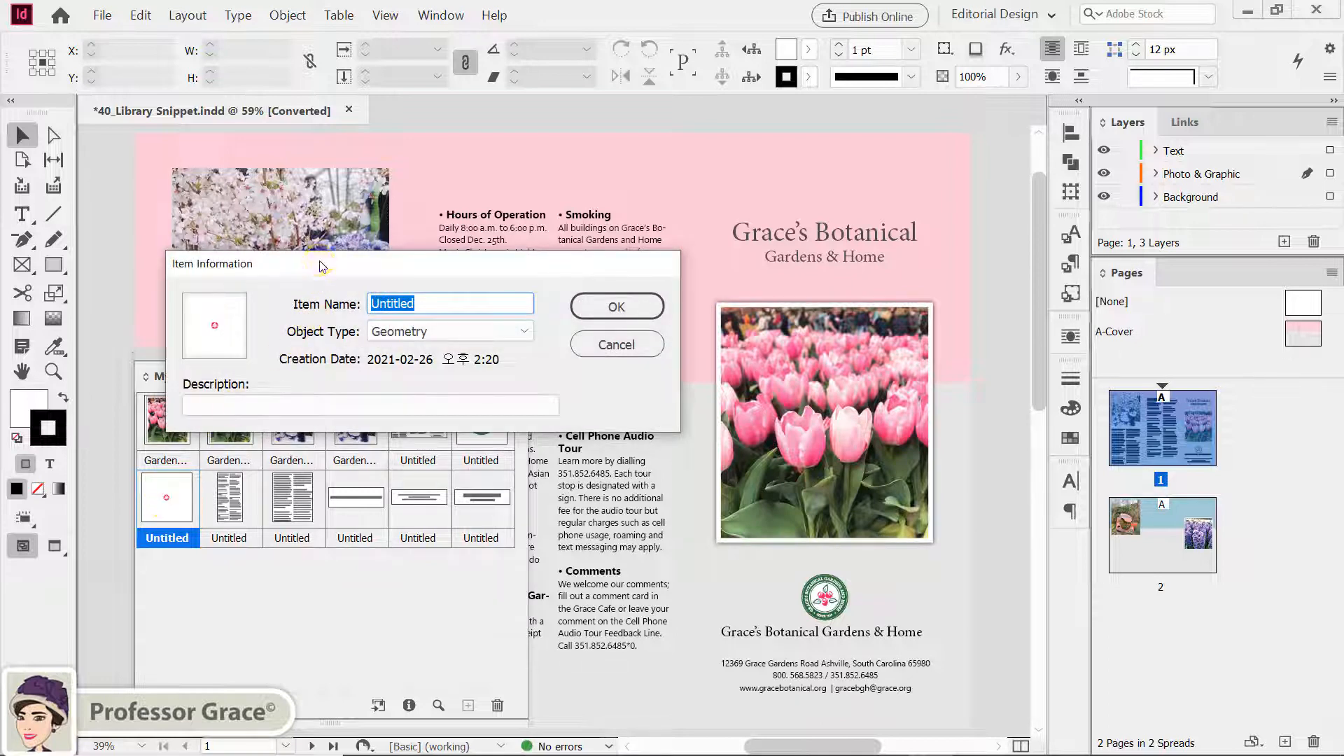
drag(319, 261, 286, 171)
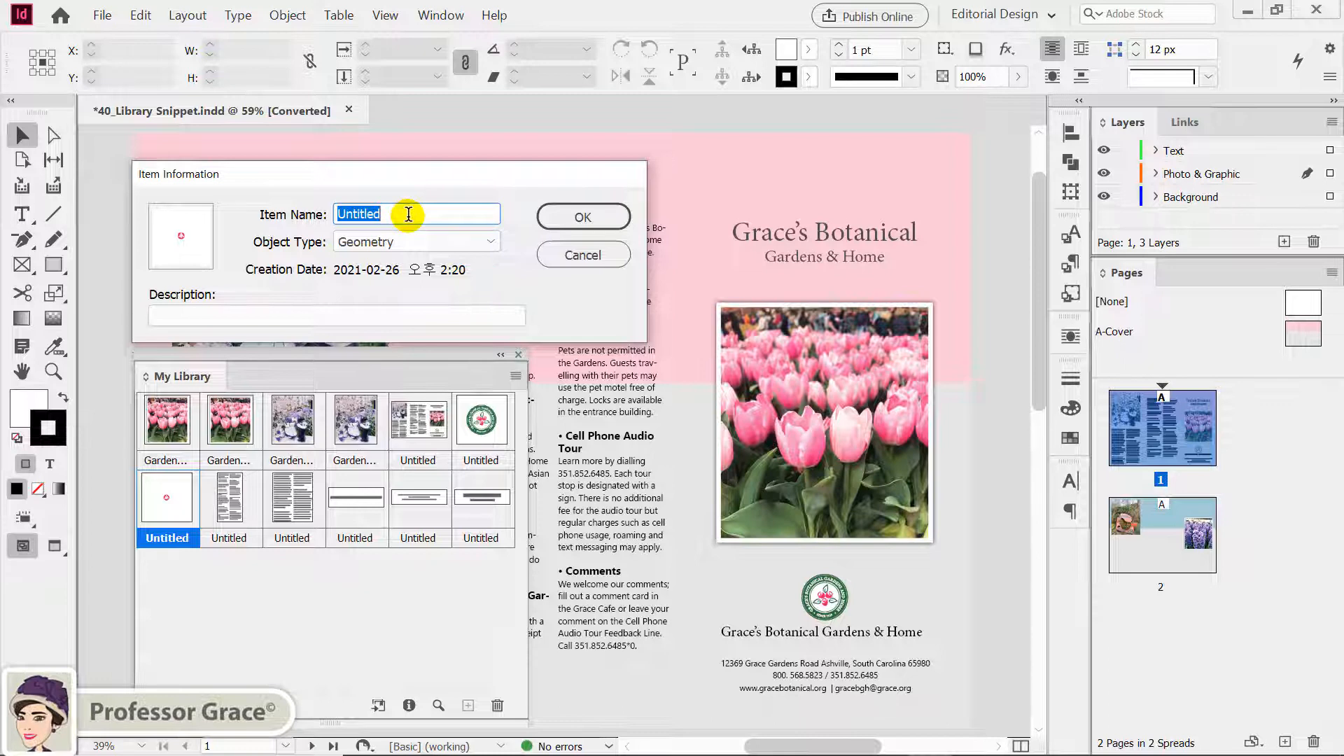
text(End)
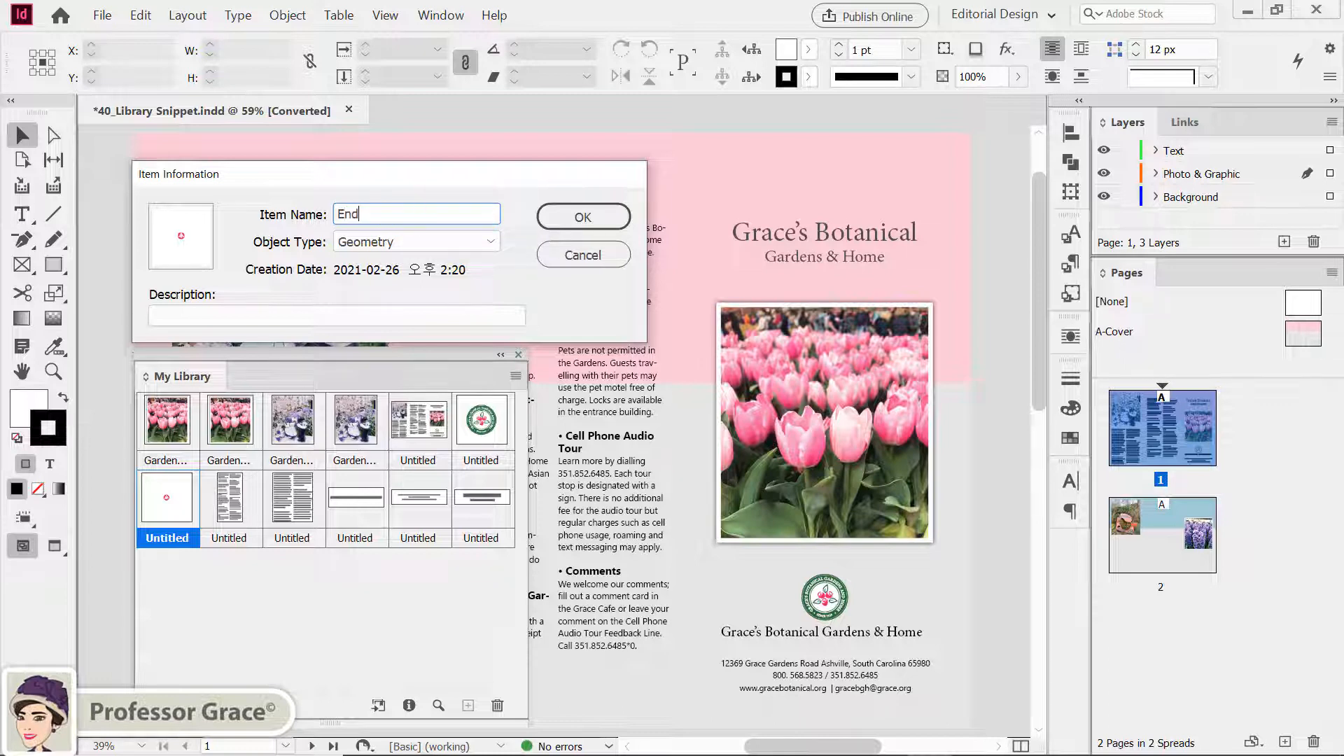
text(mark)
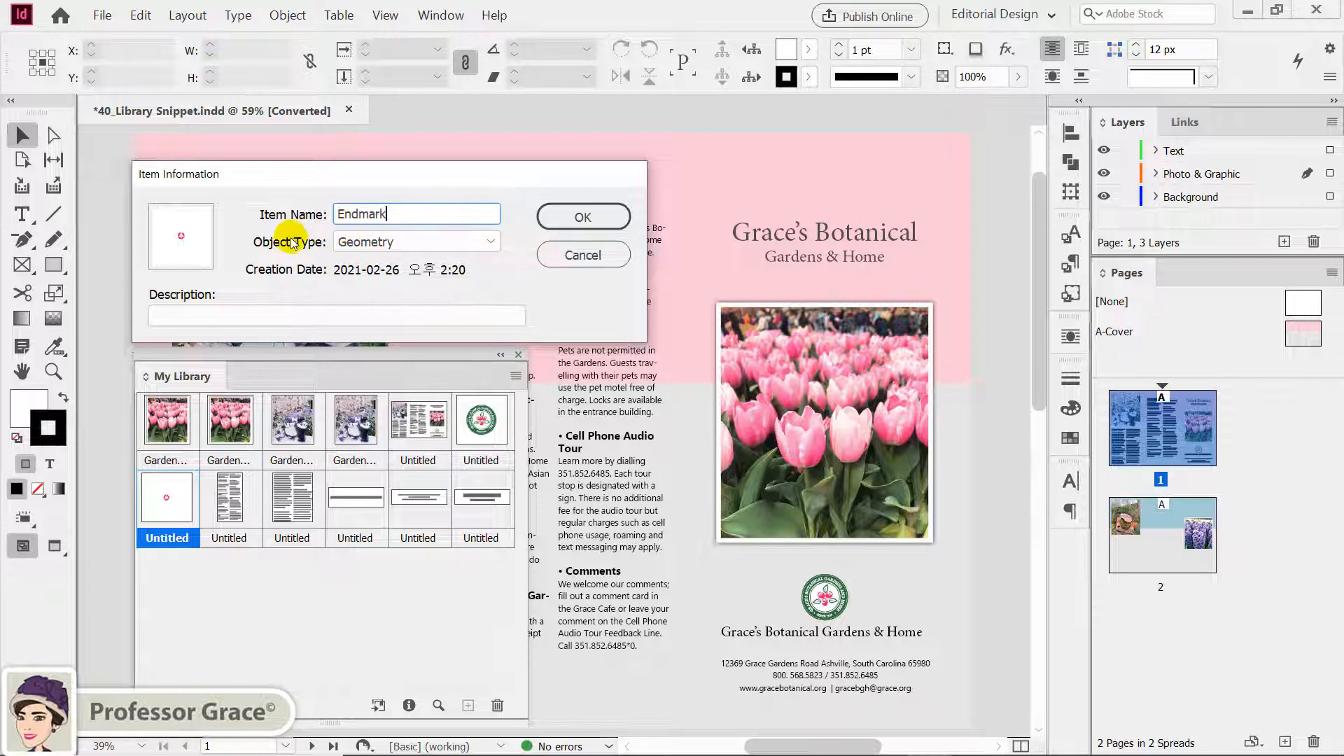
click(367, 248)
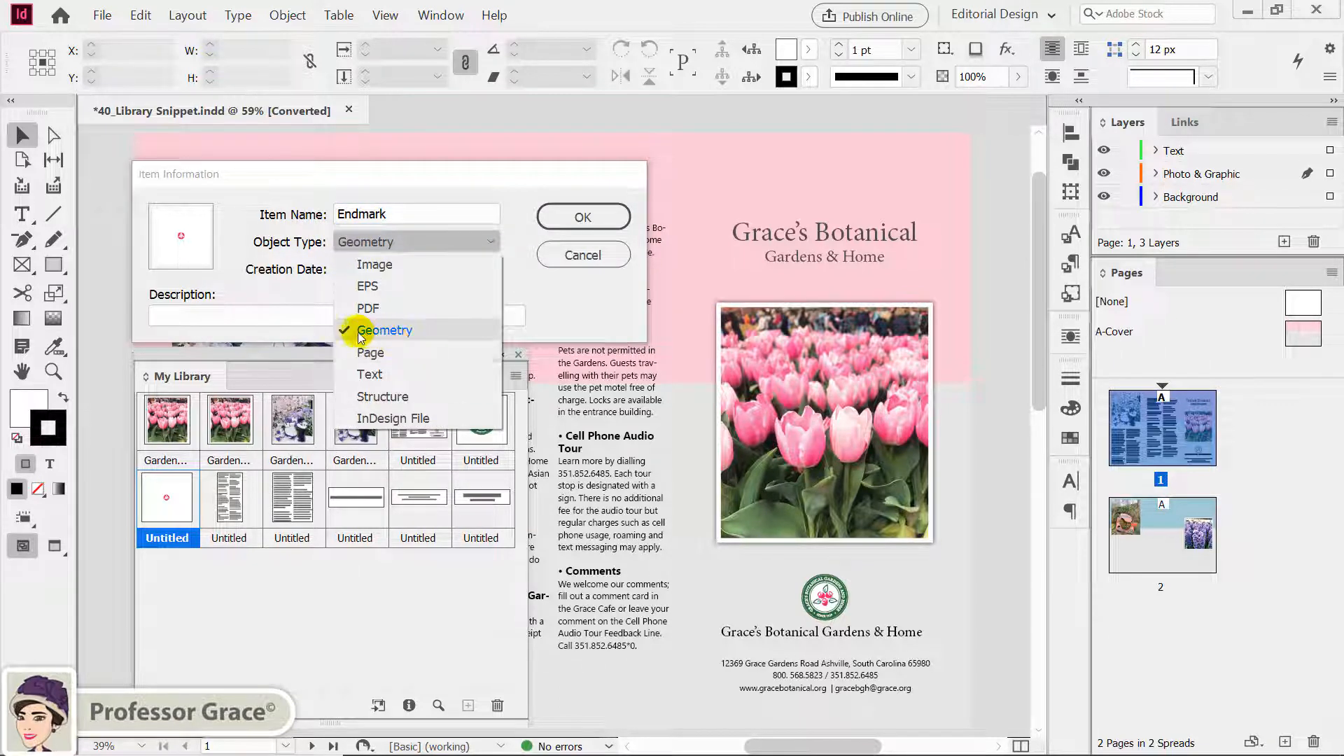
click(424, 330)
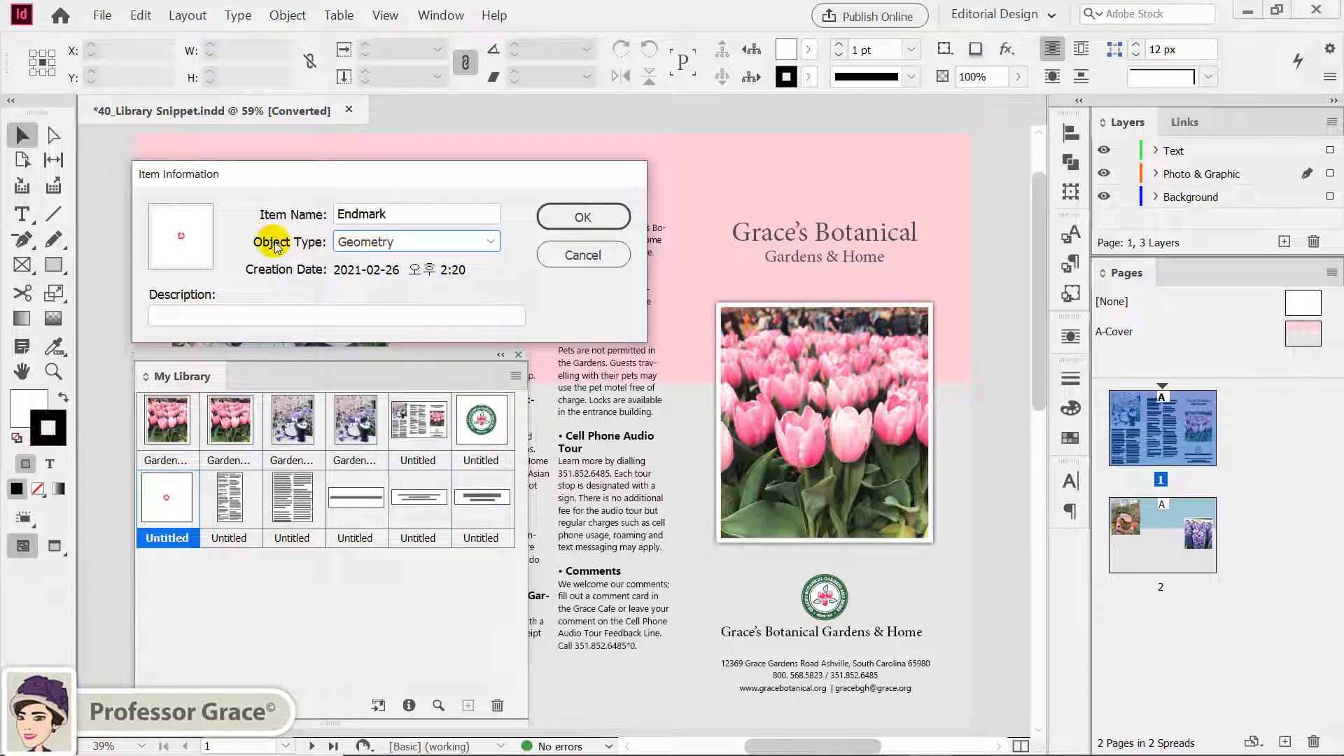
Give the Endmark item the description "Endmark created in InDesign" and save its item information.
click(220, 309)
text(End)
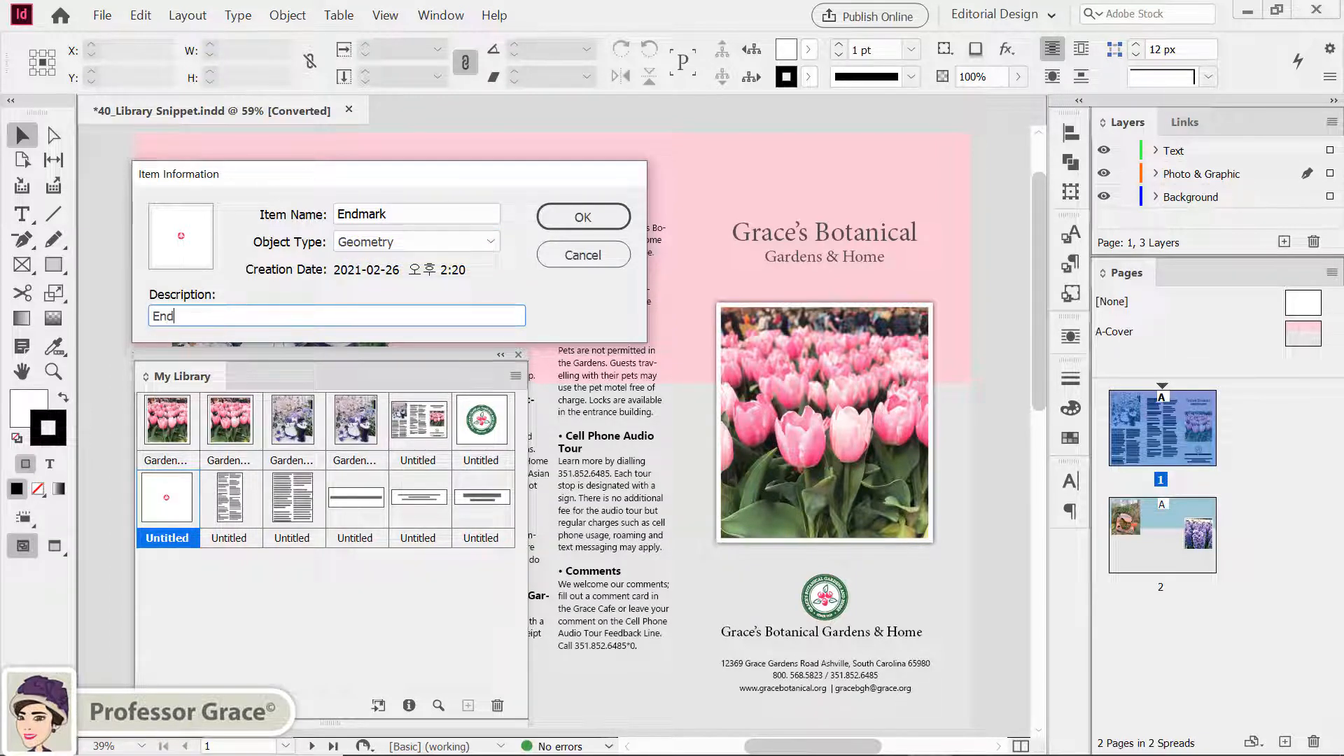
text(mark created)
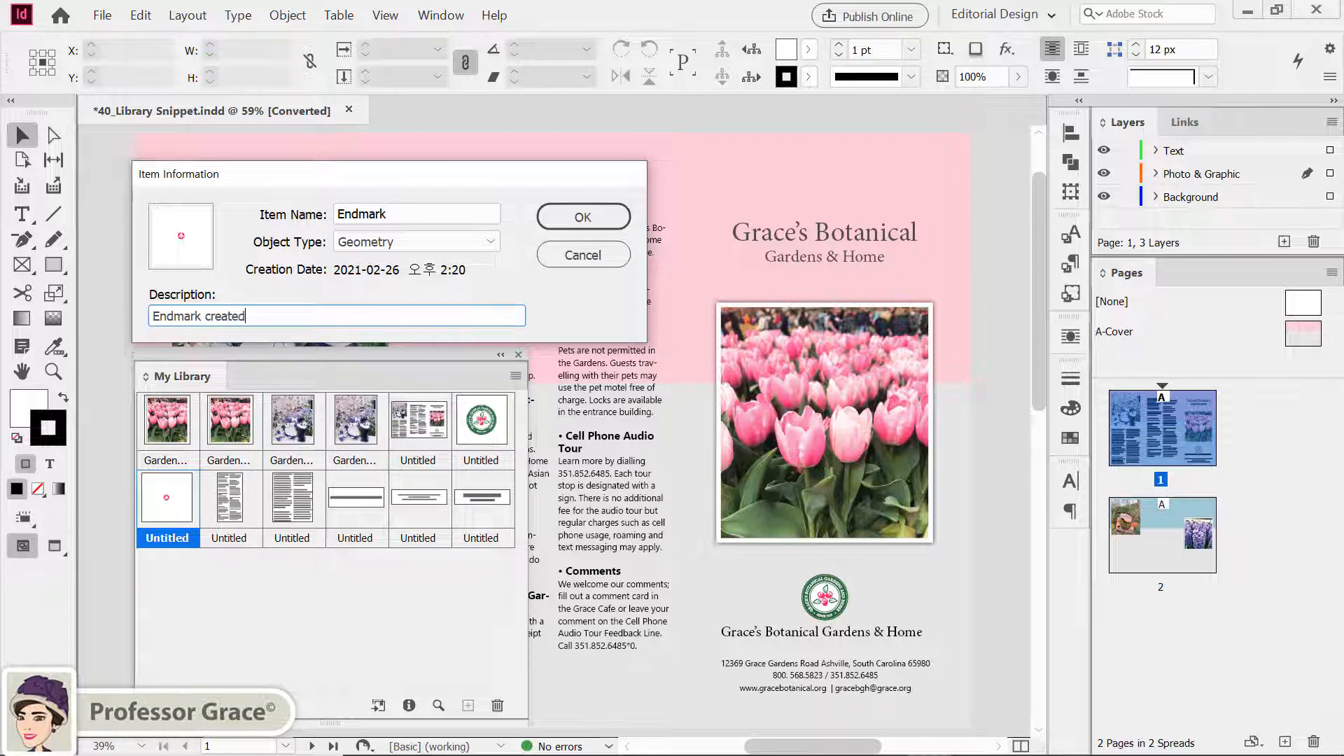
text( in InDesign)
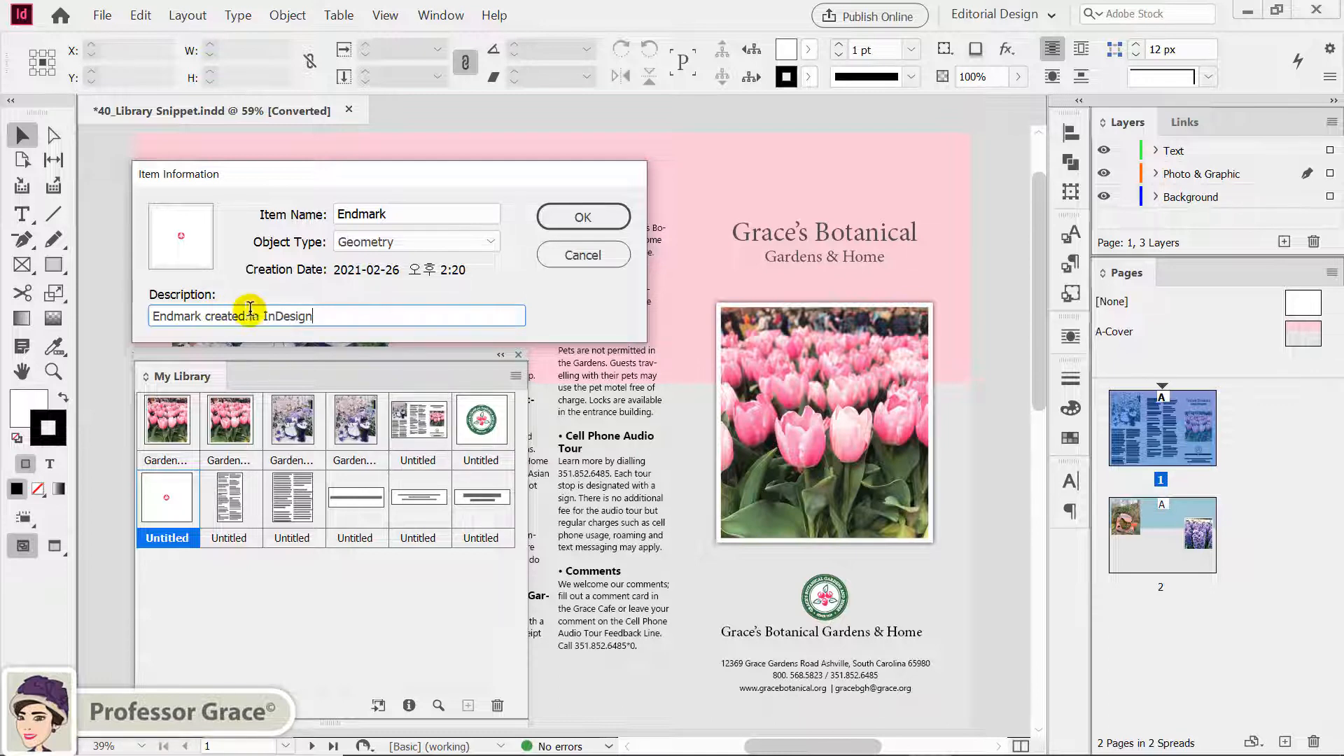
click(591, 220)
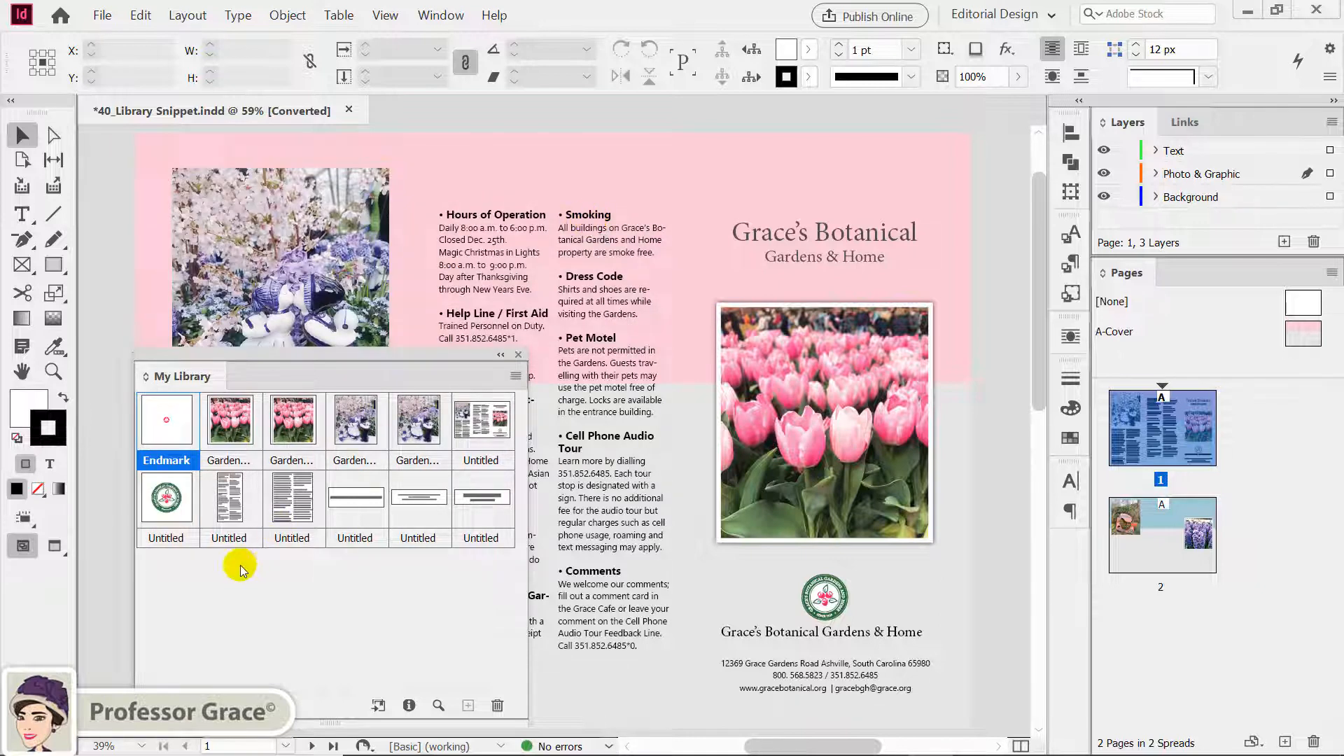
View My Library in List View and Large Thumbnail View, and return it to Thumbnail View.
click(266, 581)
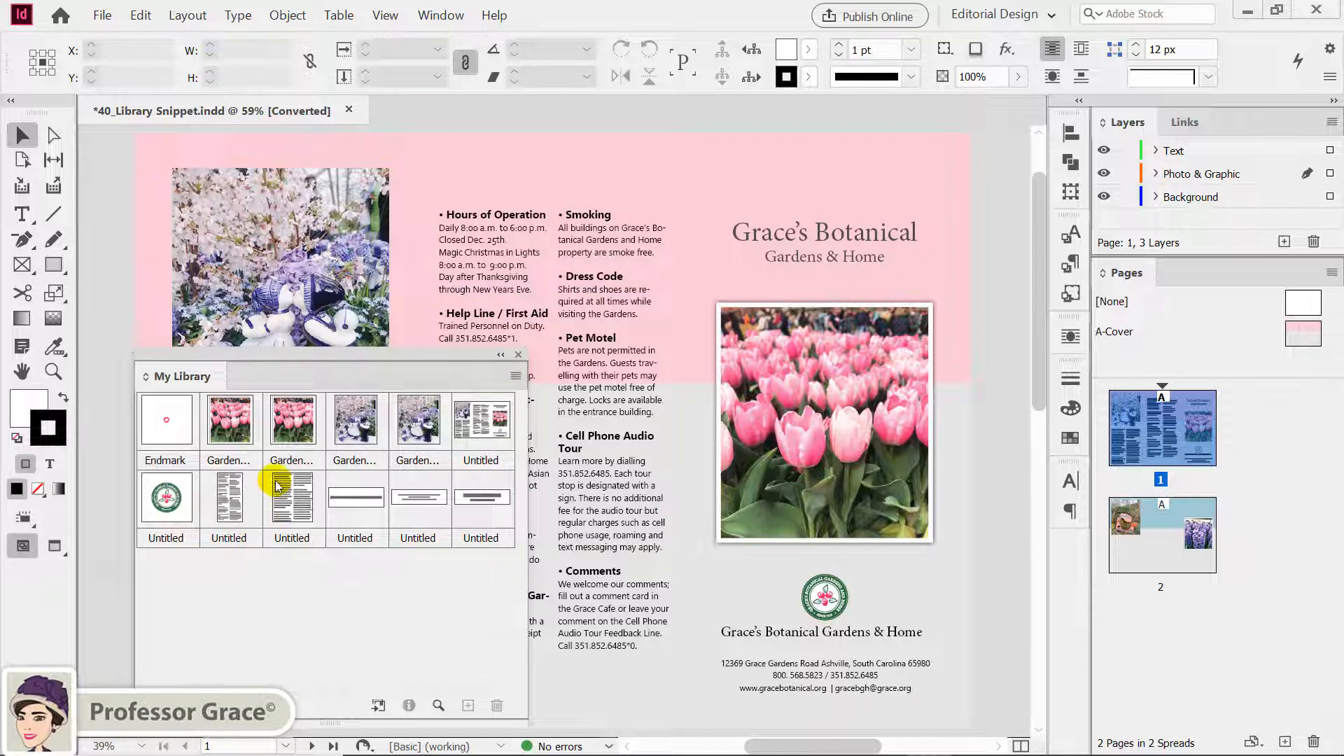
click(516, 376)
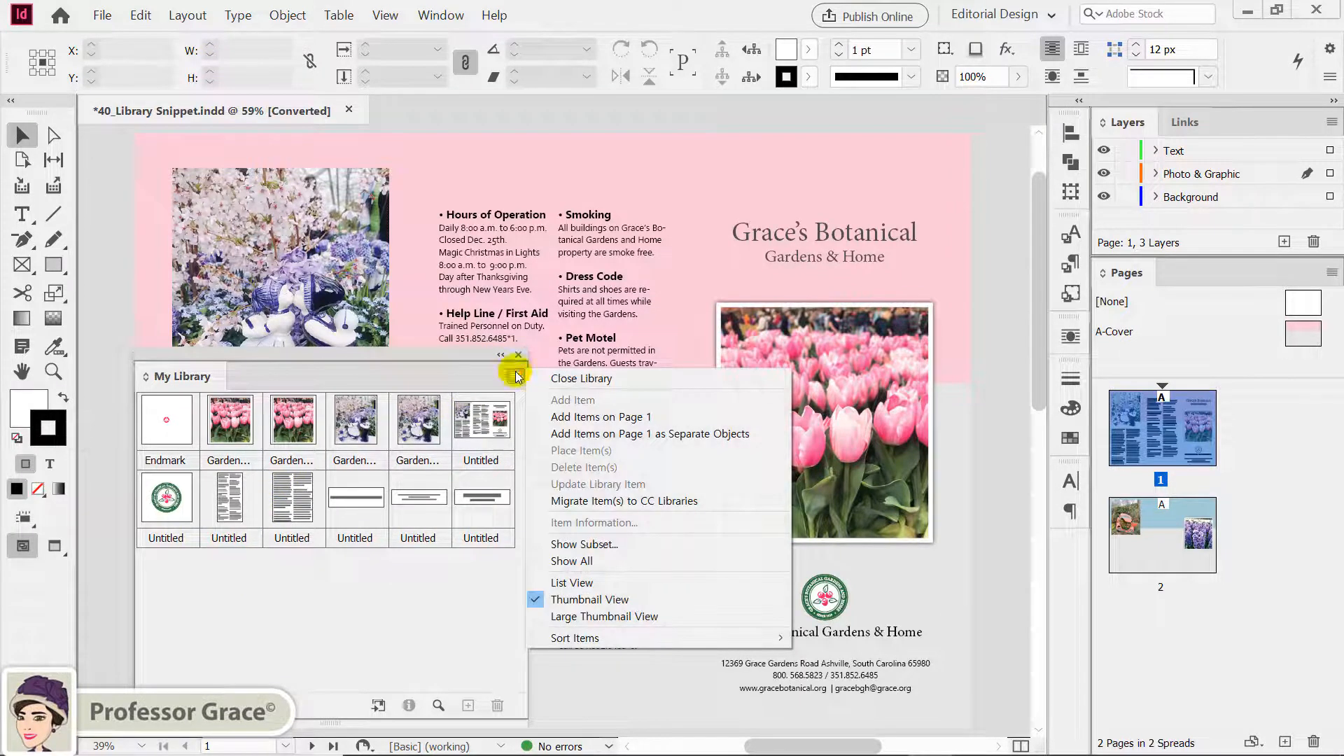
click(600, 586)
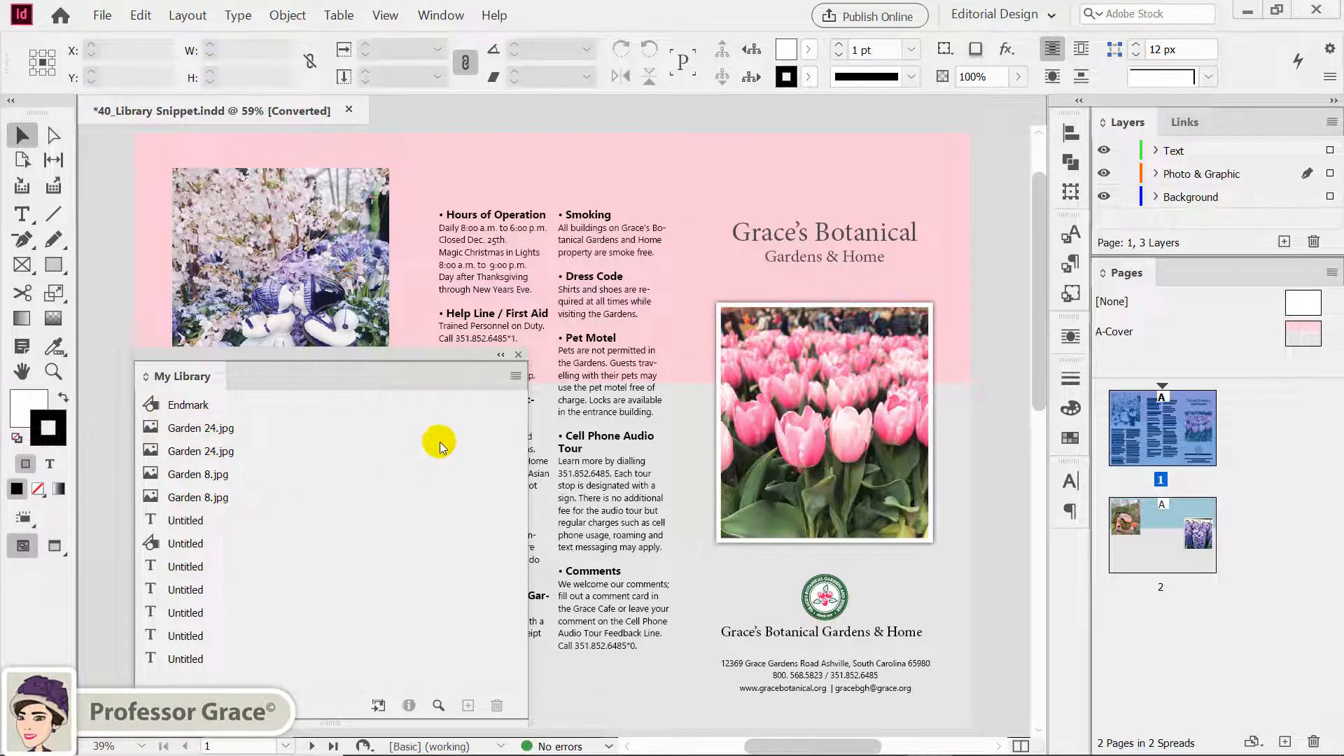
click(515, 378)
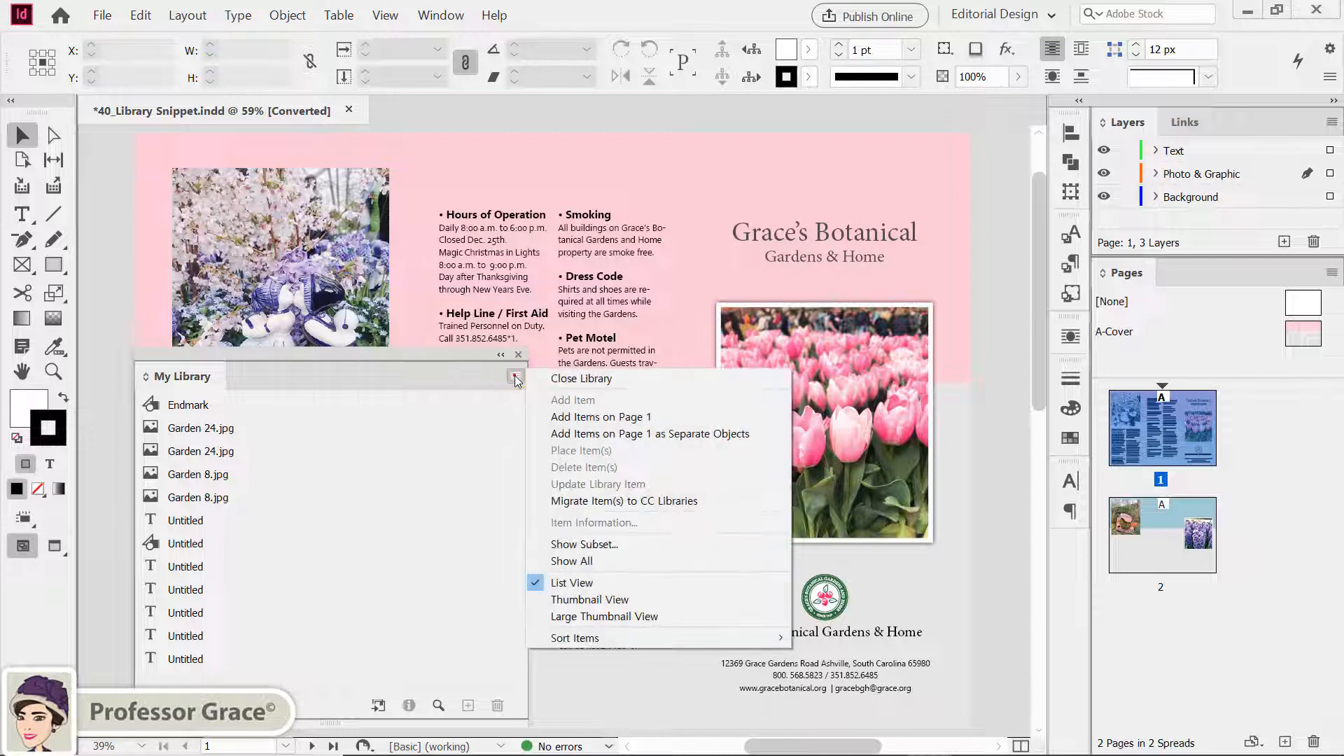
click(652, 616)
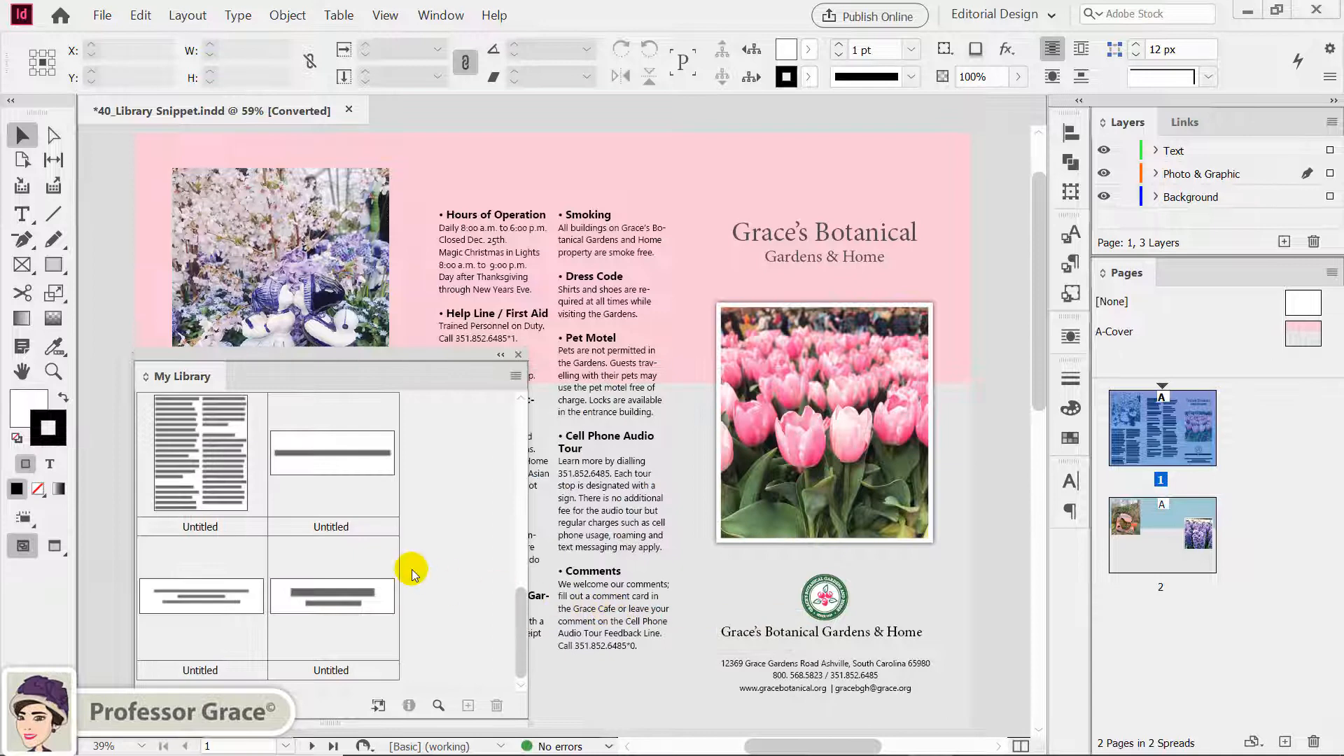
drag(518, 626, 528, 419)
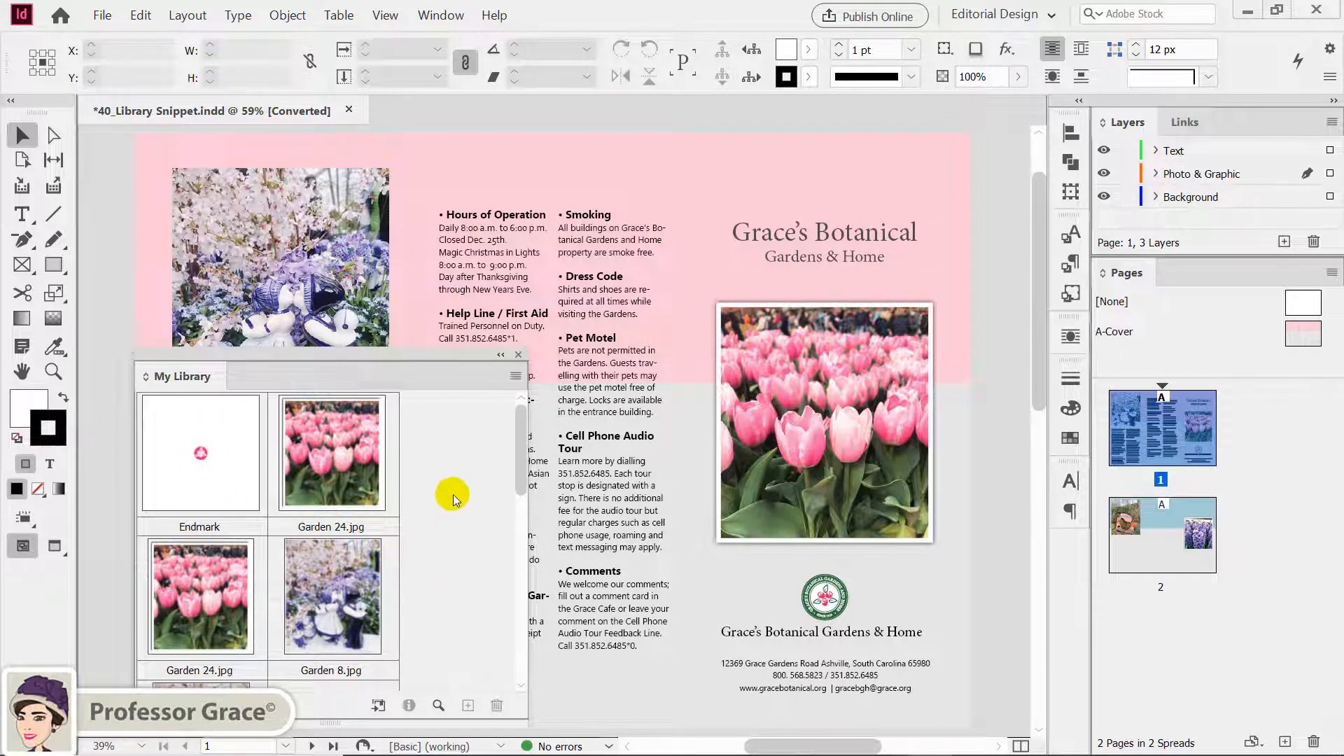
click(516, 376)
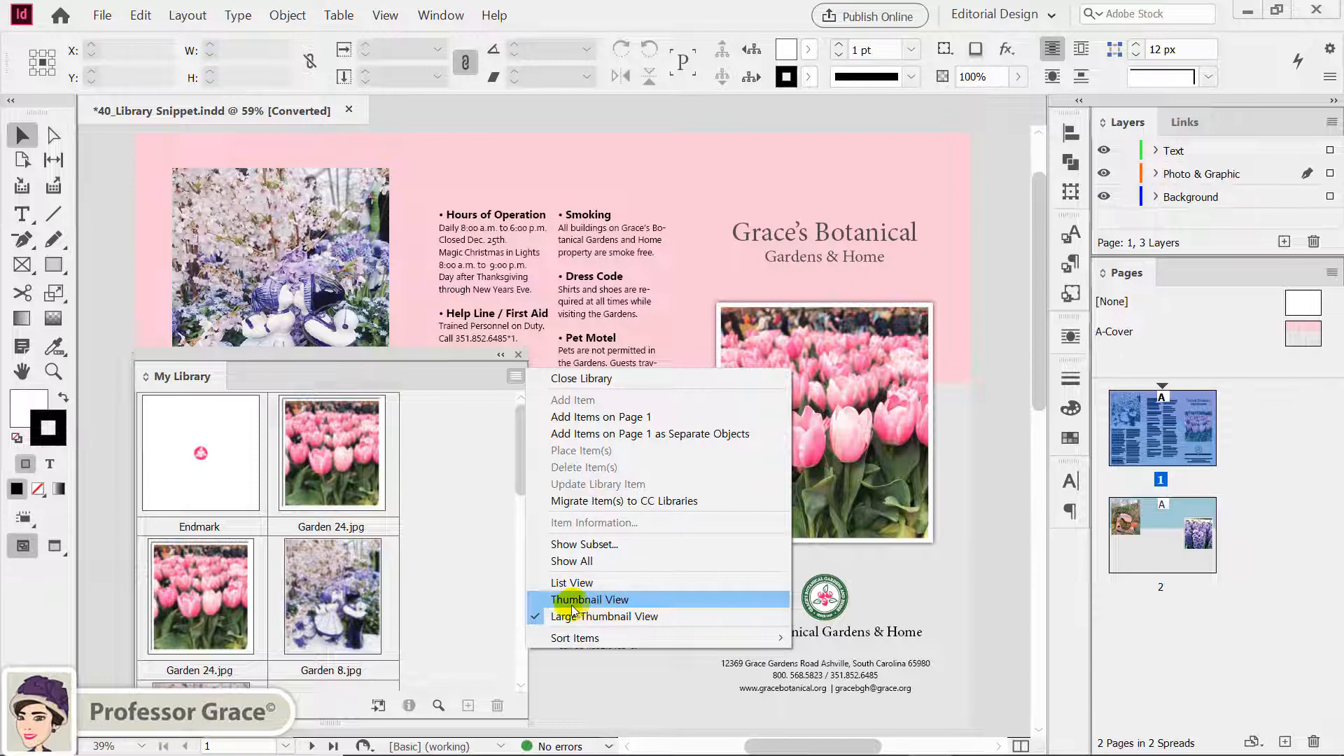
click(608, 602)
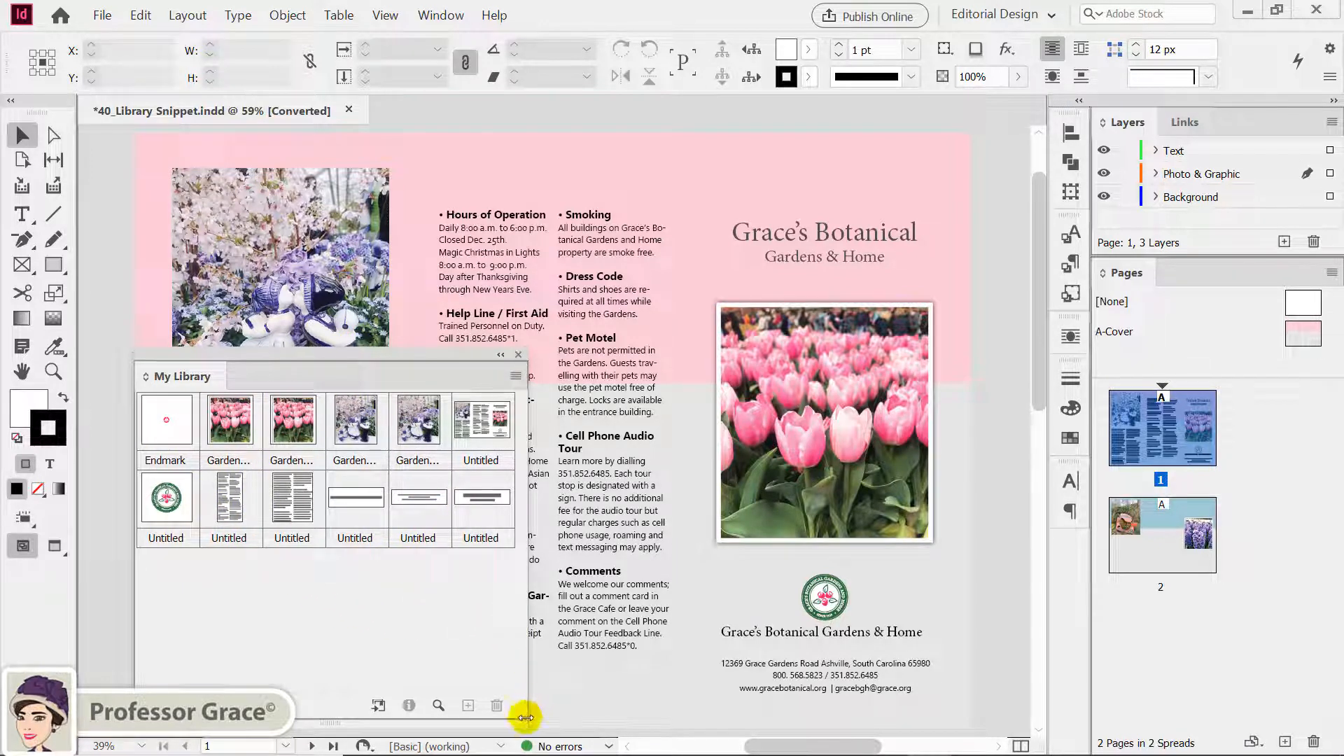
Shorten the library window, move it clear of the blossom photo, and delete the duplicate Garden 24.jpg and Garden 8.jpg items.
drag(523, 723, 524, 583)
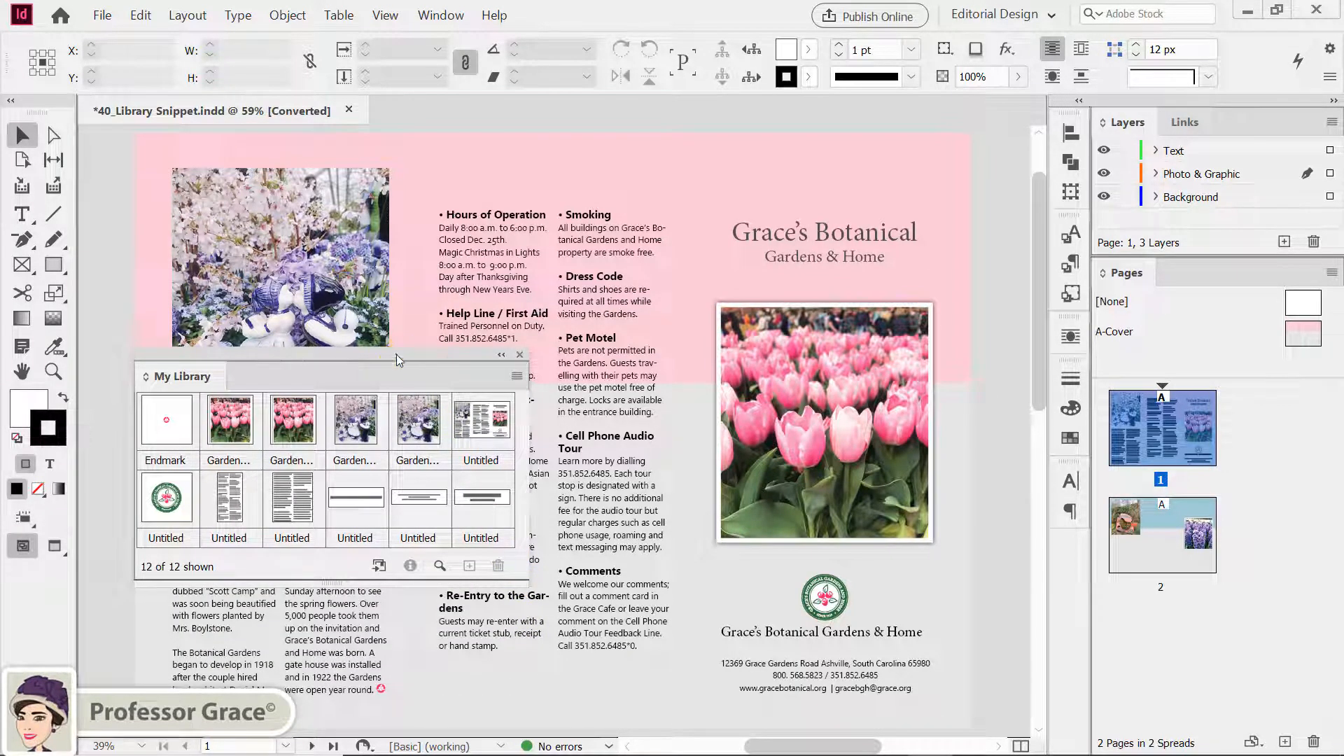
drag(396, 354, 410, 492)
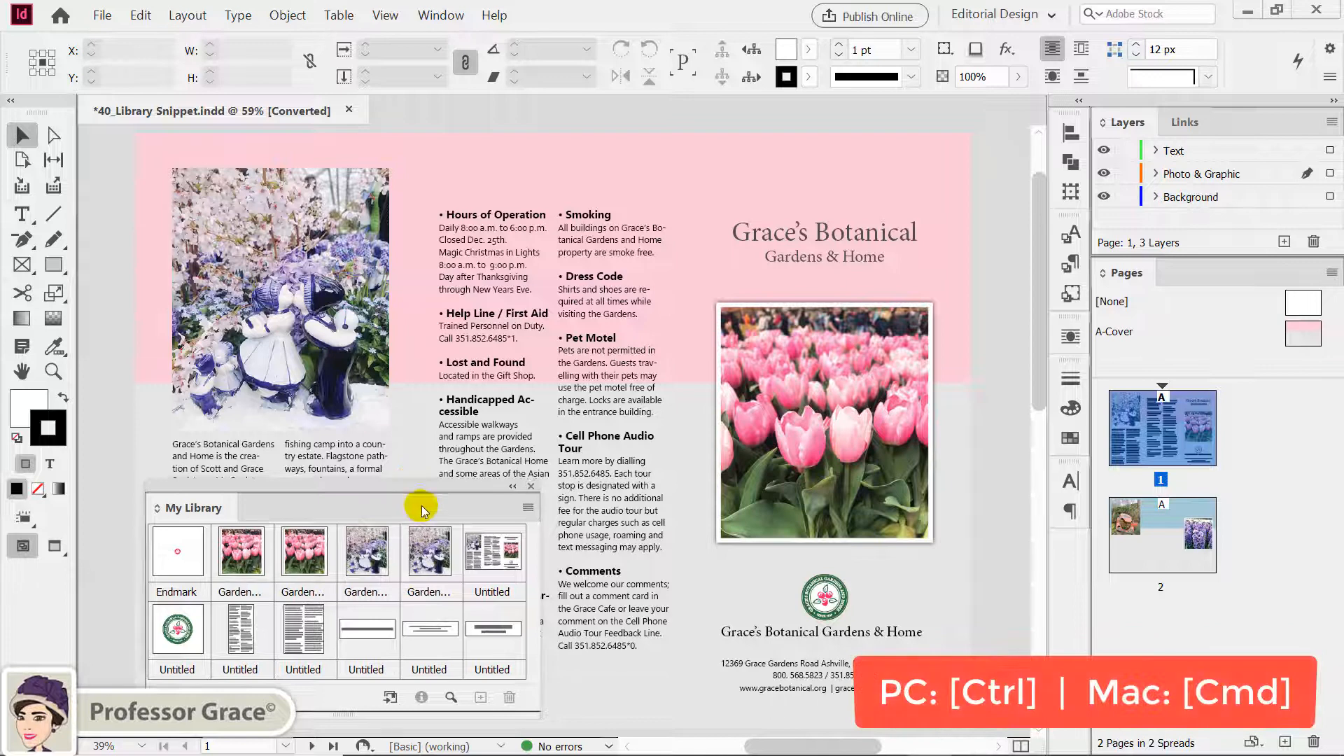
click(297, 570)
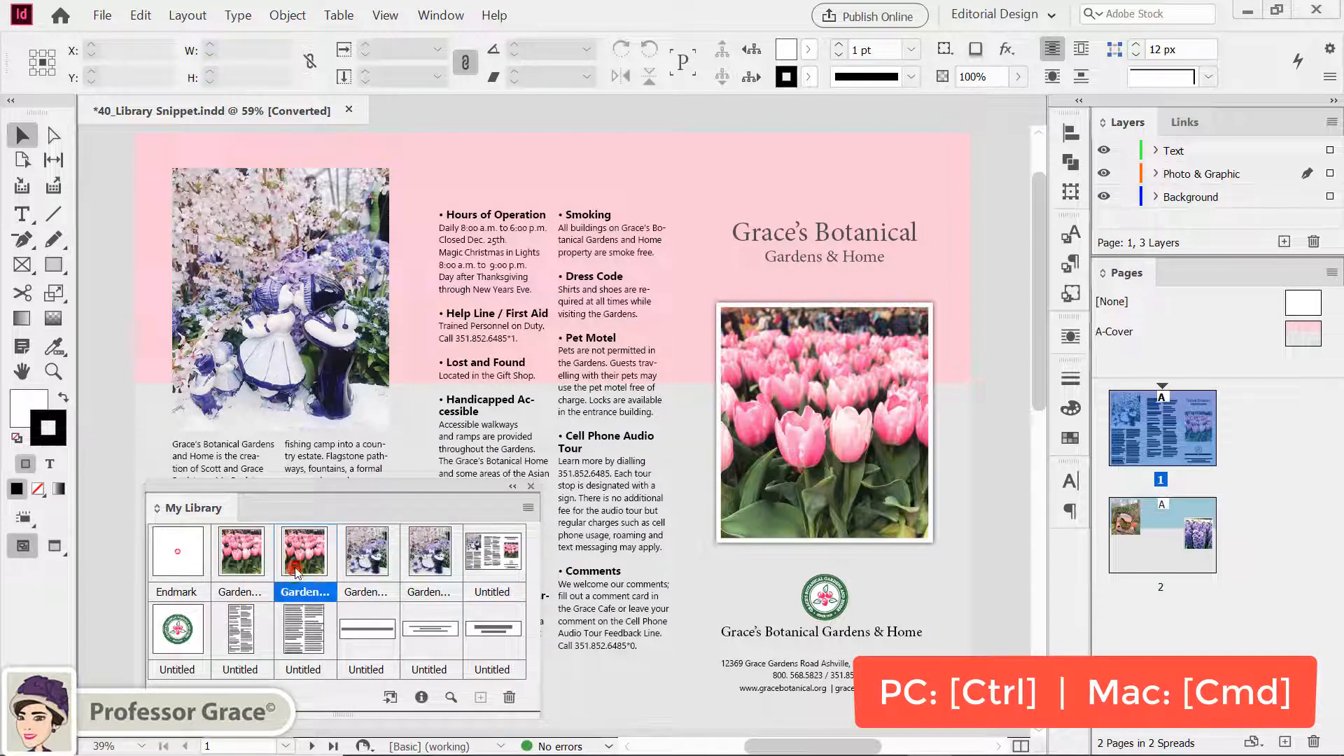
ctrl+click(424, 575)
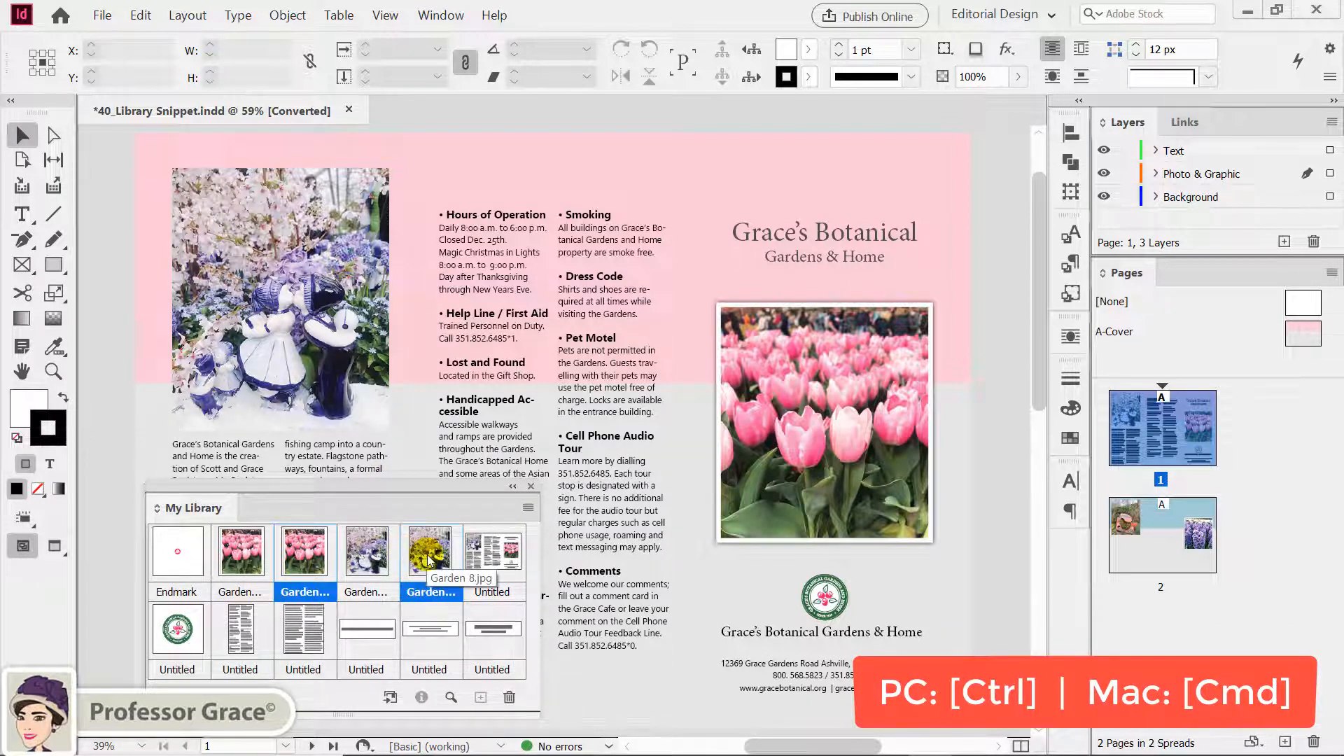
click(507, 695)
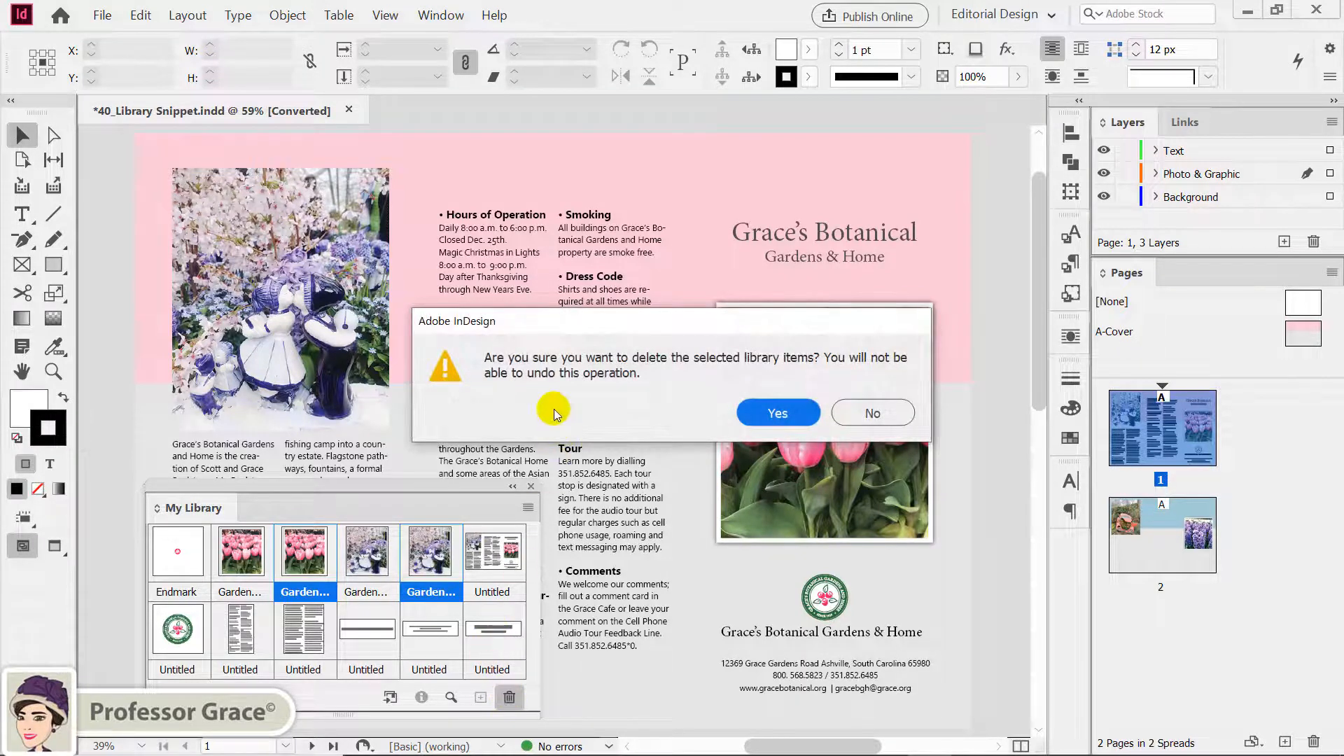
drag(604, 320, 500, 344)
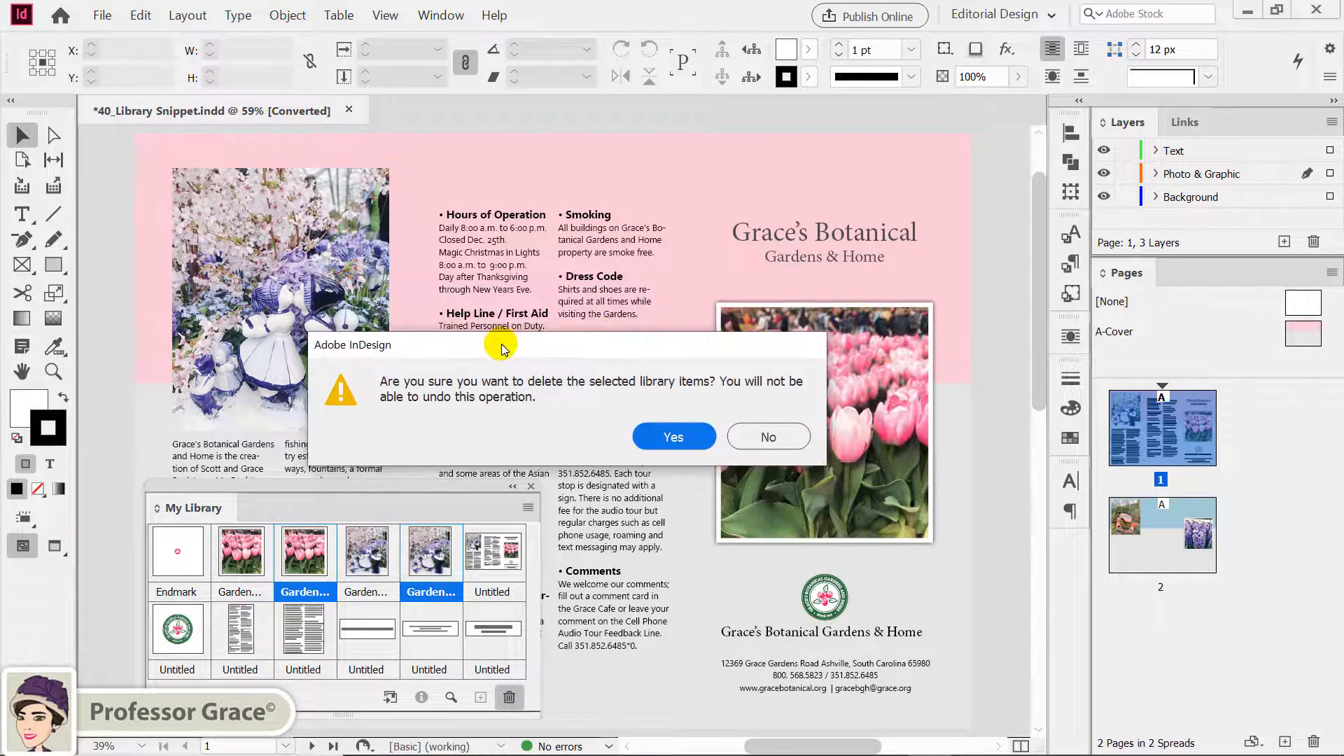
click(658, 438)
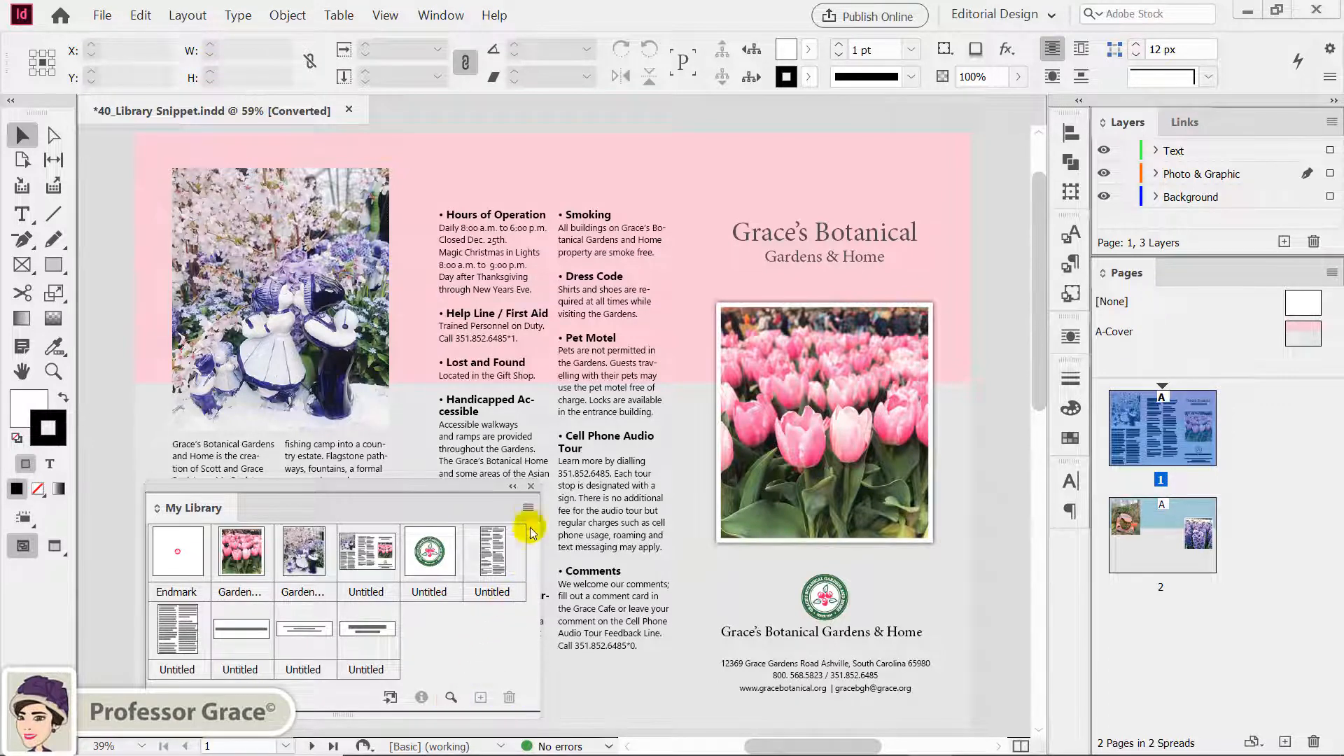
Set up a Show Subset search of the entire library for items whose Item Name contains Endmark.
click(529, 509)
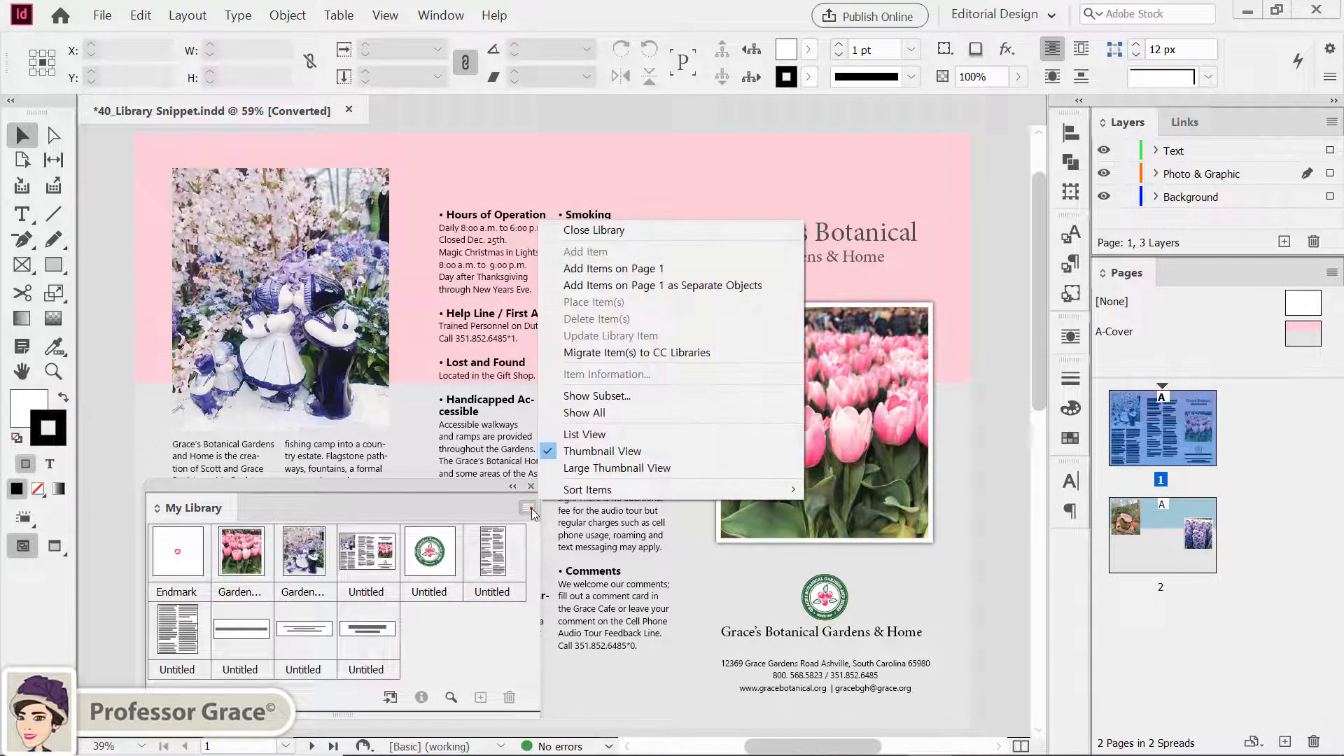
click(645, 397)
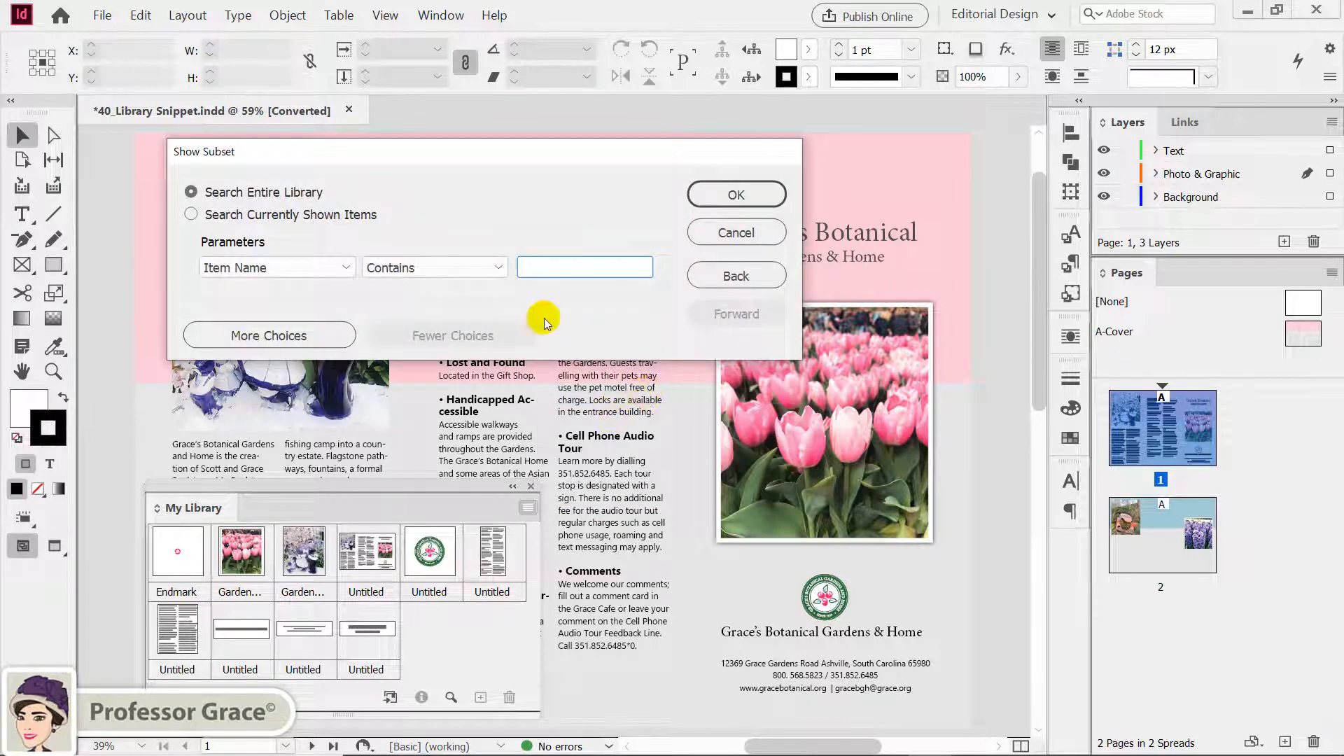
drag(419, 152, 392, 153)
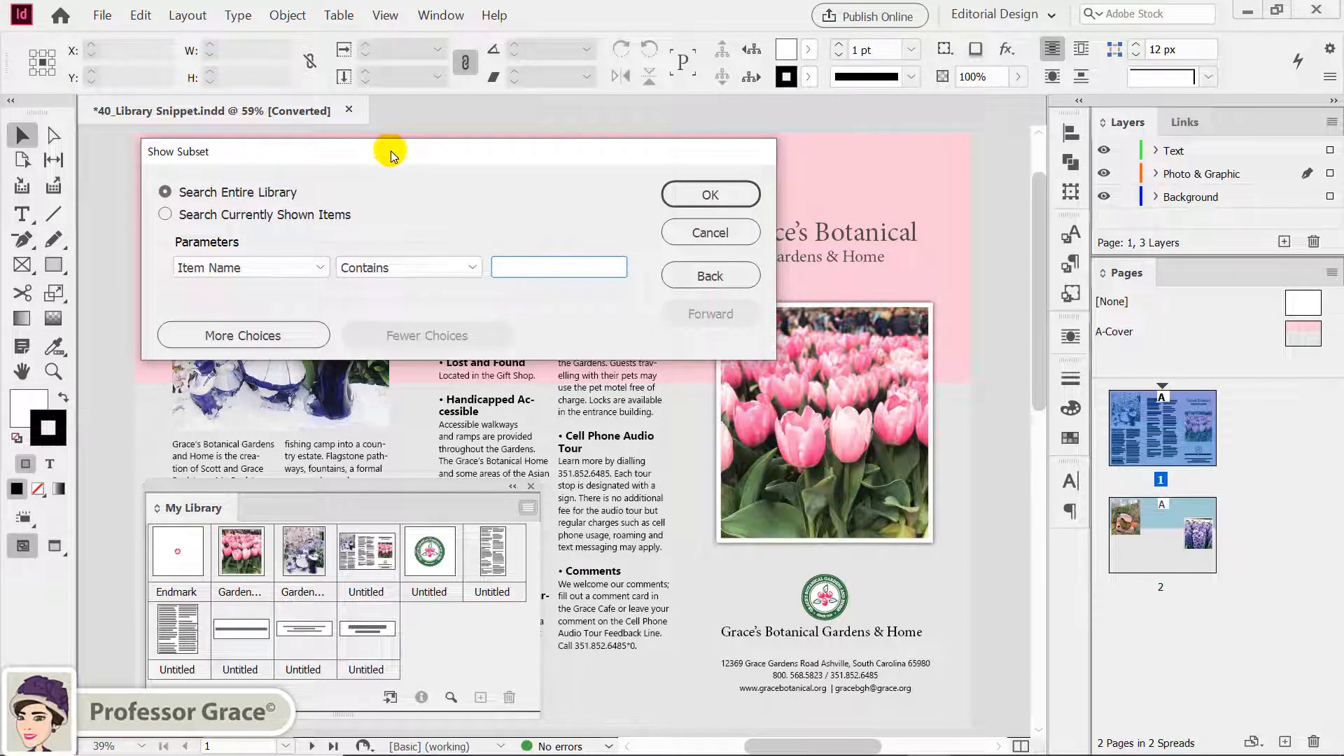
click(238, 192)
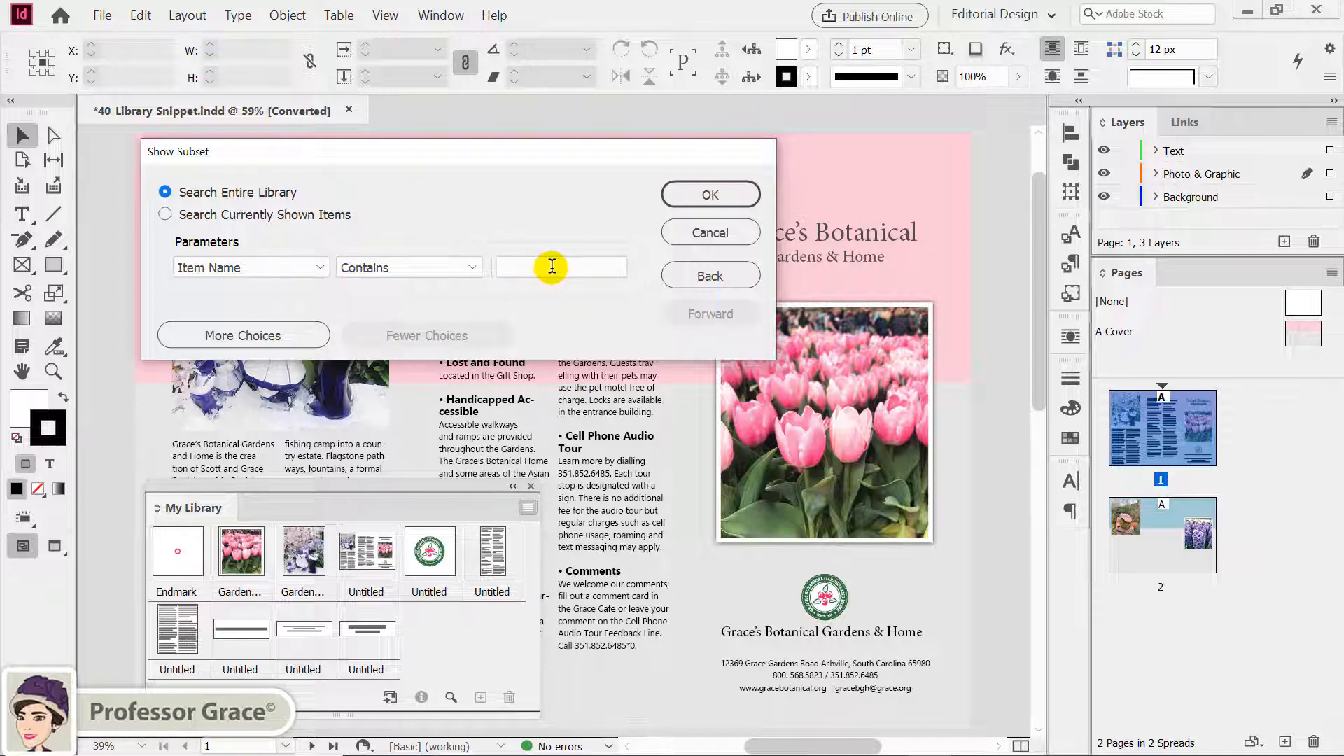
click(514, 265)
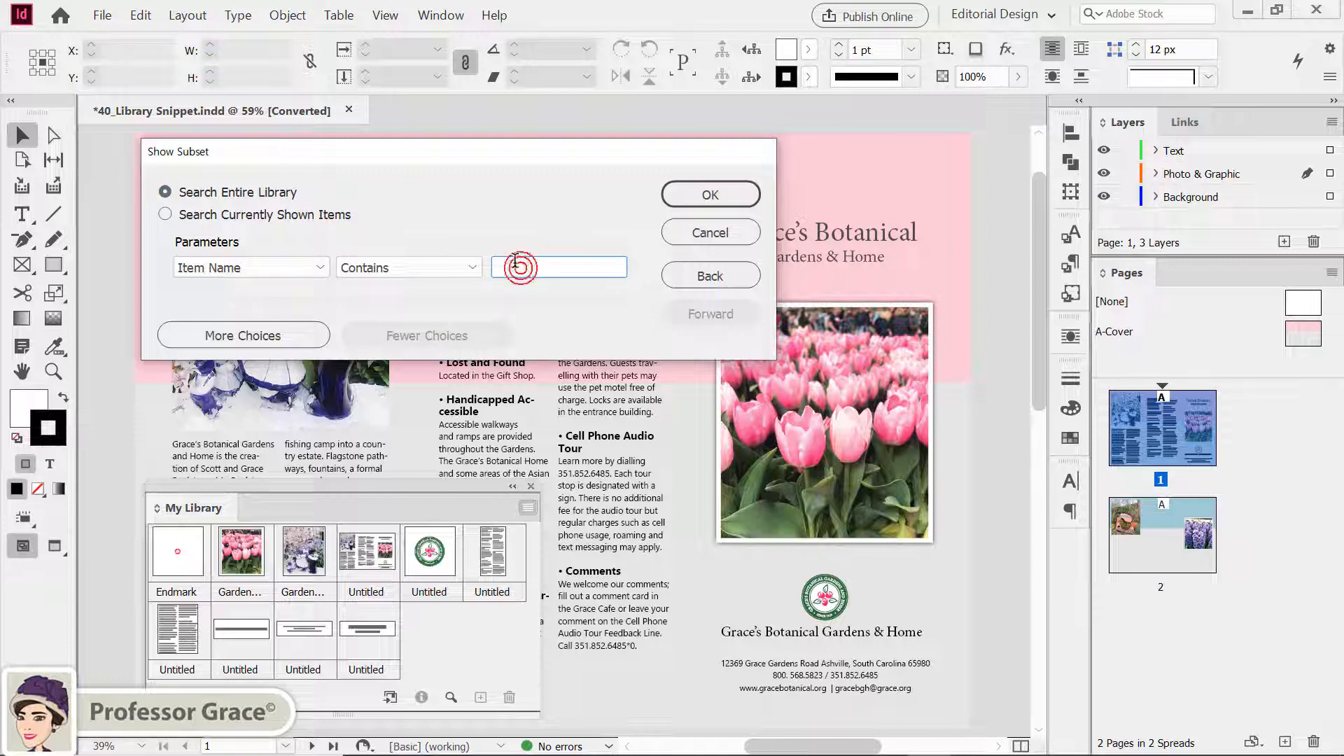
text(Endmark)
Add the criterion Object Type Equal Geometry, set the search to Match Any One, and show the matching subset.
click(317, 323)
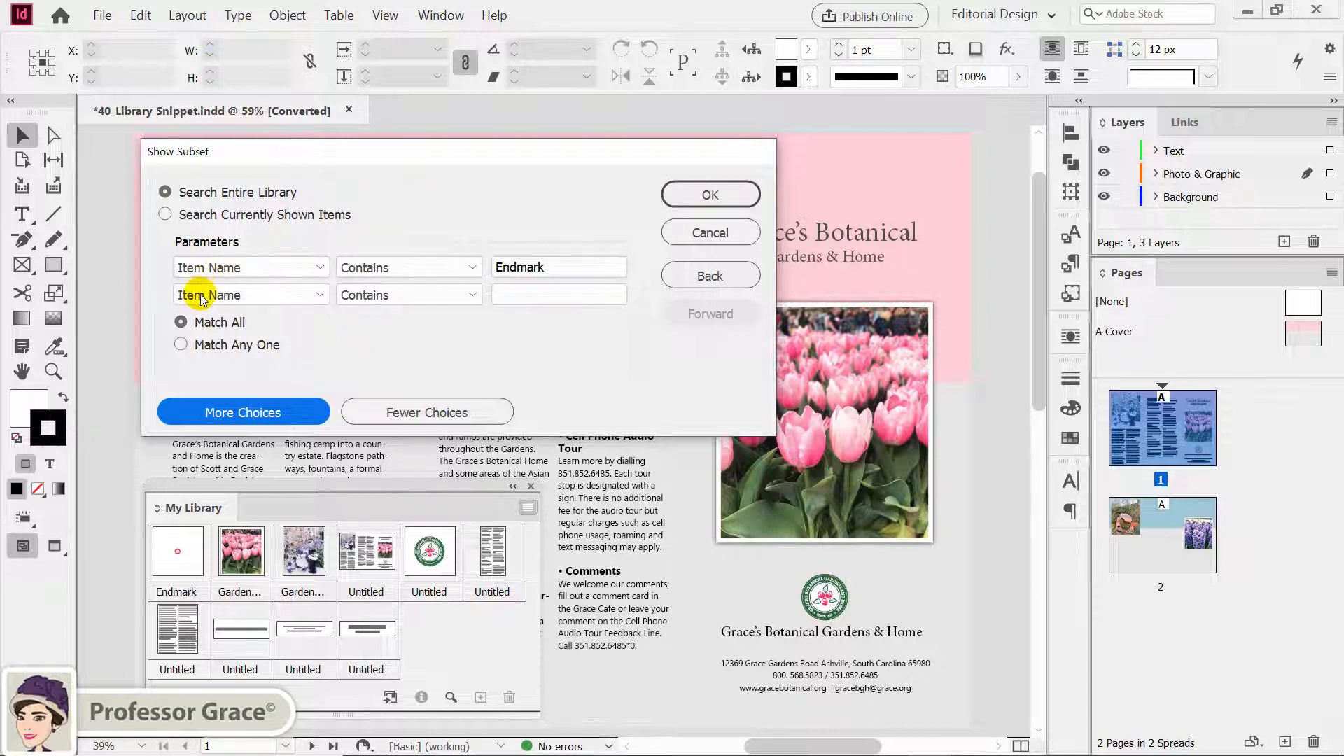
click(284, 295)
click(259, 360)
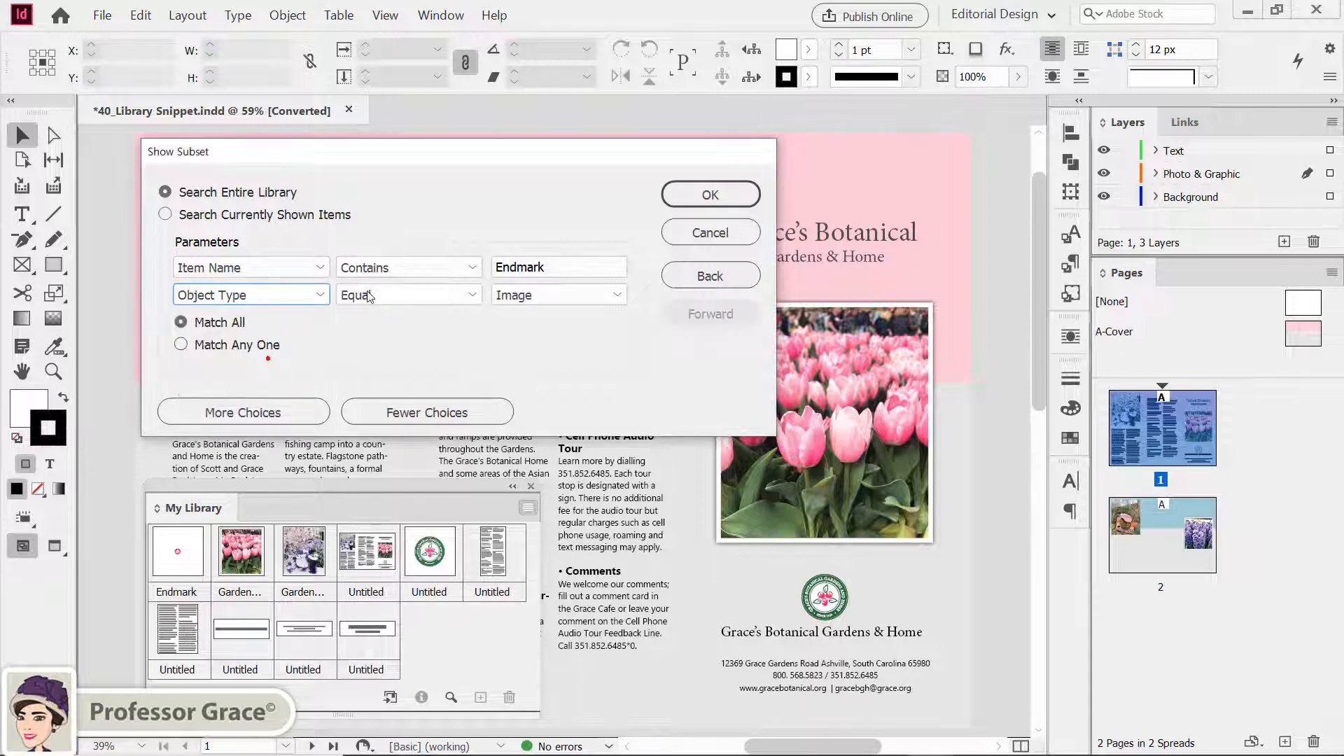
click(547, 297)
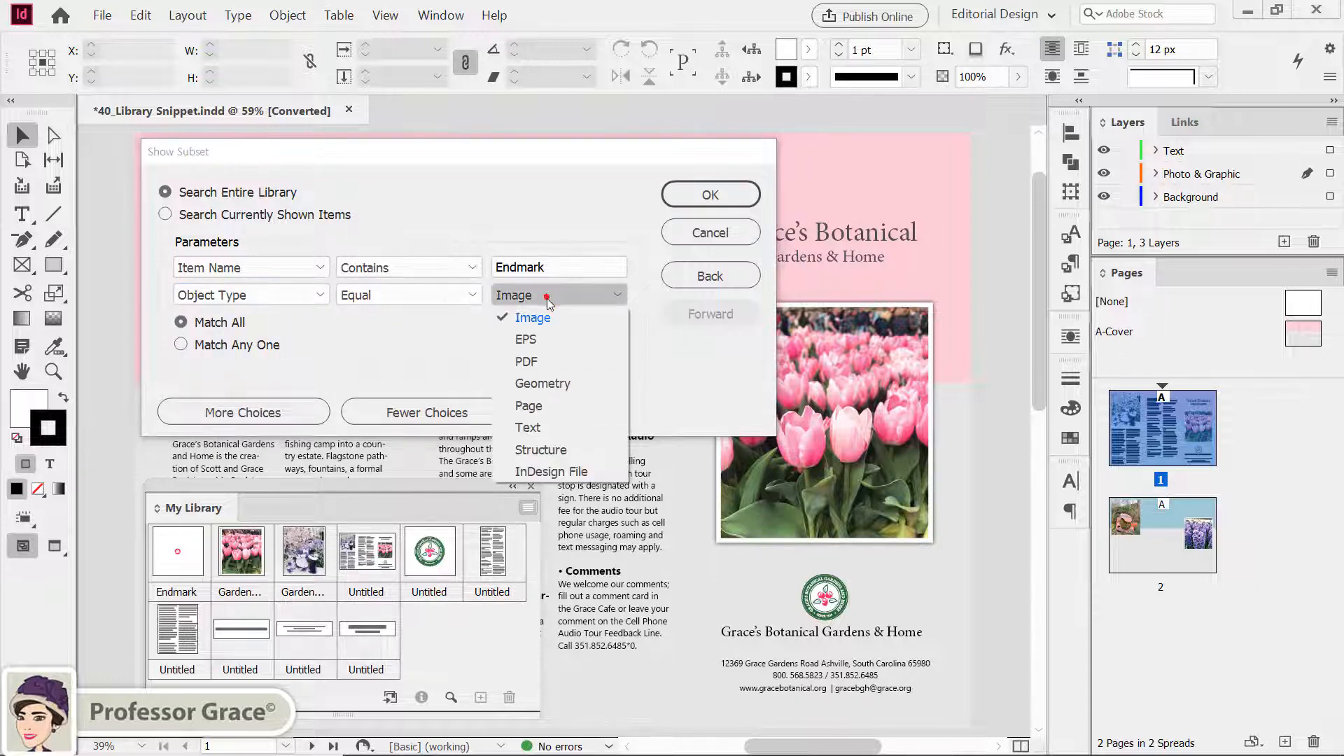
click(553, 383)
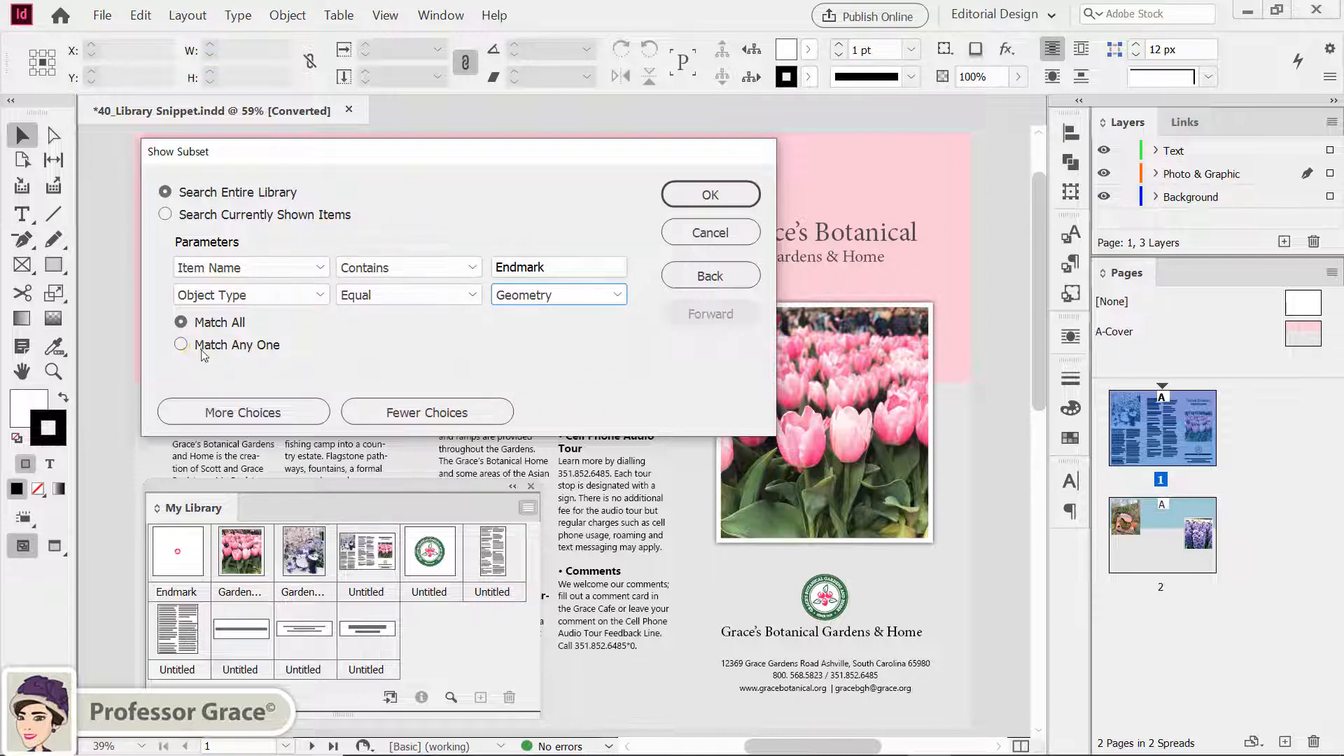
click(182, 346)
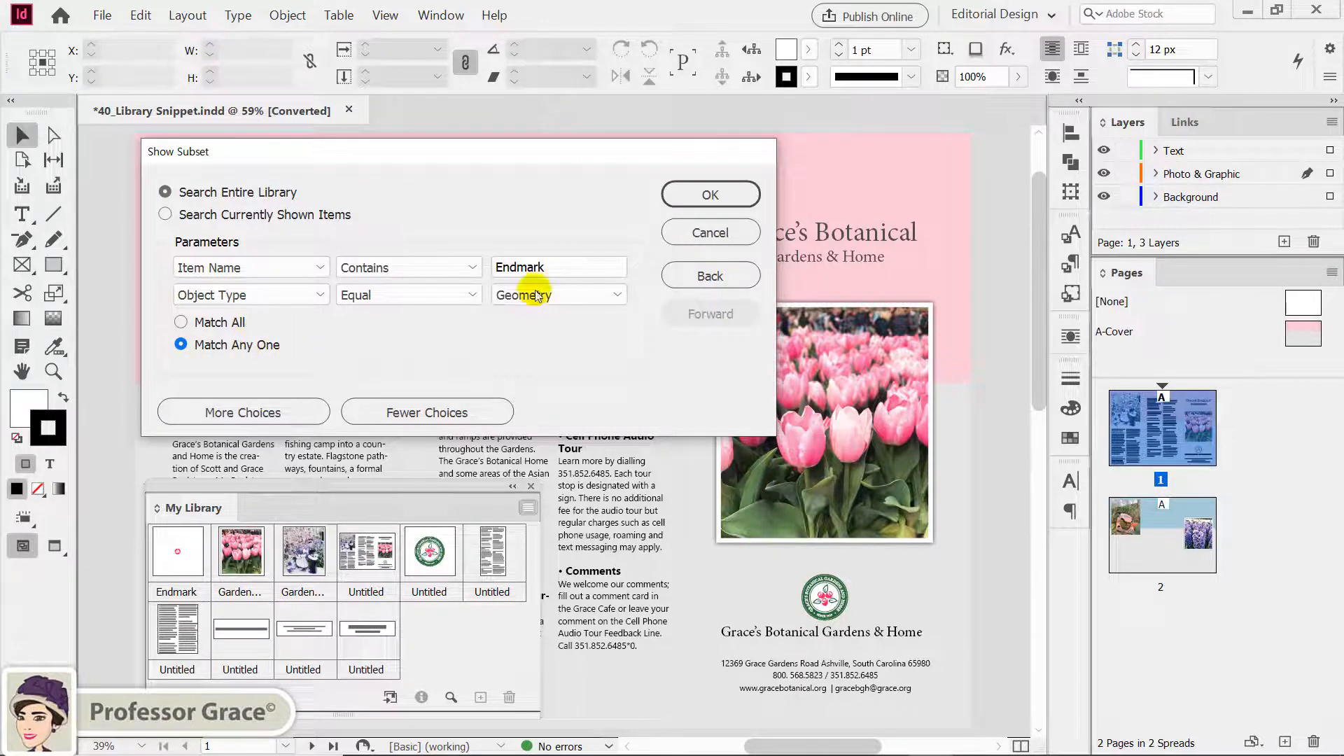
click(701, 199)
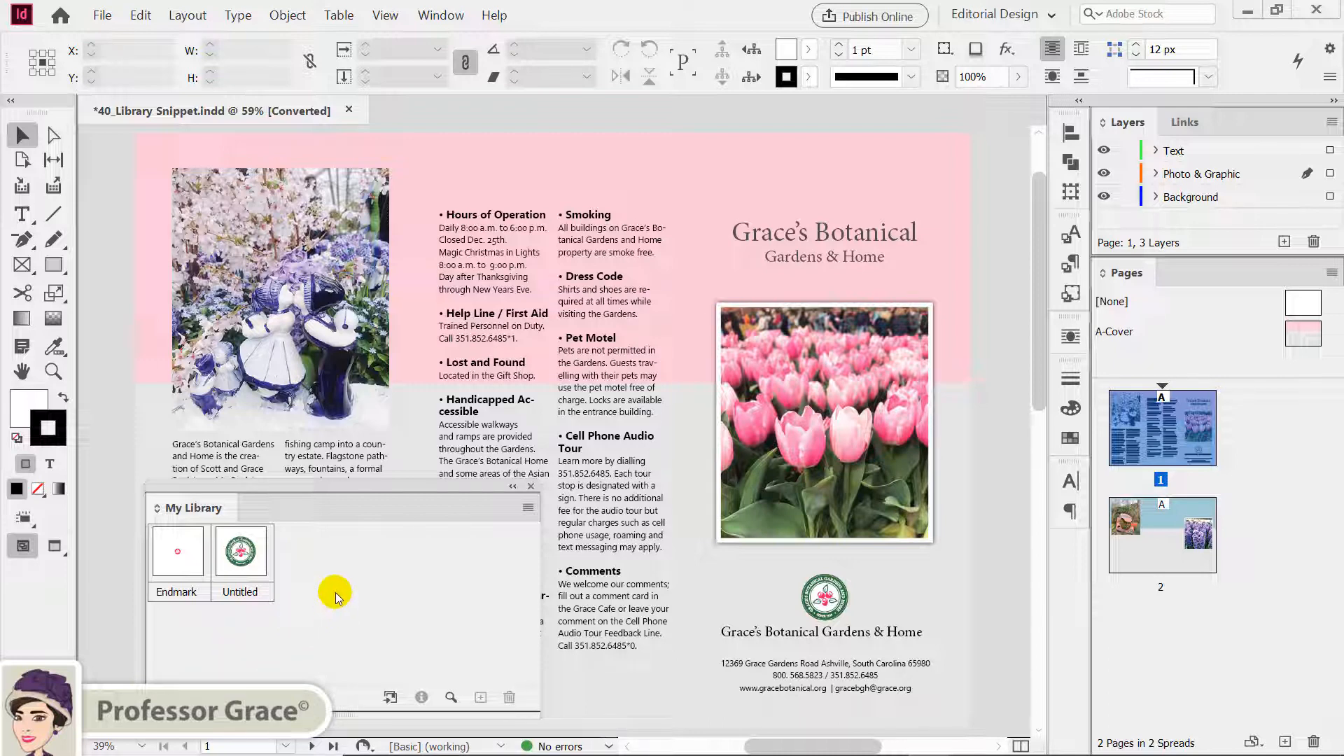
Show all items of My Library again and sort them by Name.
right_click(283, 531)
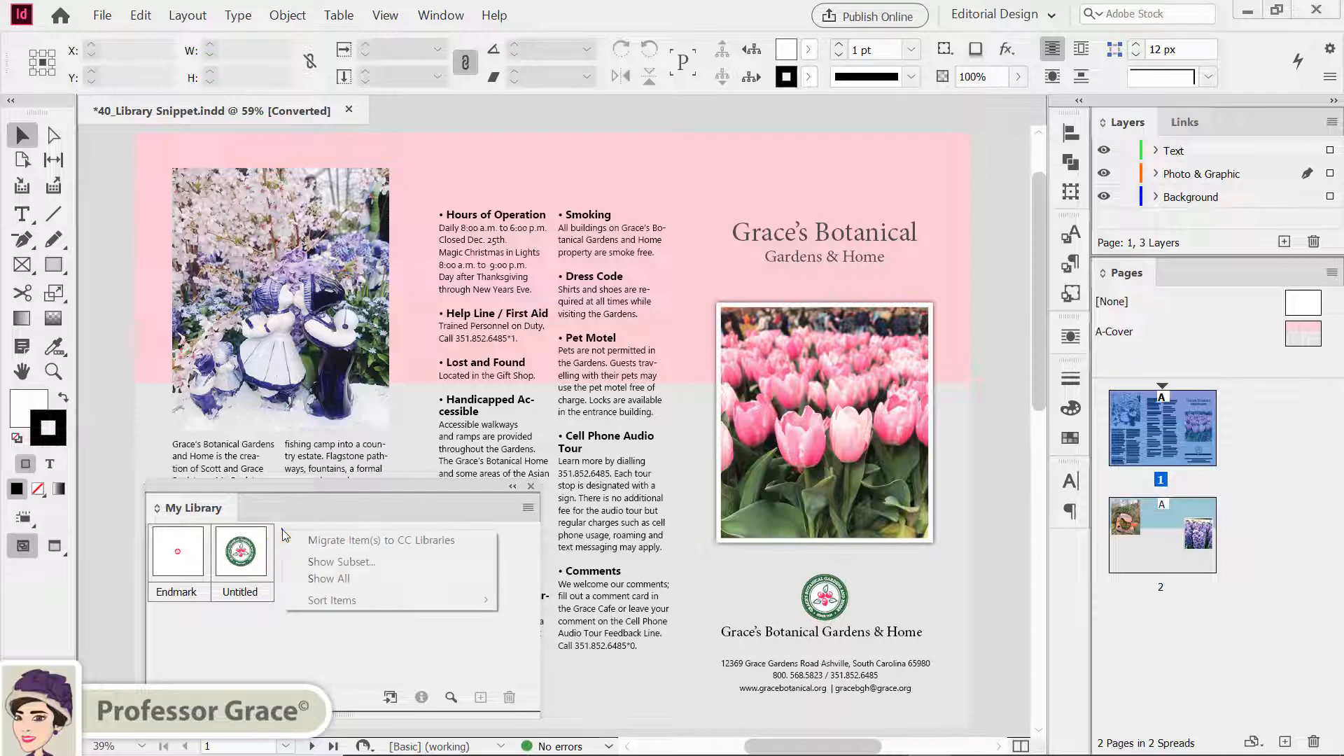
click(329, 580)
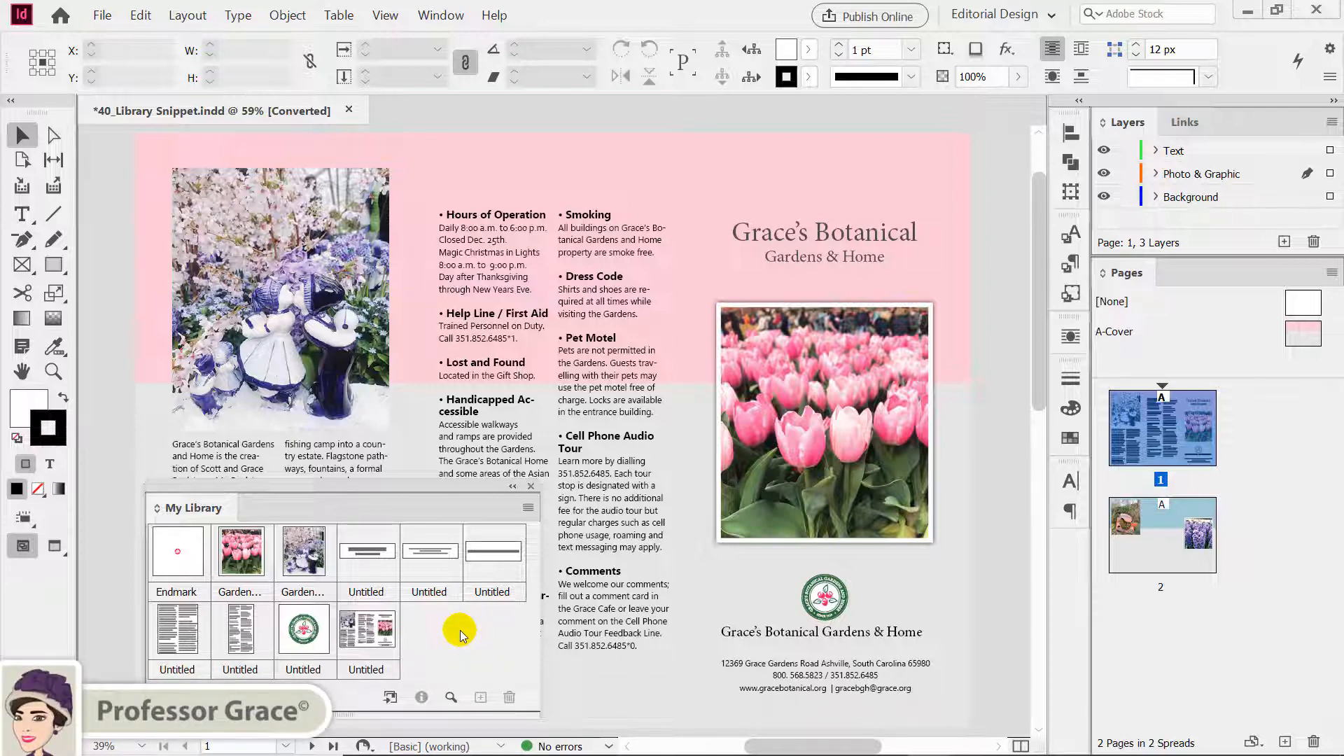
right_click(414, 613)
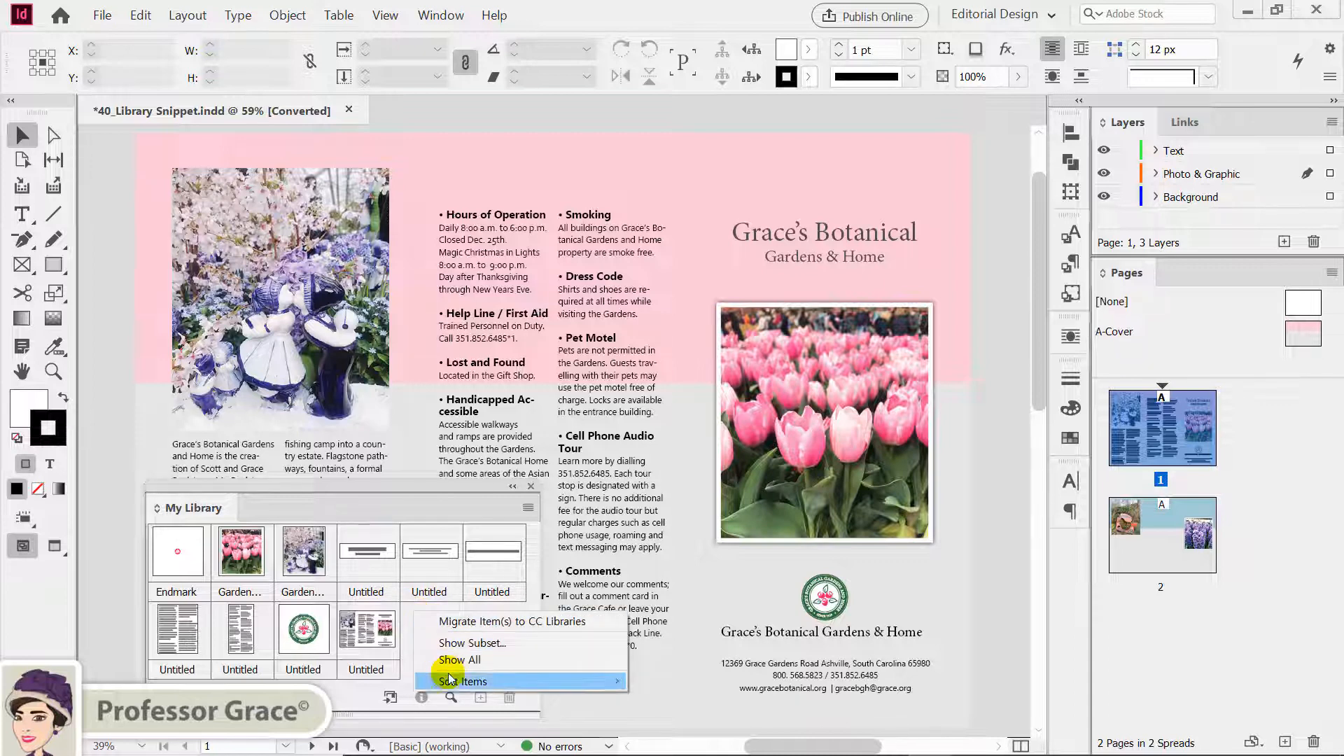
mouse_move(449, 681)
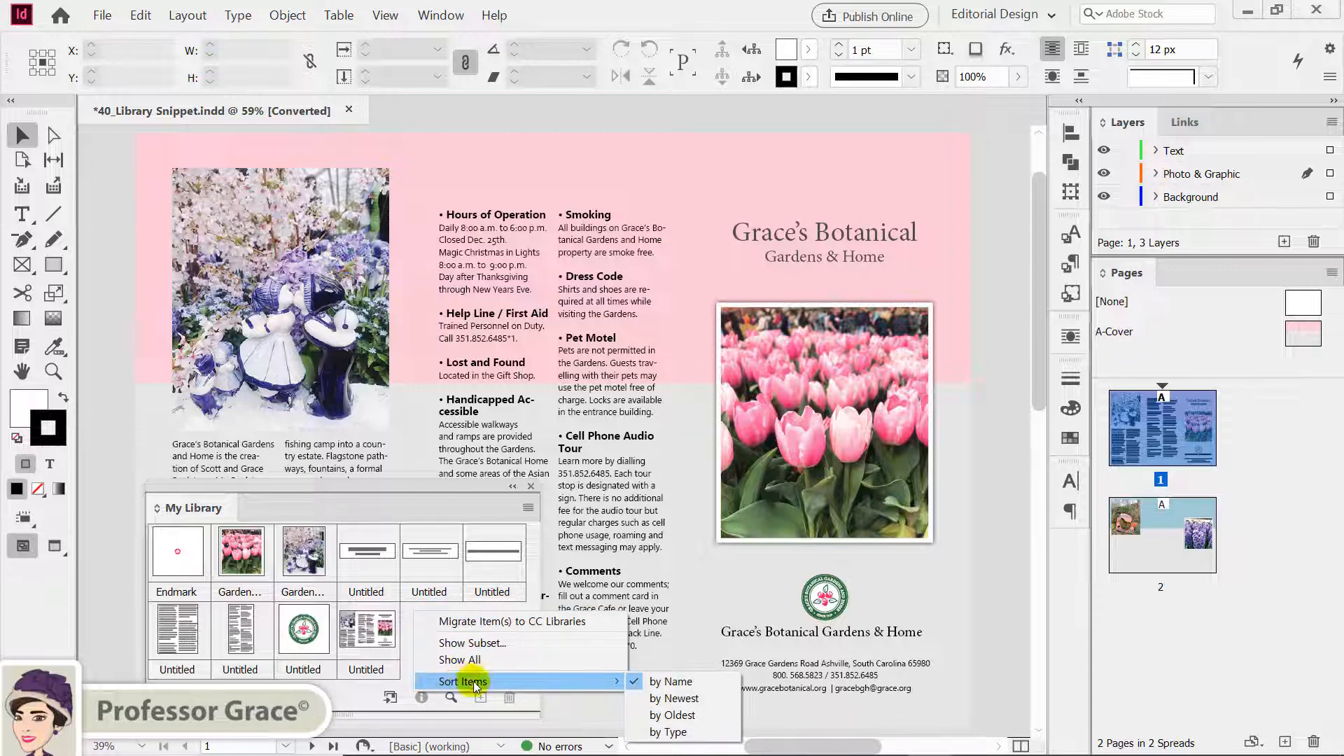
click(679, 681)
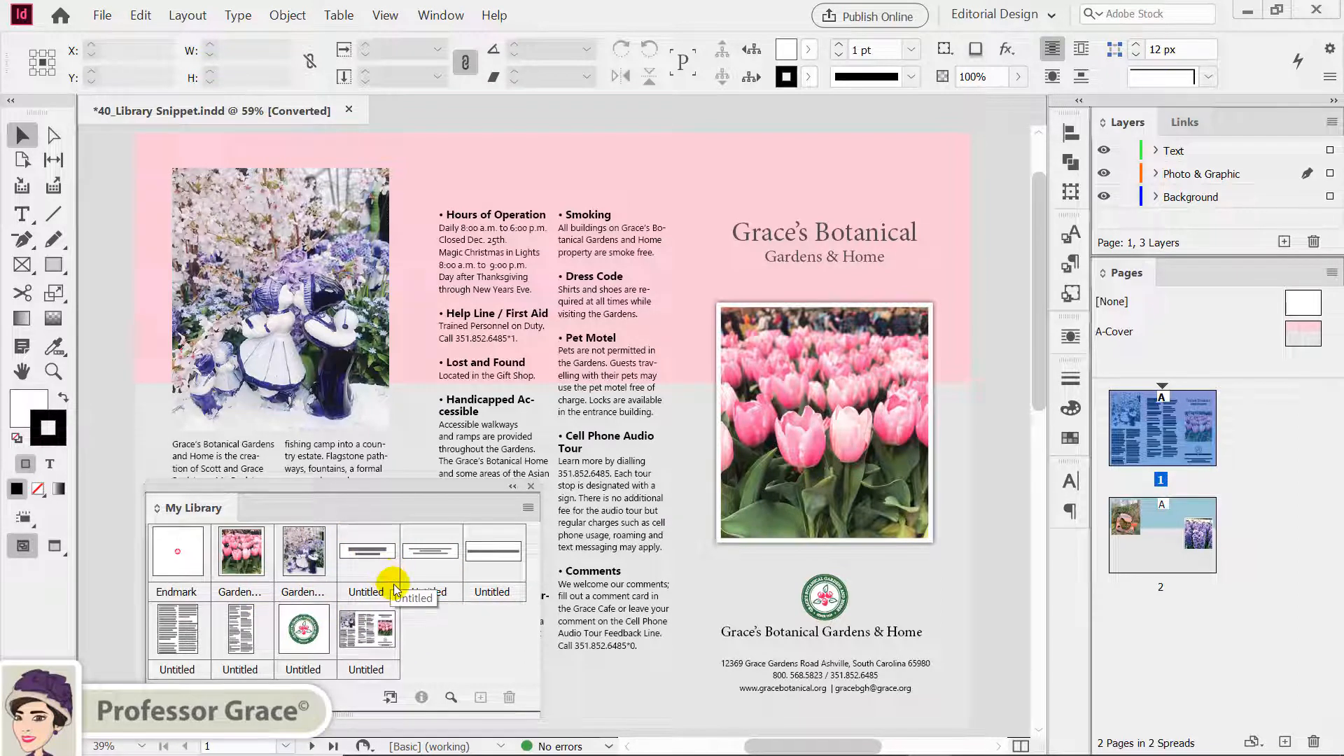
Sort the library items by Newest and select the first three in turn to check their order.
right_click(429, 625)
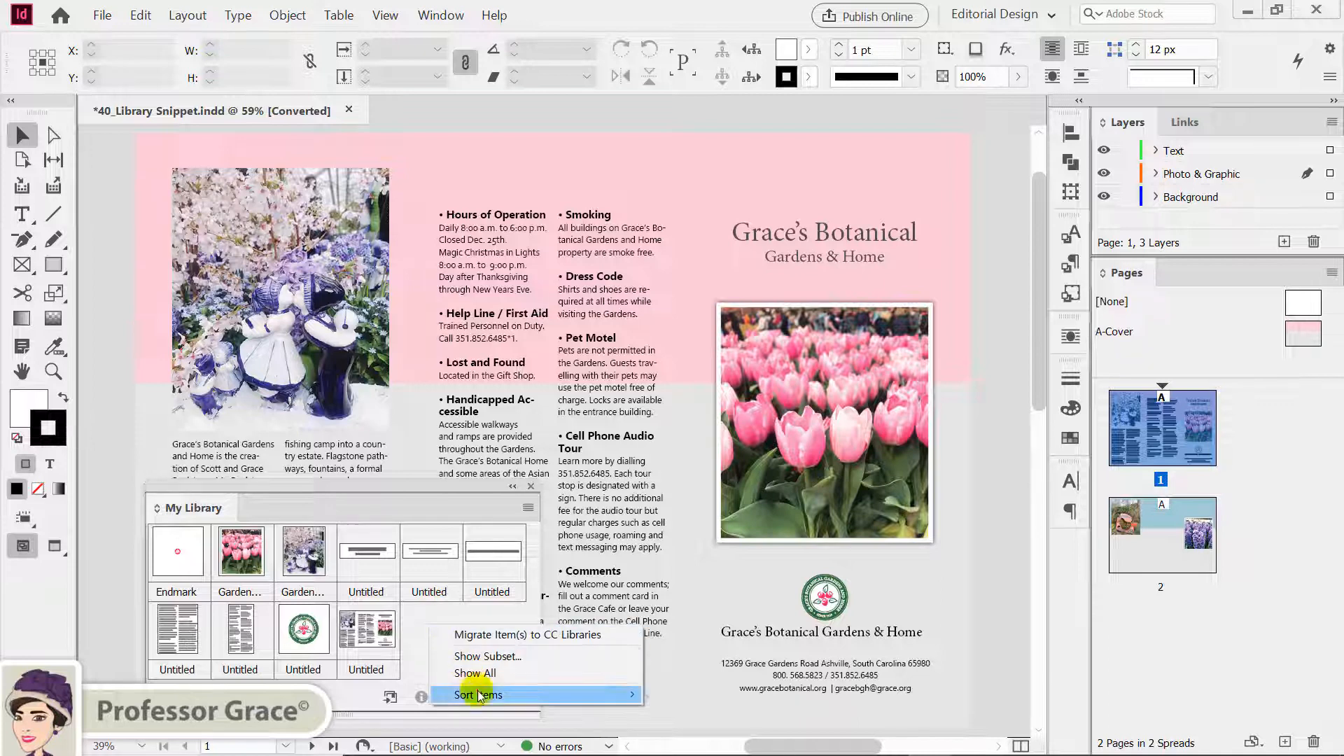
mouse_move(490, 694)
click(696, 712)
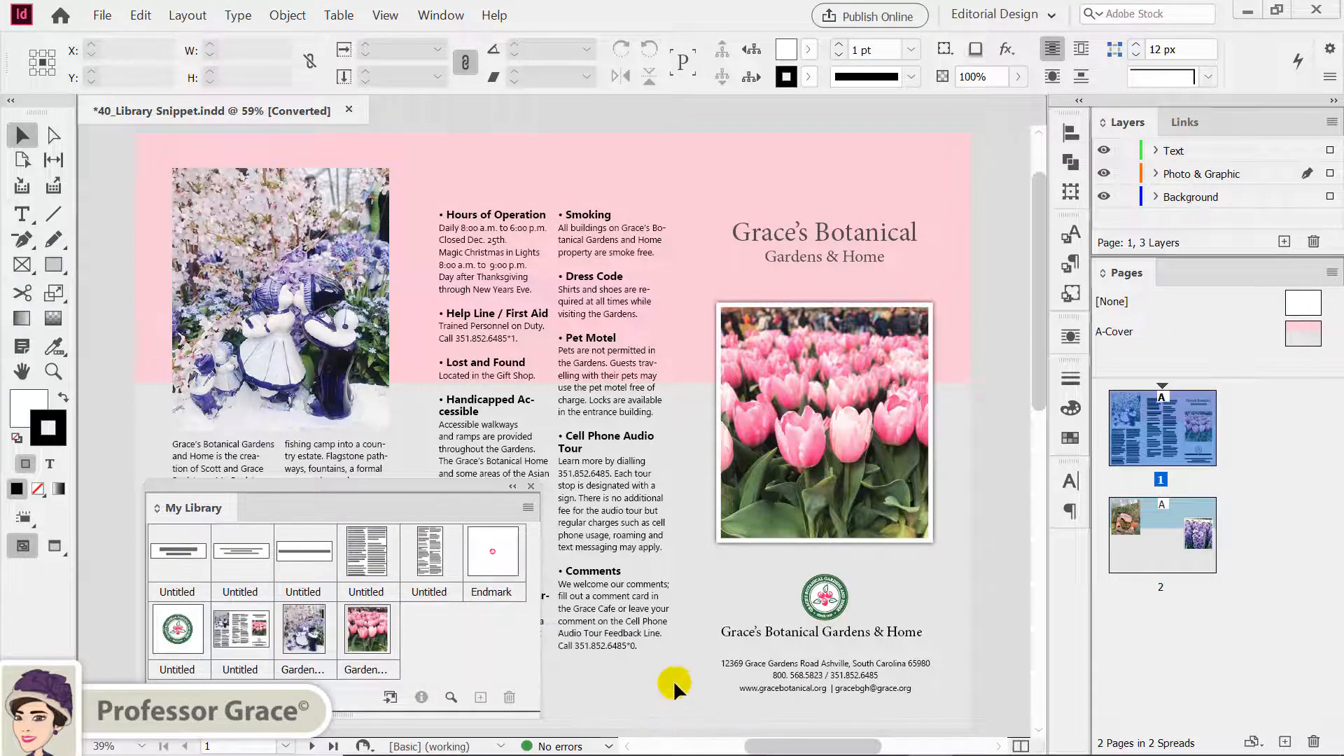
click(178, 591)
click(265, 595)
click(303, 592)
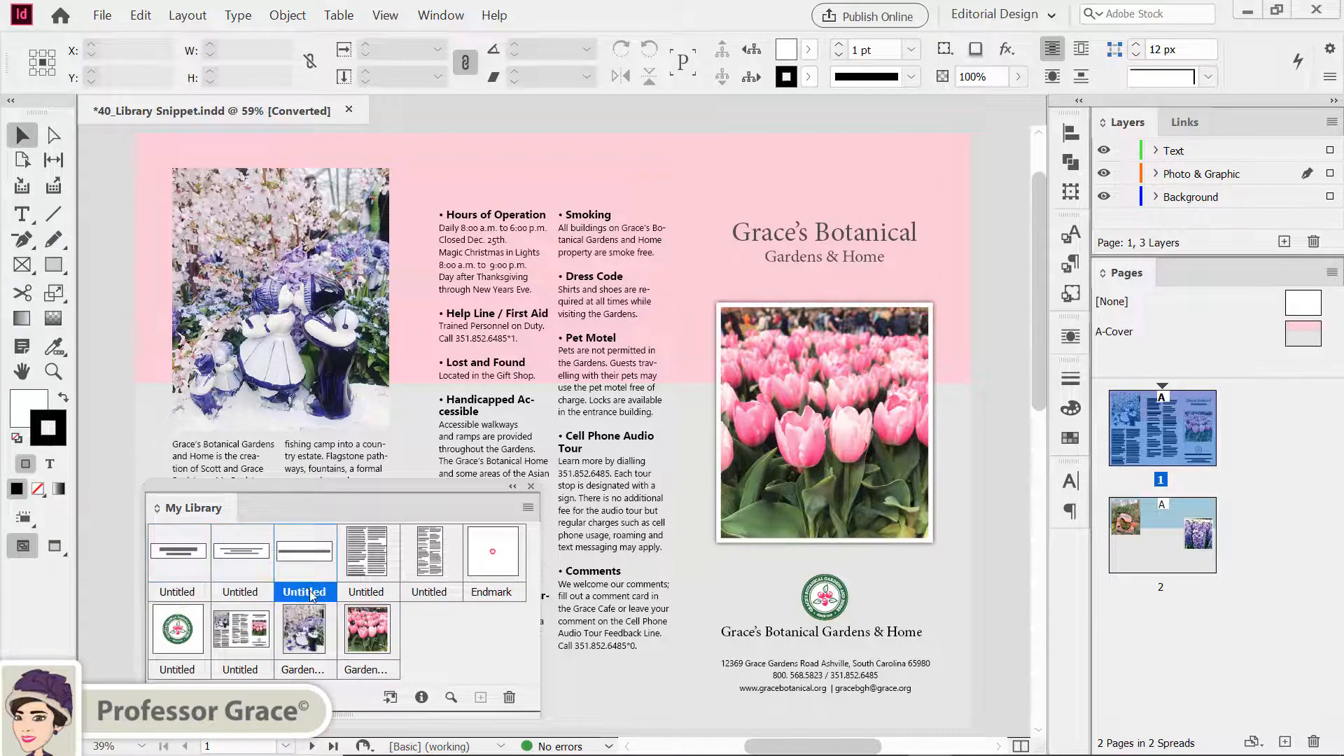
Sort the library items by Oldest, select the first four in turn to check their order, and clear the selection.
right_click(441, 620)
mouse_move(488, 688)
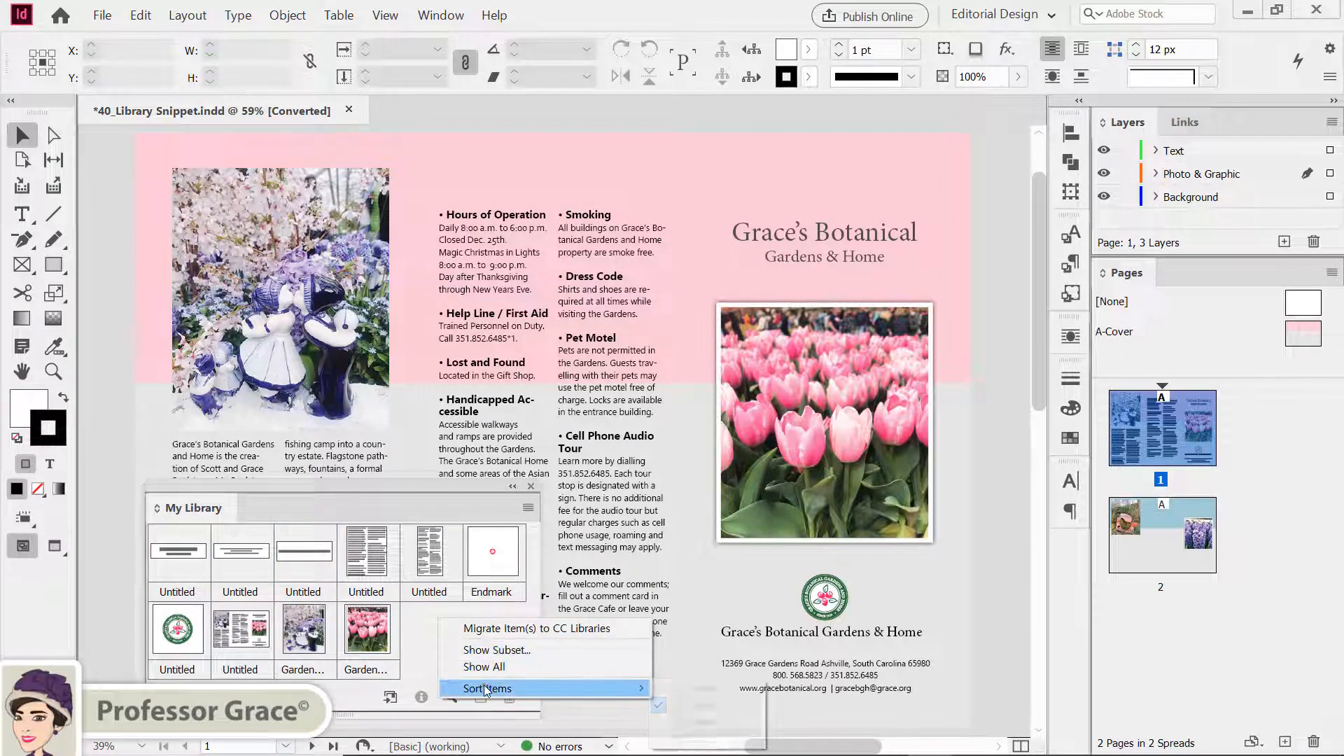
click(693, 722)
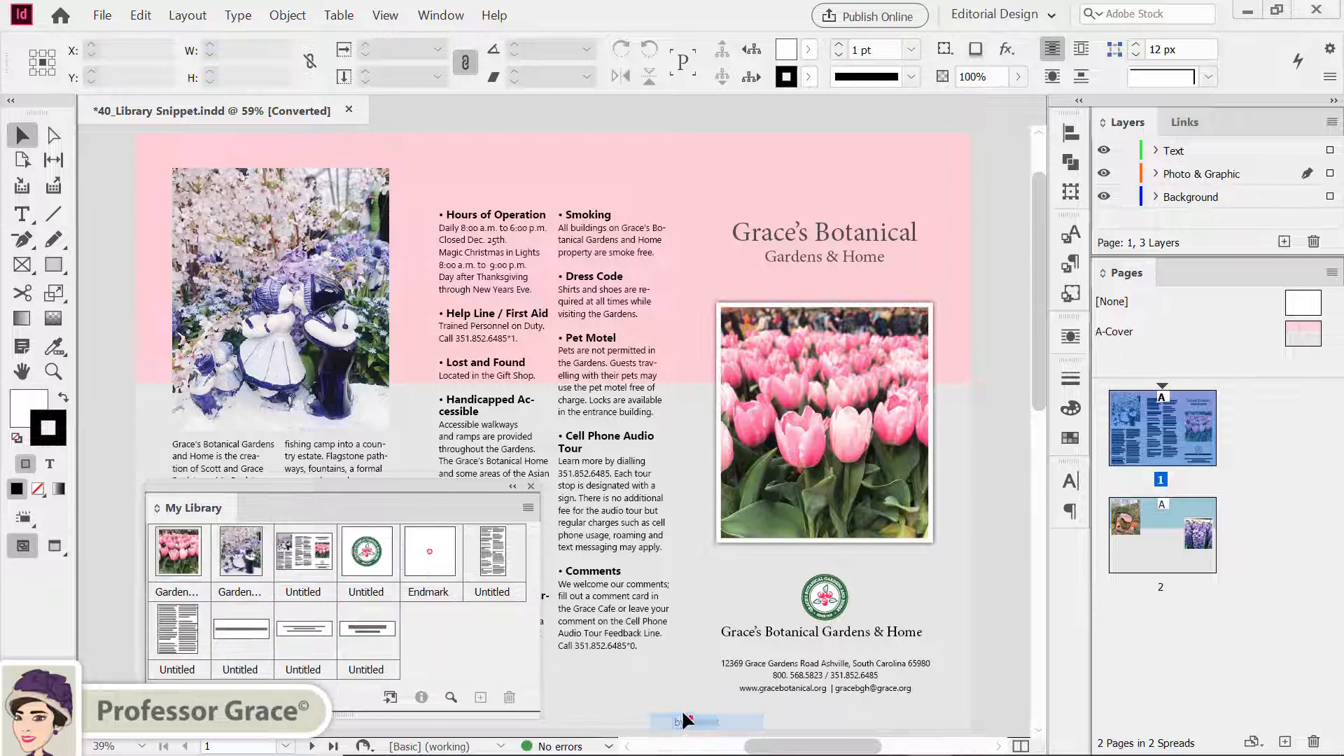
click(175, 592)
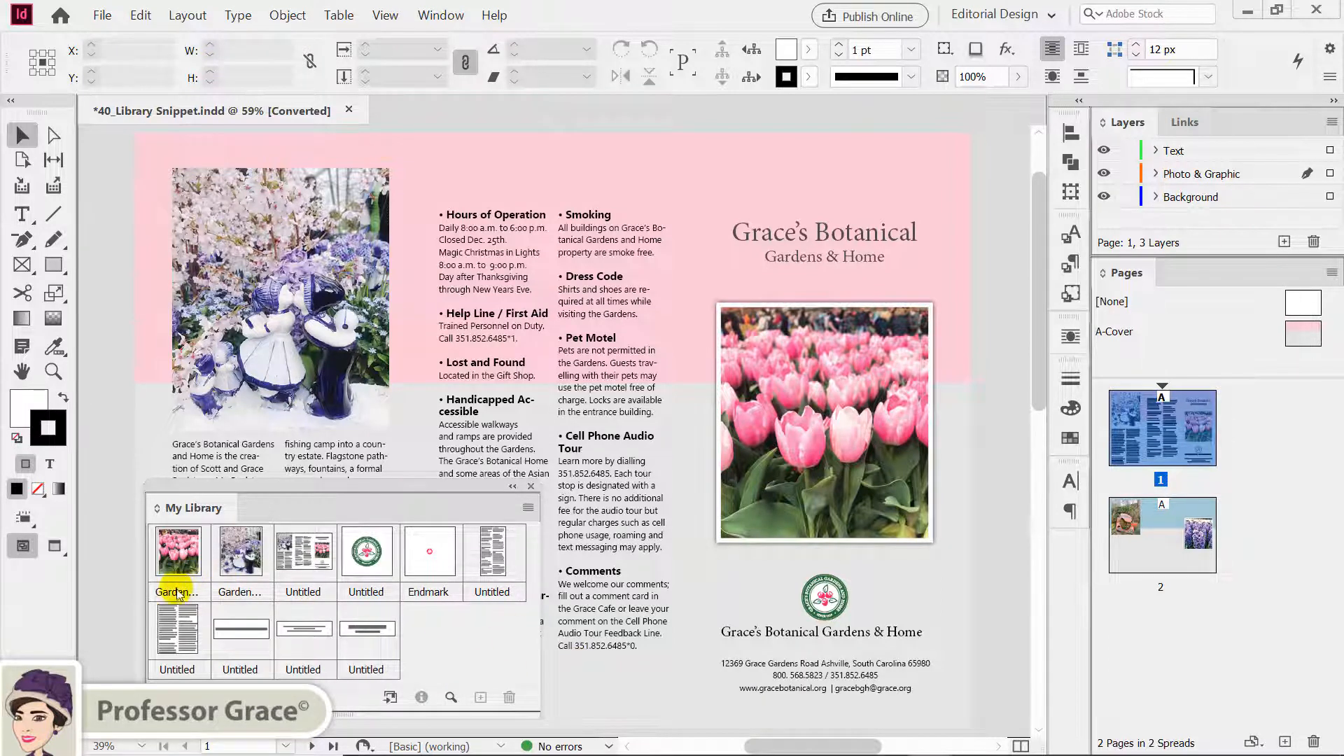
click(224, 594)
click(303, 592)
click(370, 594)
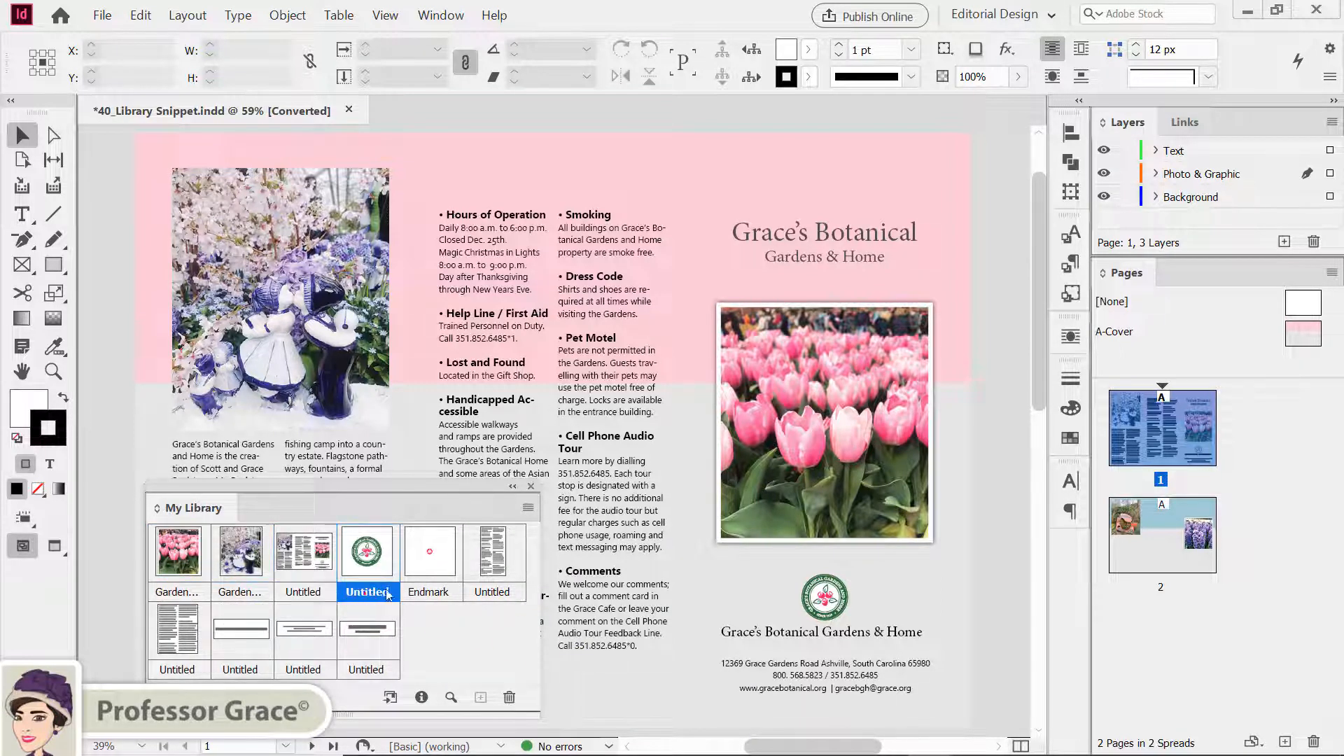
click(444, 615)
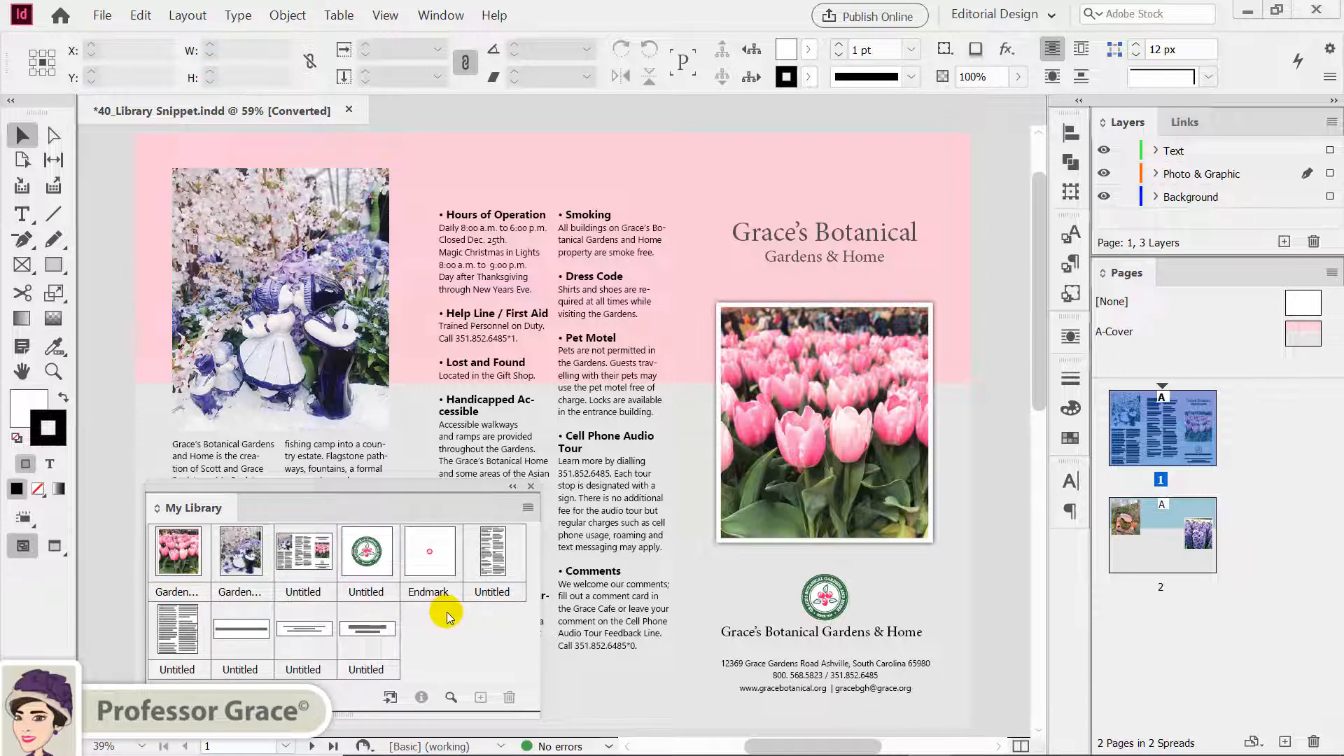
Sort the library items by Type.
right_click(448, 617)
mouse_move(495, 684)
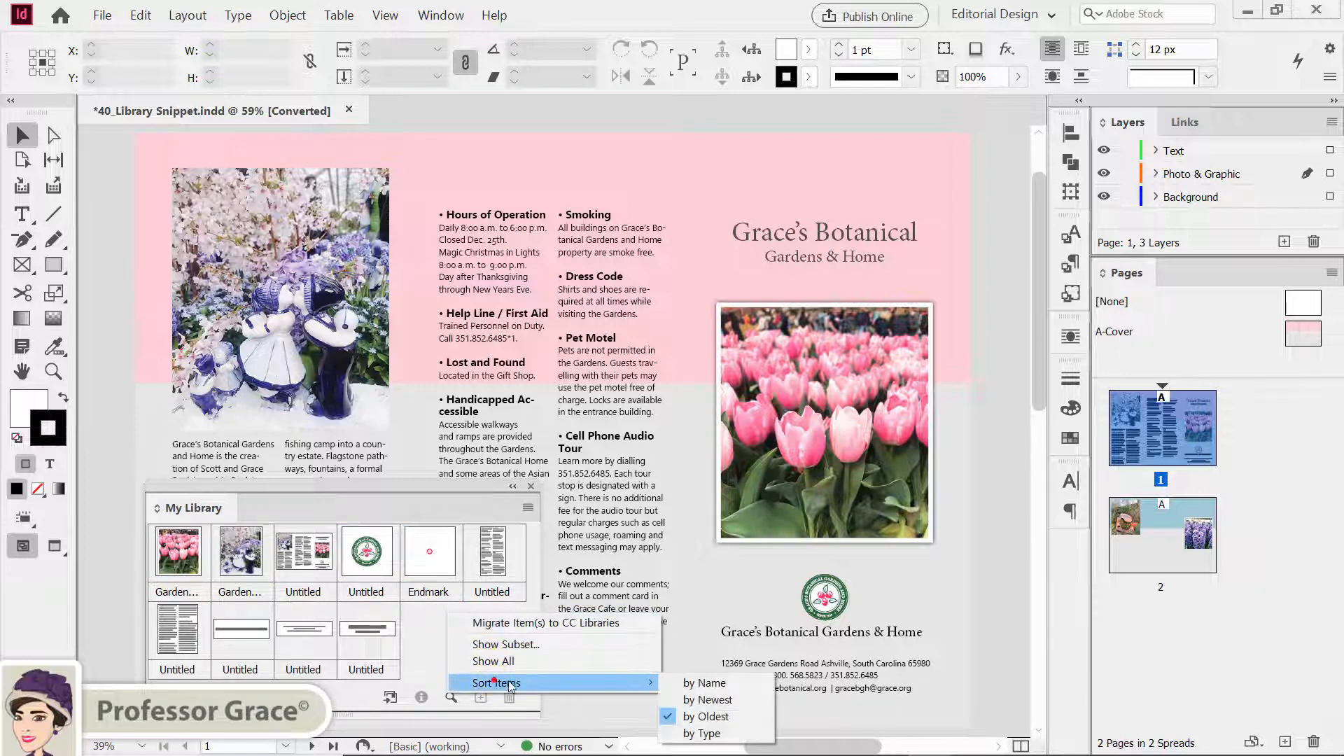
click(717, 733)
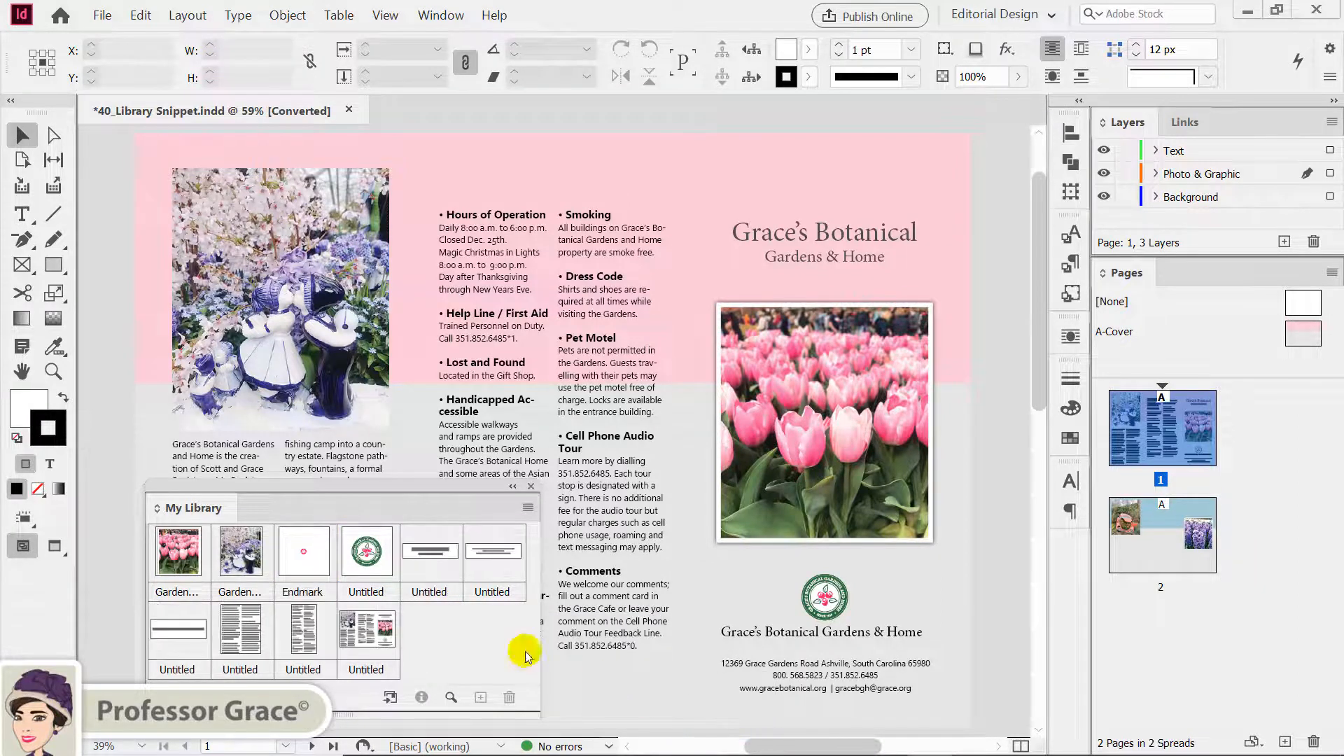
Examine how the items are grouped by type, selecting them one after another, and clear the selection.
click(183, 594)
click(245, 592)
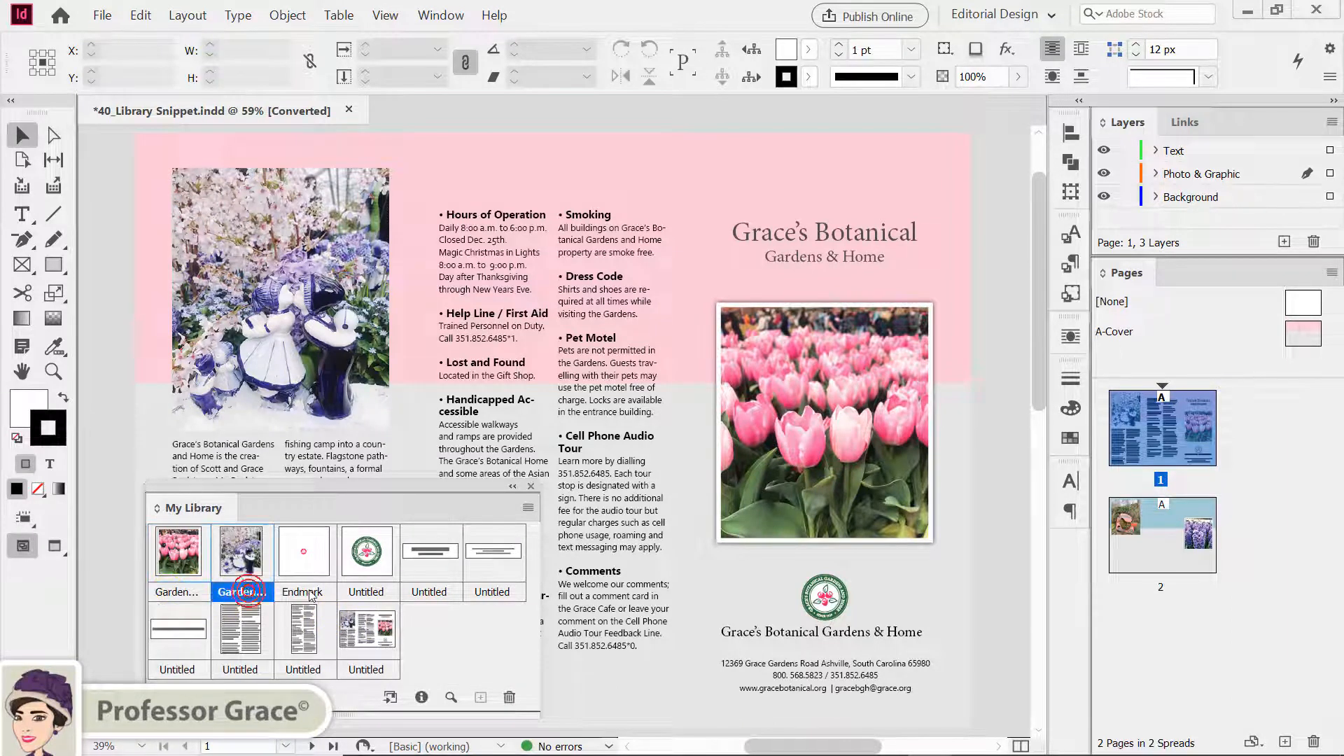
click(302, 592)
click(366, 592)
click(429, 592)
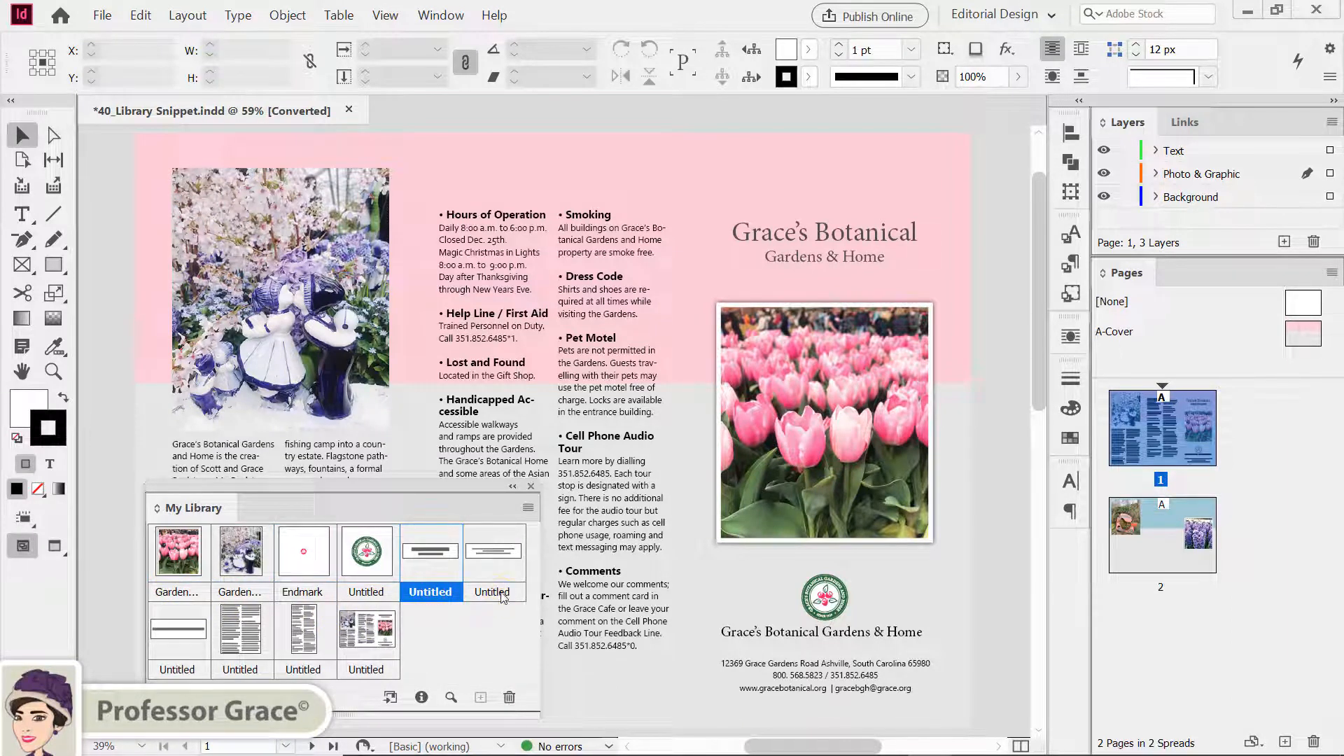
click(492, 592)
click(179, 667)
click(255, 671)
click(303, 668)
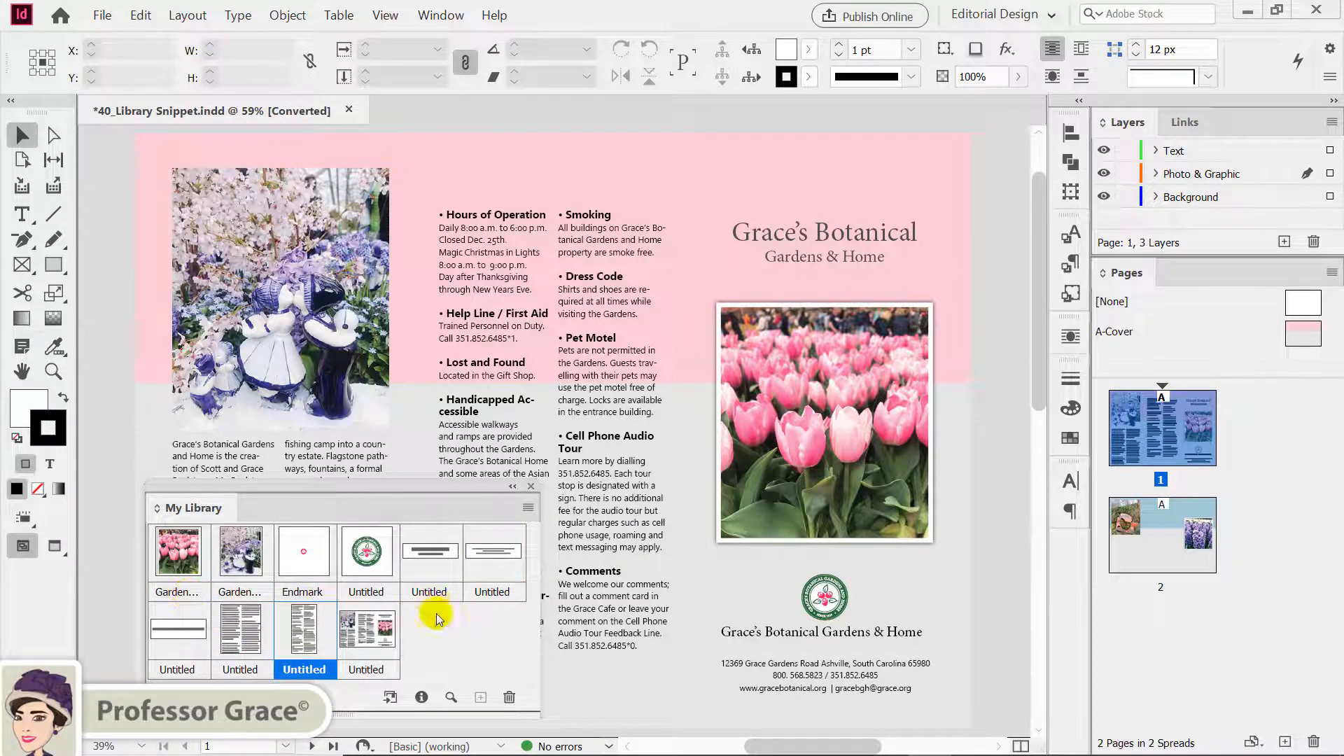
click(462, 644)
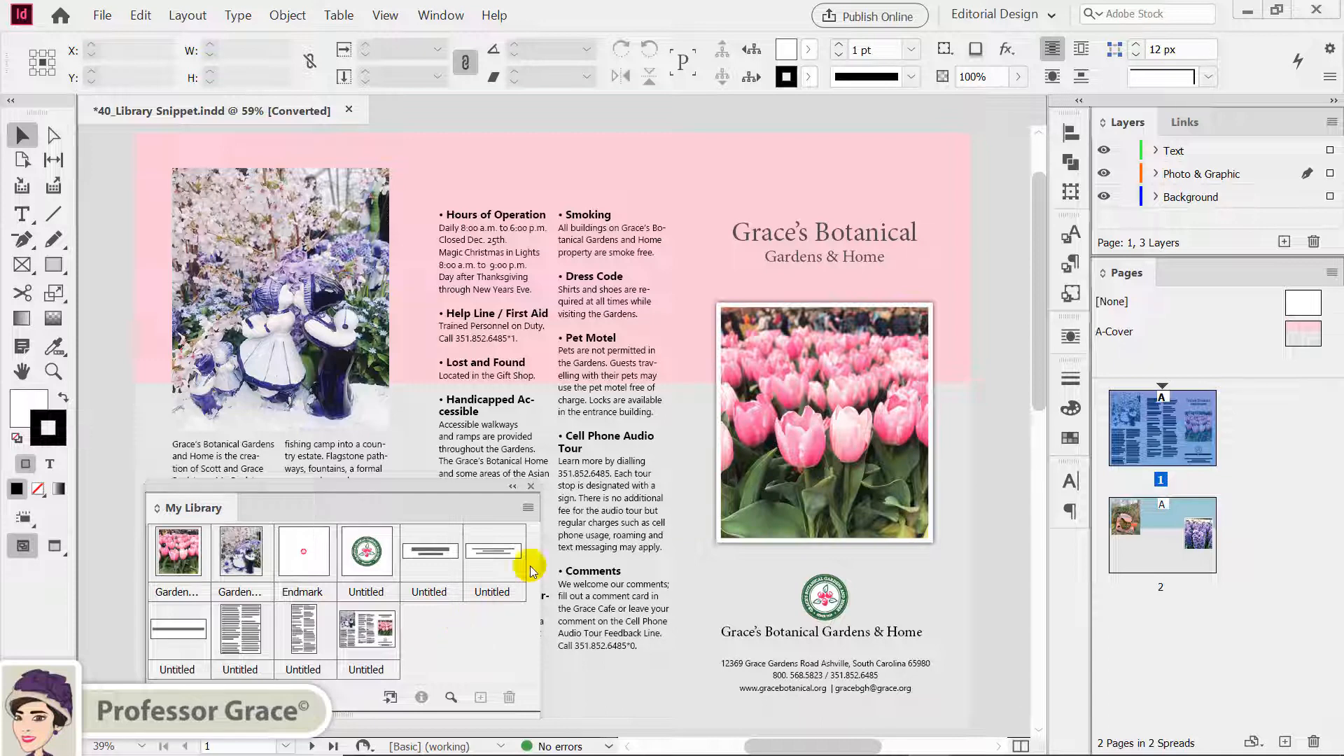
Hide and show the Text, Photo & Graphic and Background layers in turn to examine what each layer holds.
click(1103, 151)
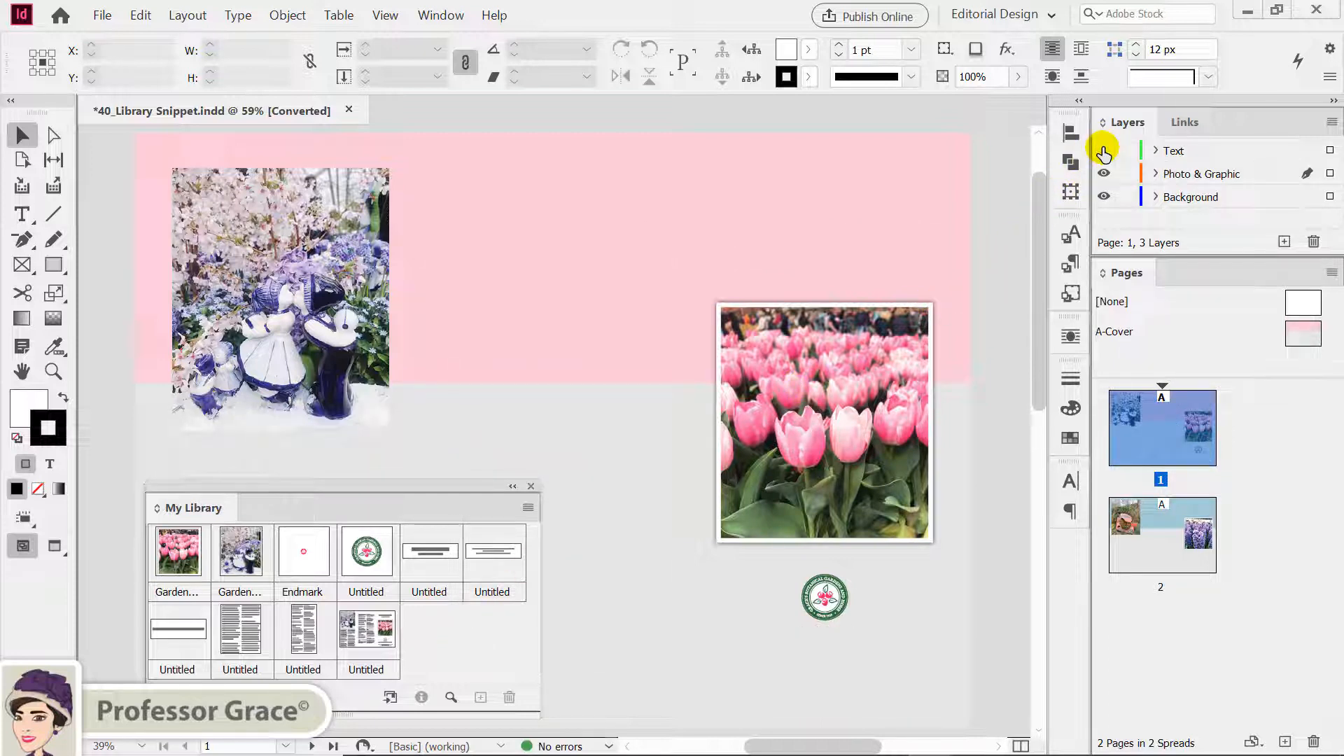
click(1103, 152)
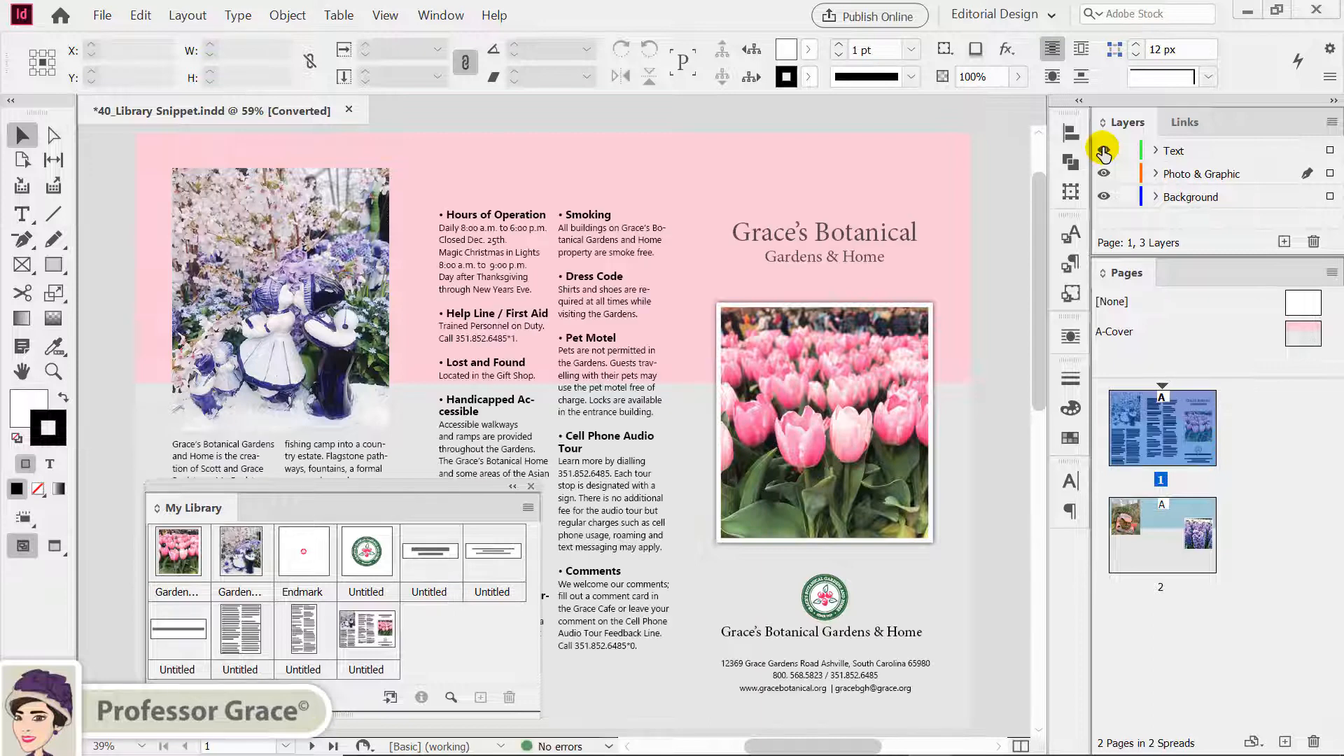
click(1103, 151)
click(1104, 151)
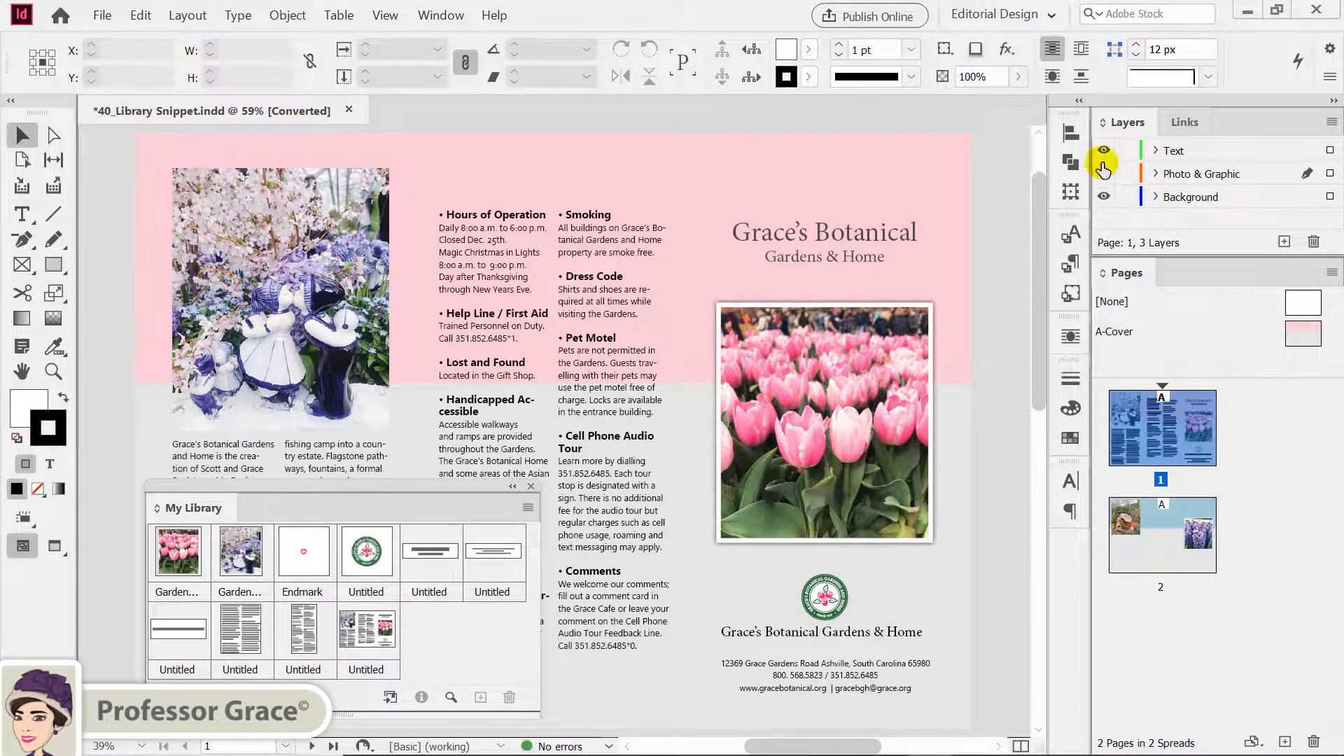
click(1103, 173)
click(1104, 173)
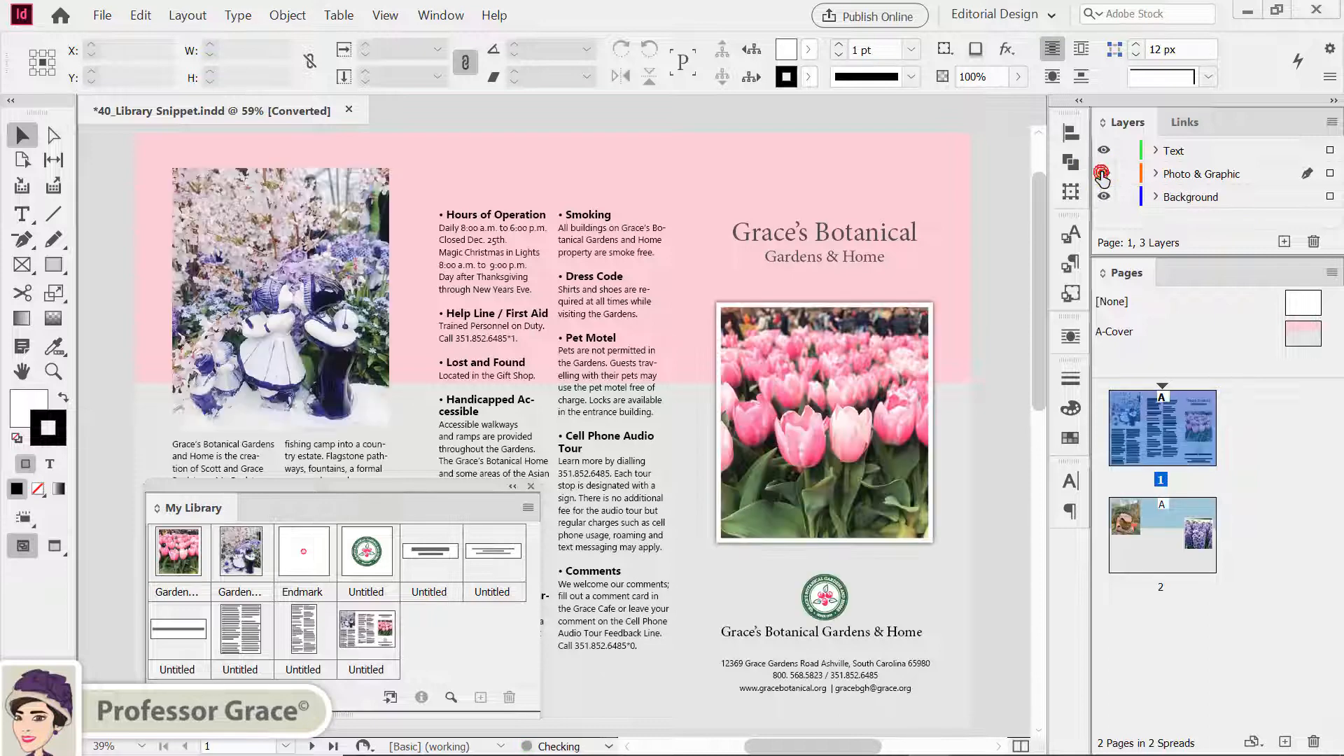
click(1103, 174)
click(1103, 174)
click(1104, 198)
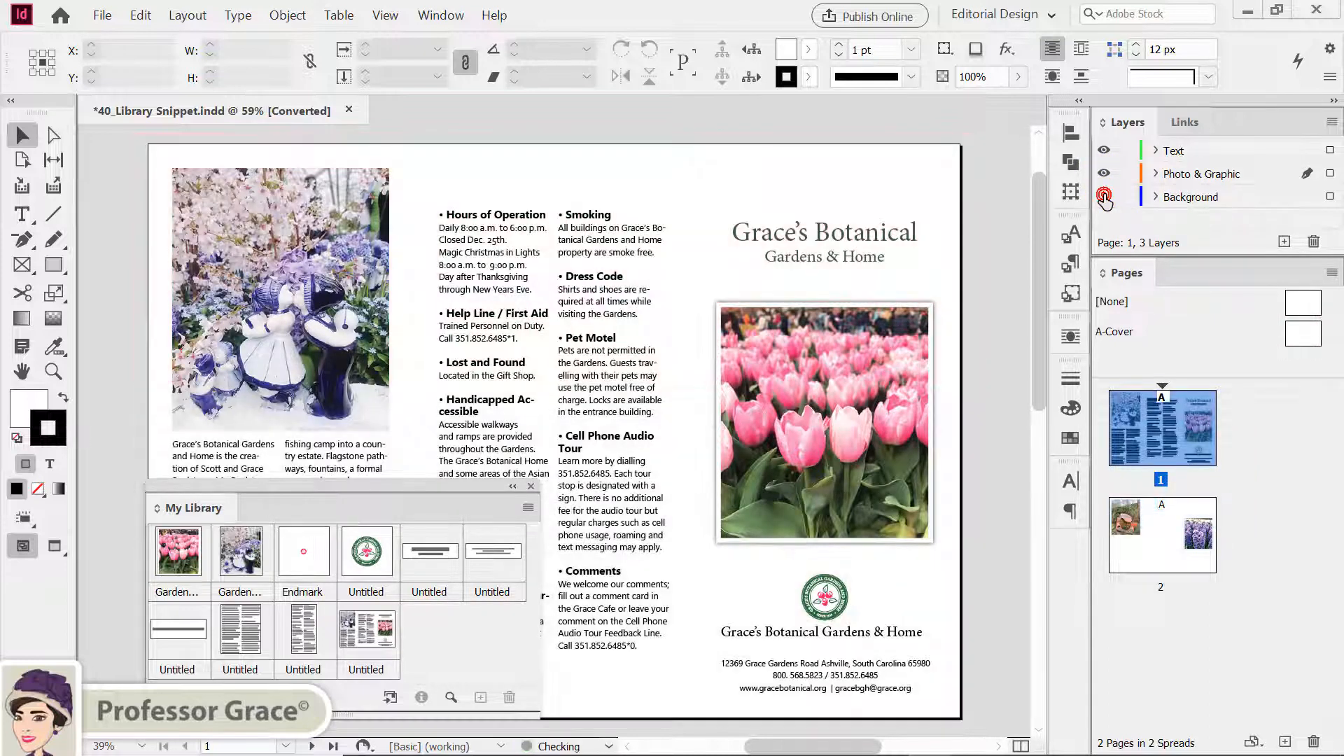
click(1104, 198)
click(1104, 197)
click(1104, 197)
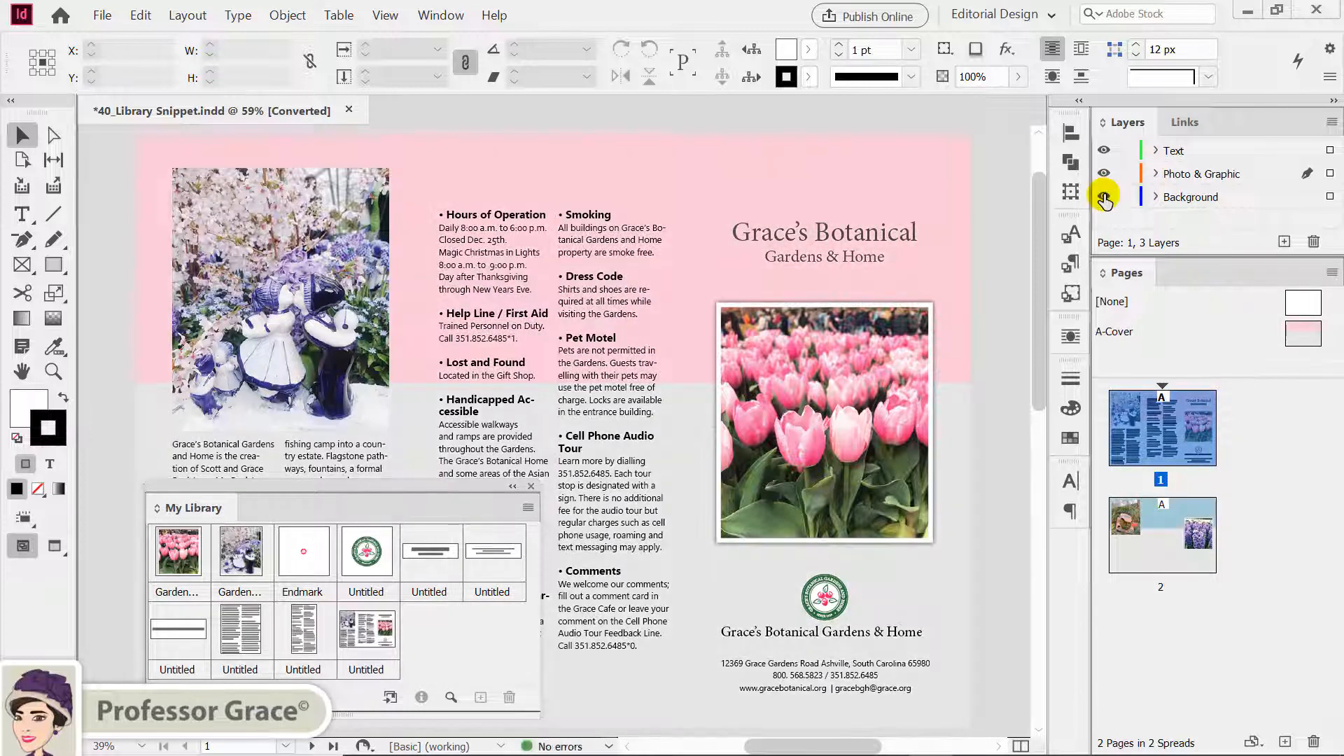
click(1104, 198)
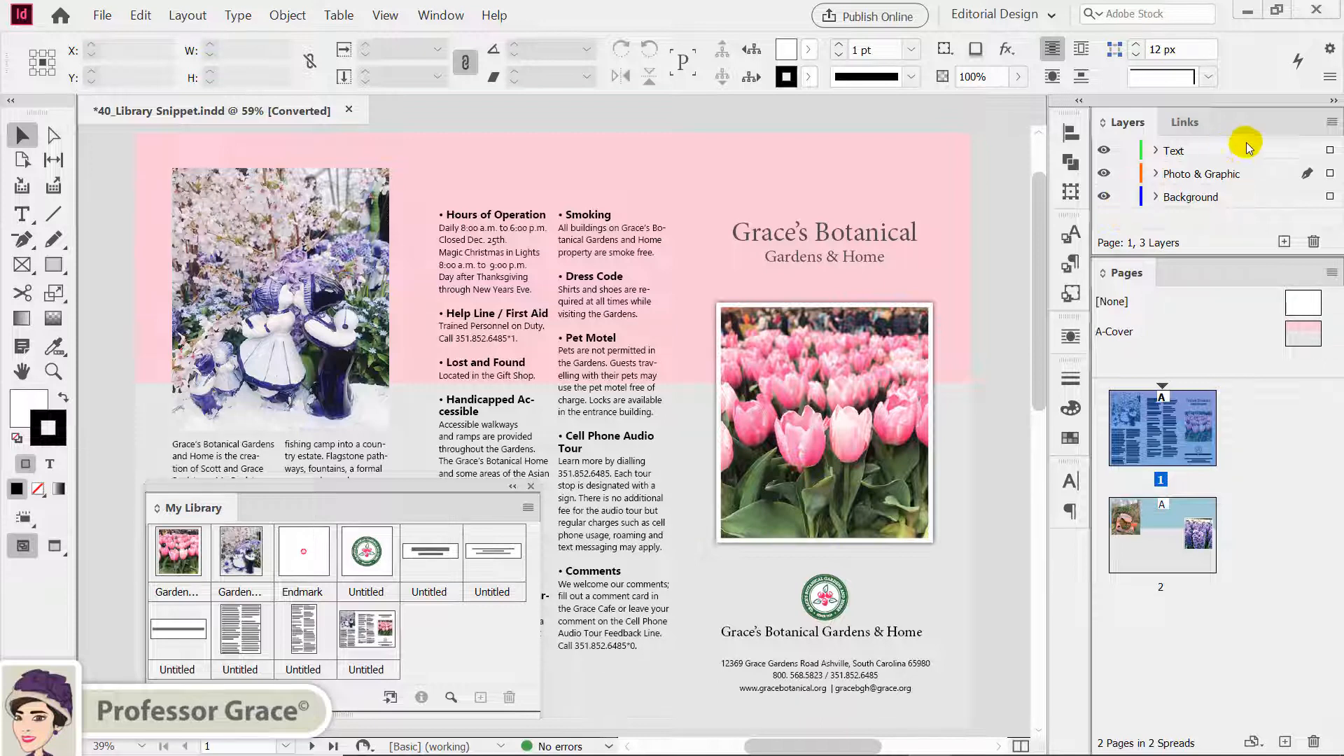
Turn on Paste Remembers Layers for the document's layers and go to page 2.
click(1332, 123)
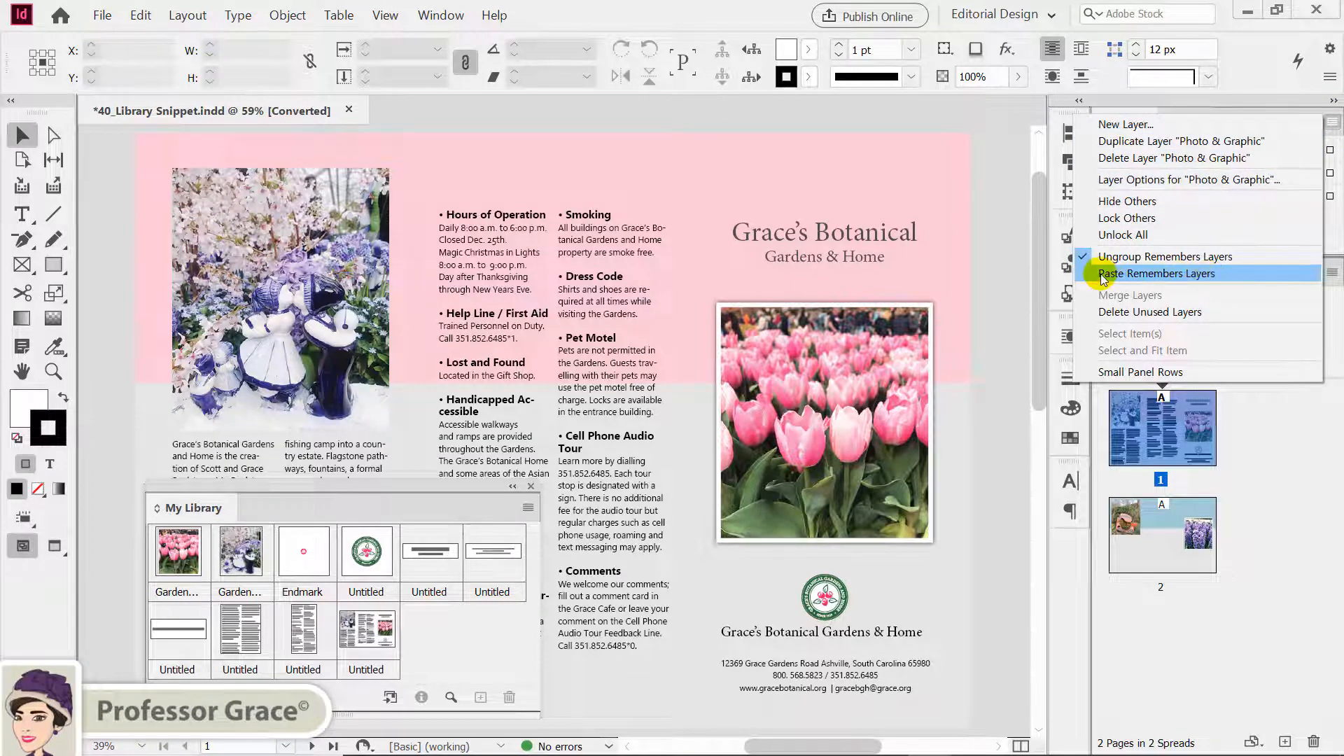
click(1185, 275)
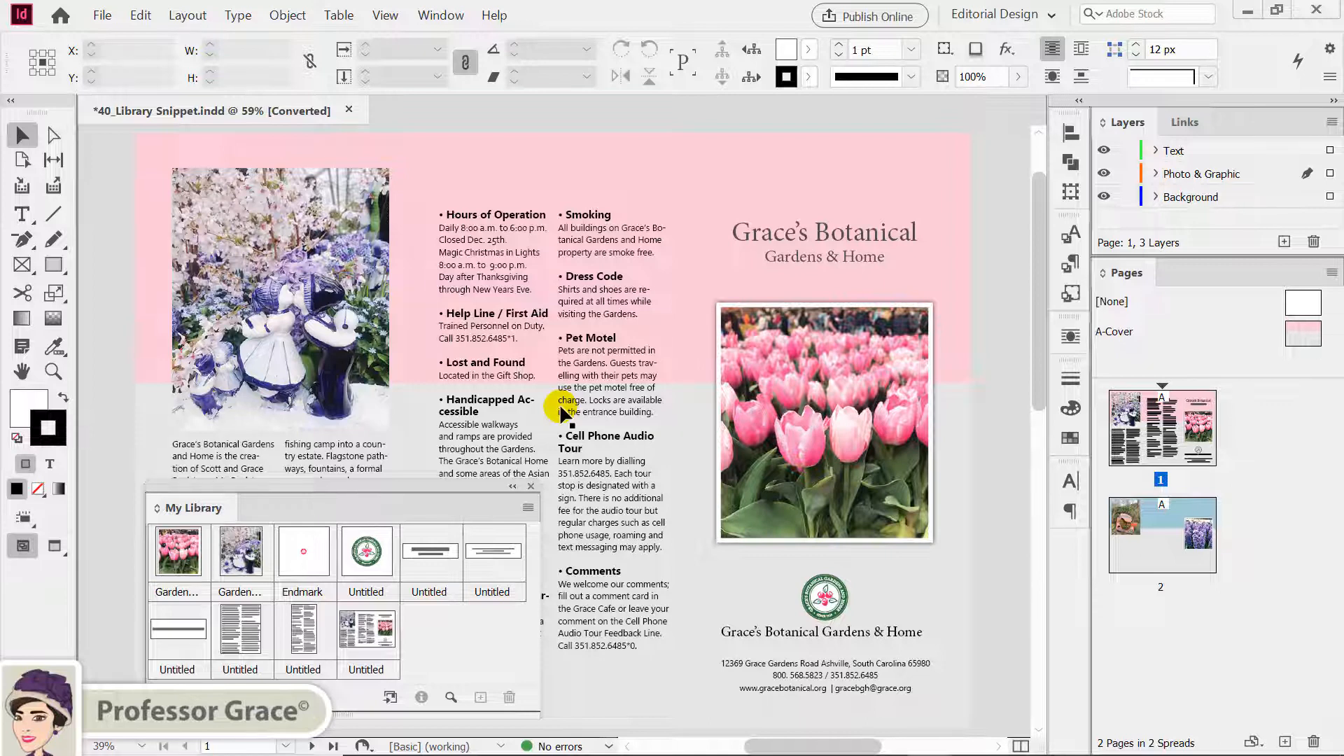
click(1165, 546)
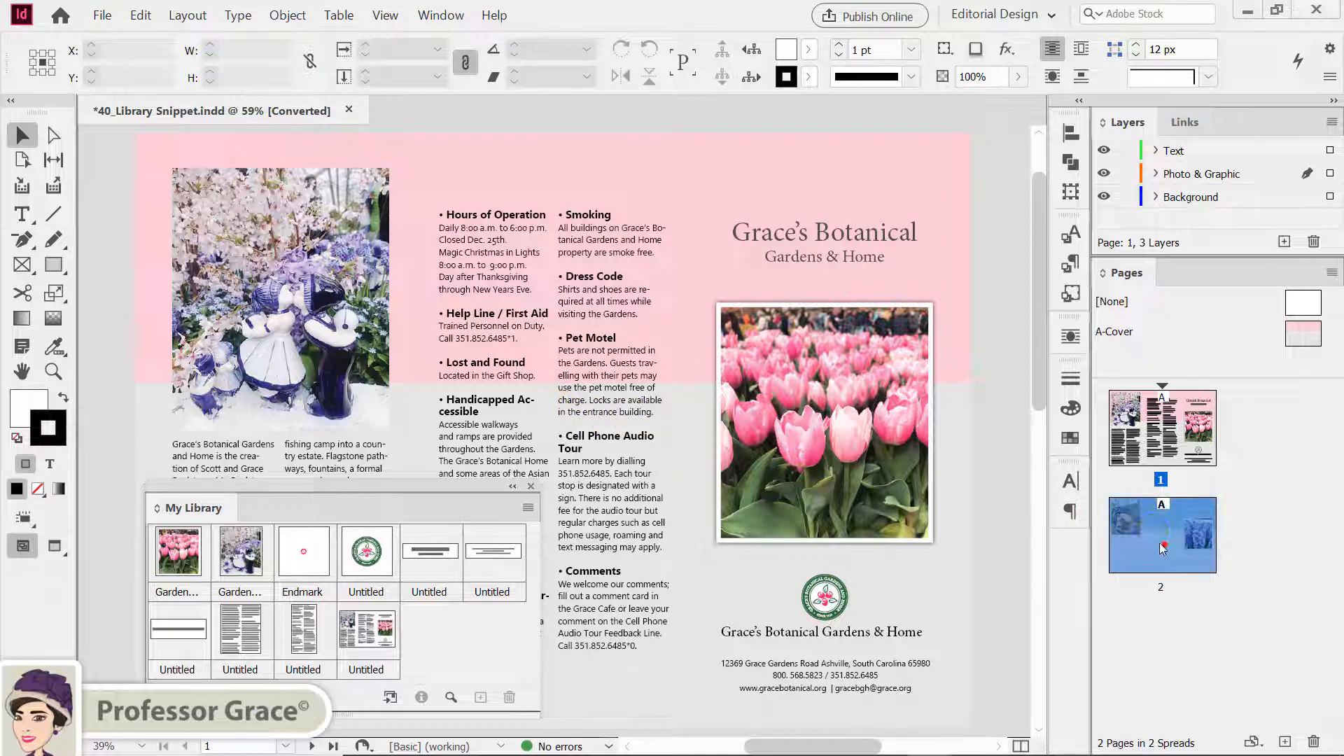
double_click(1169, 543)
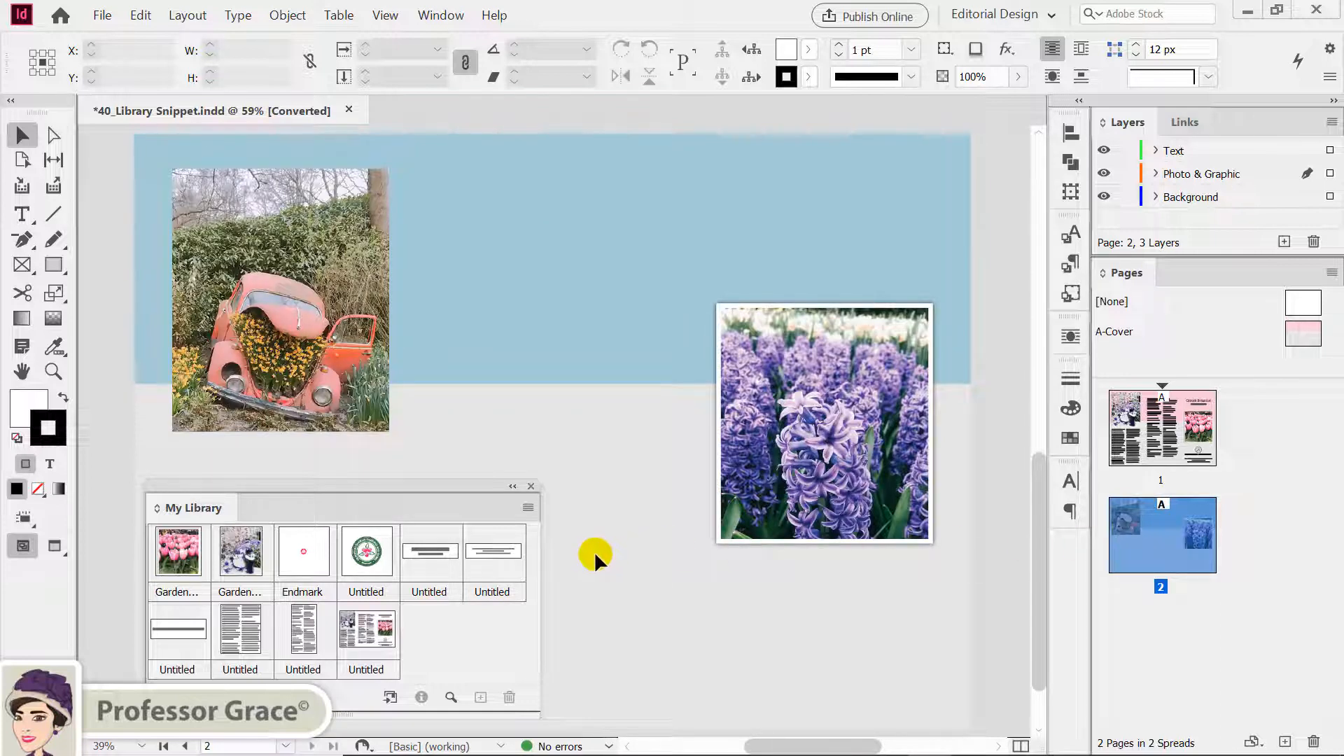
Place the seven consecutive library items from Endmark through the two-column text frame onto page 2.
key(shift)
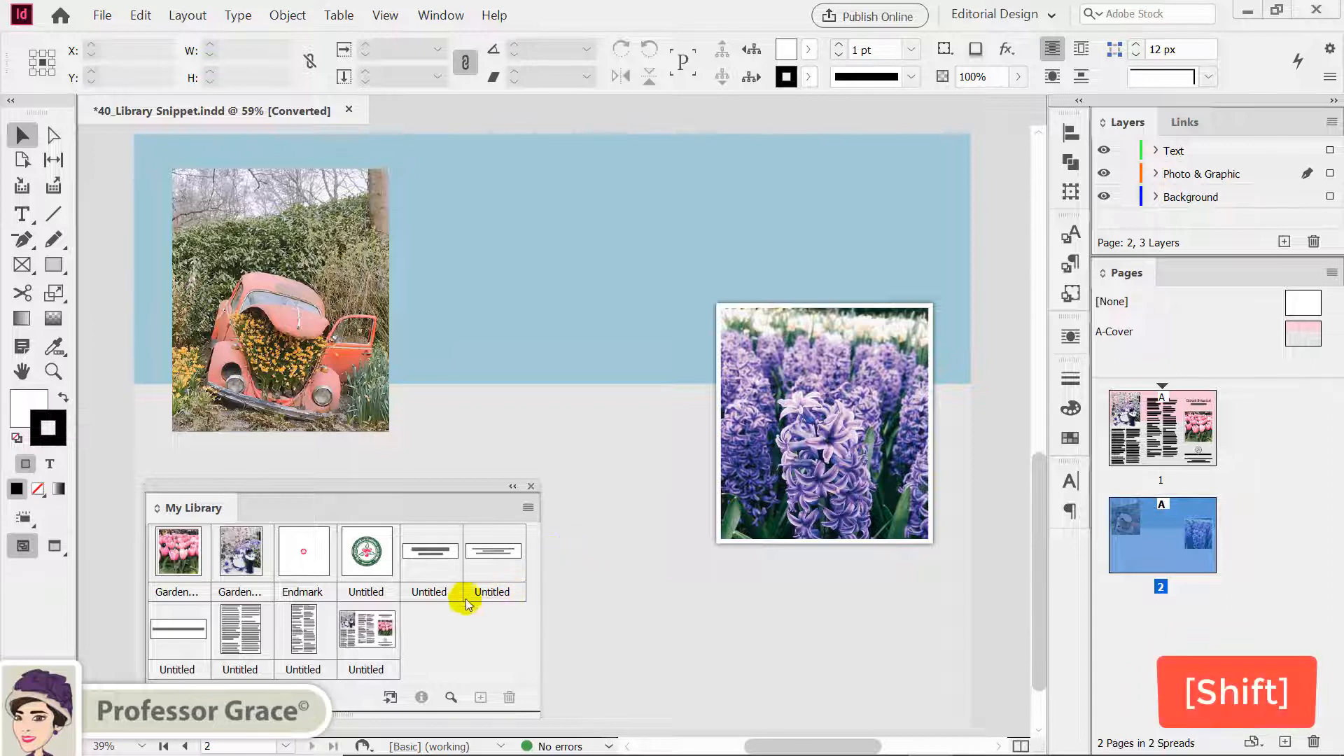
click(317, 565)
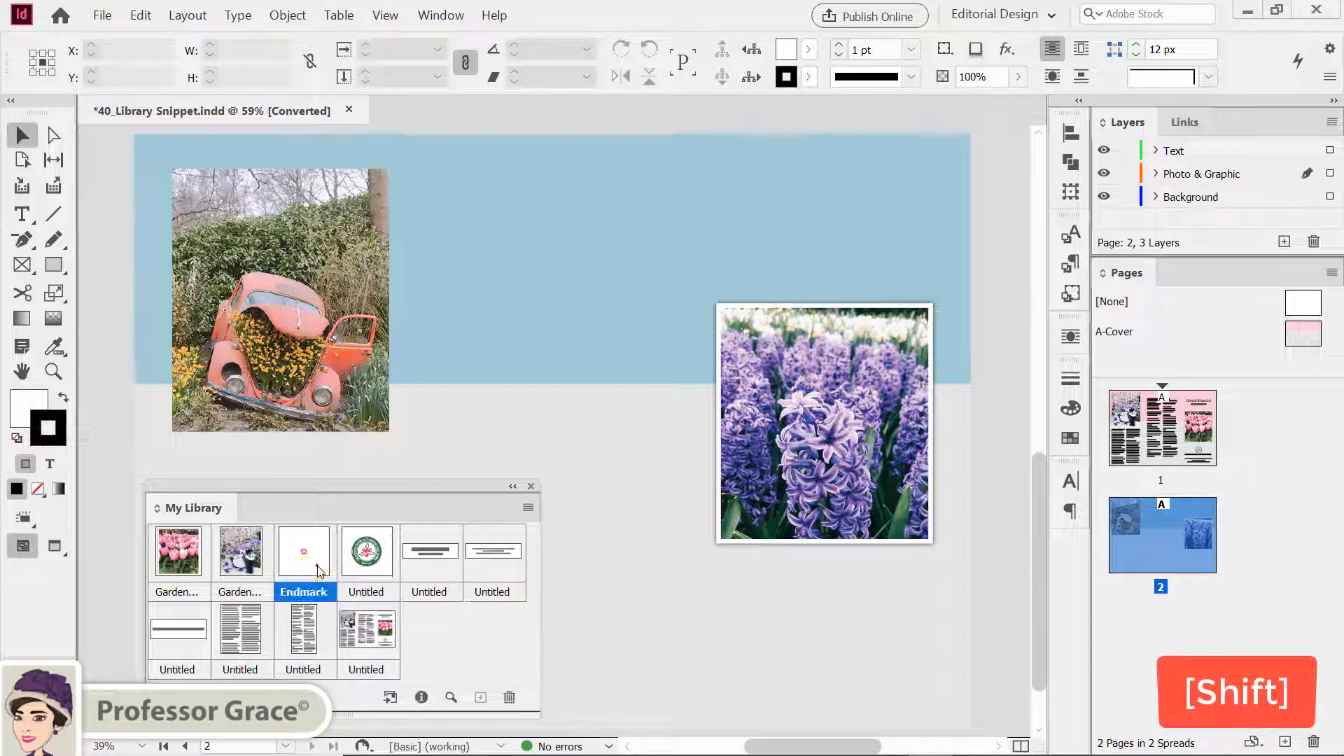
shift+click(312, 637)
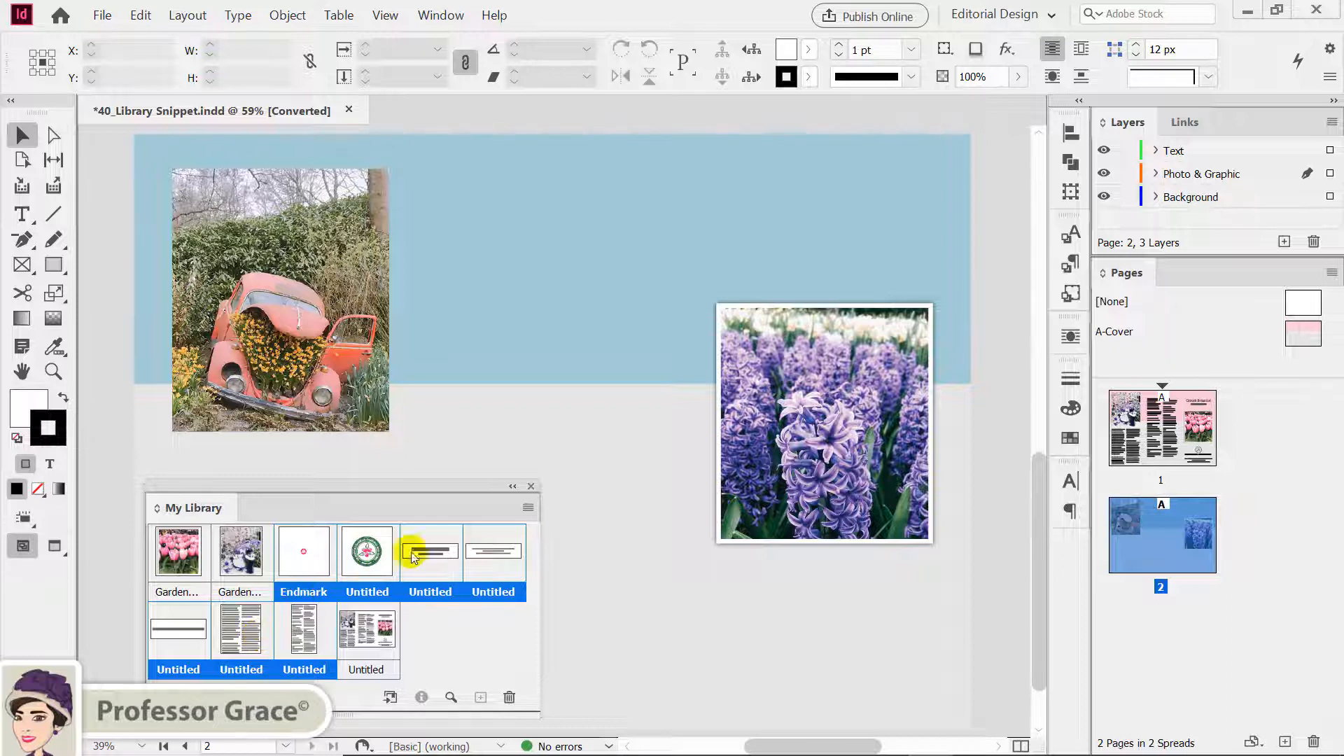
click(528, 507)
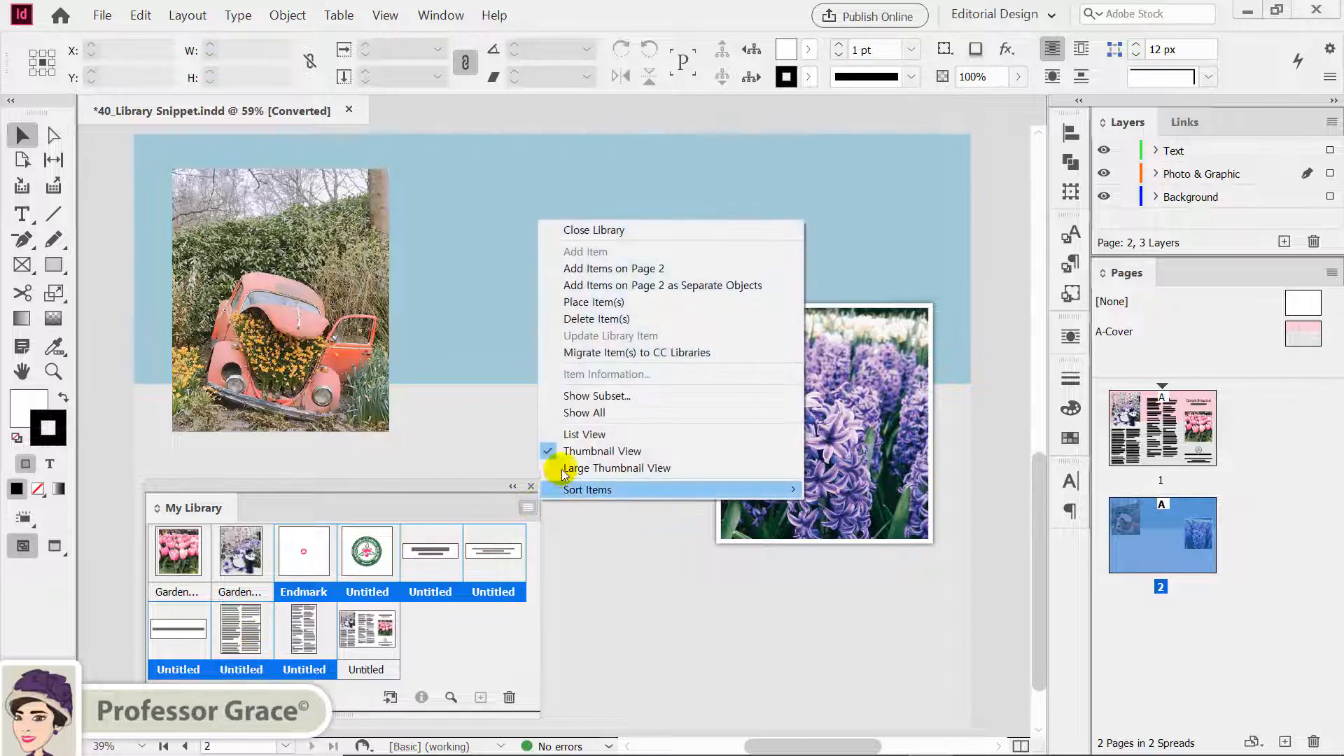
click(625, 301)
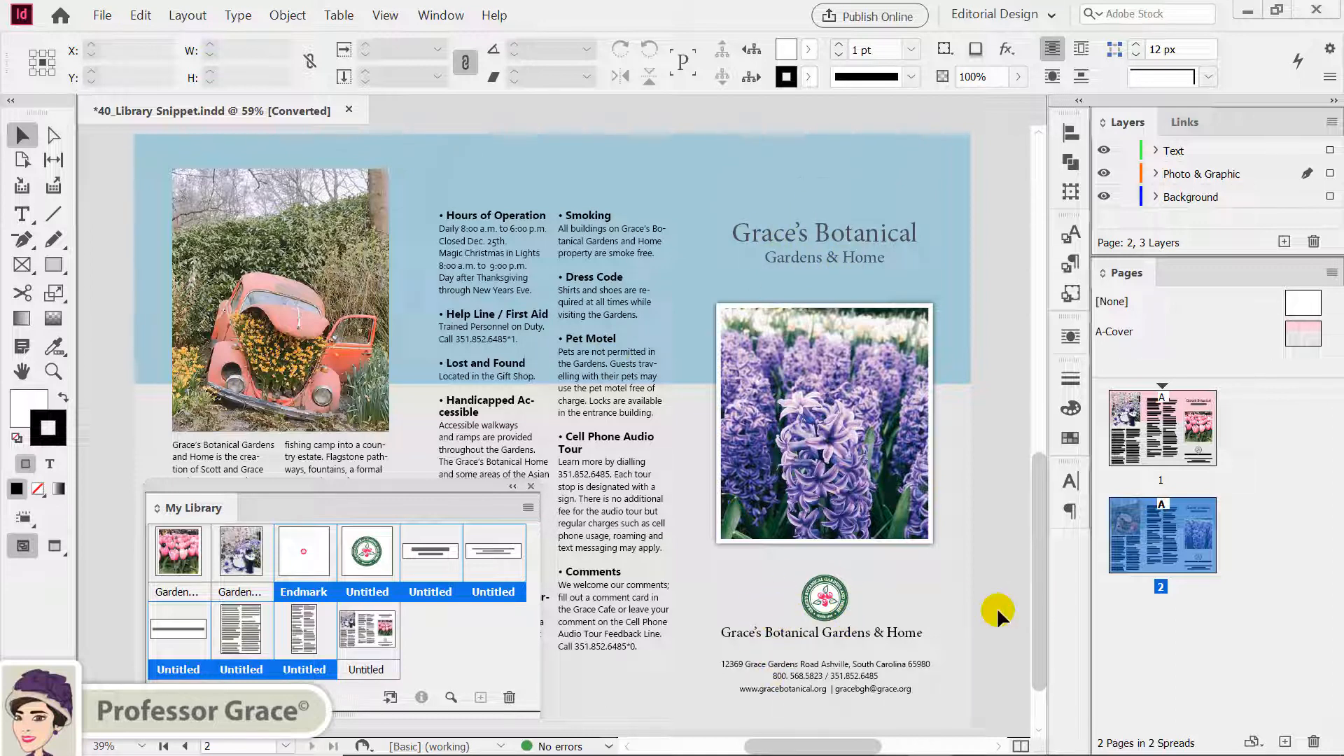
Select the hyacinth photo, logo, title and two-column text on page 2 in turn to check their layers, and deselect.
click(922, 533)
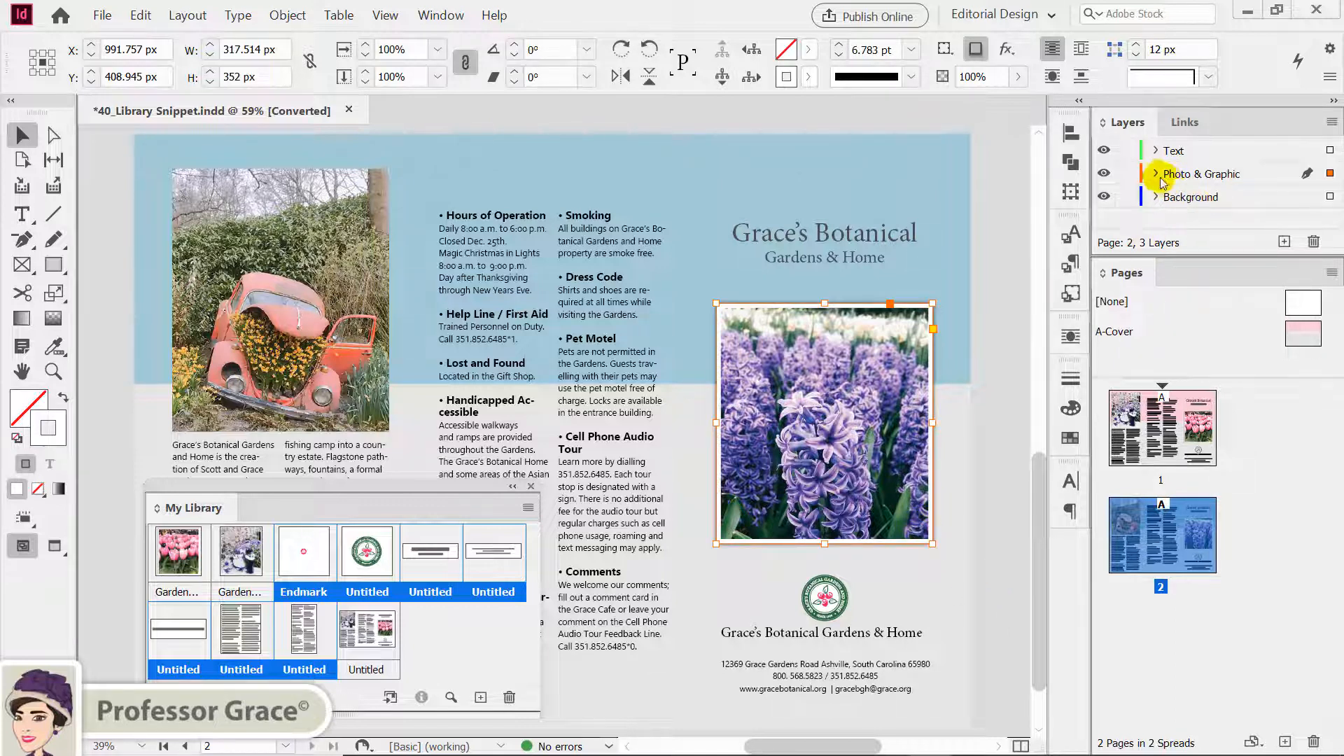
click(828, 604)
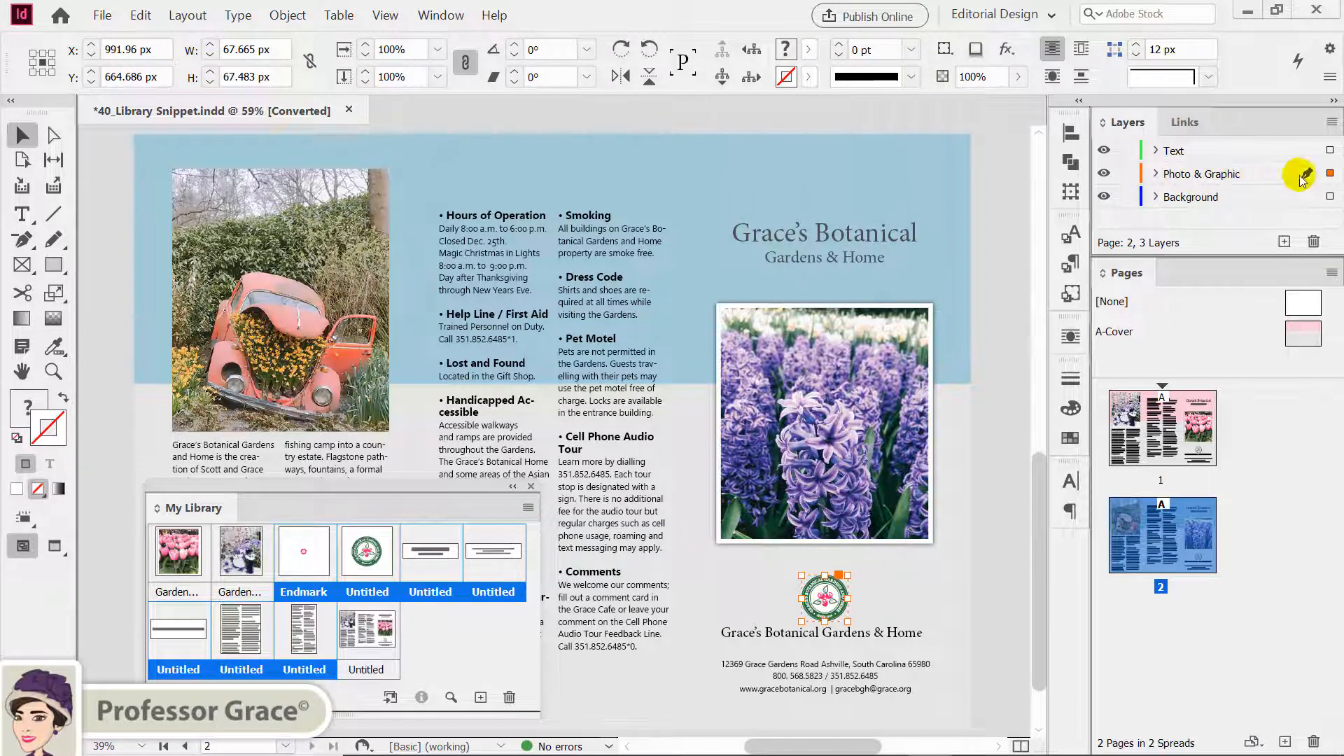
click(845, 243)
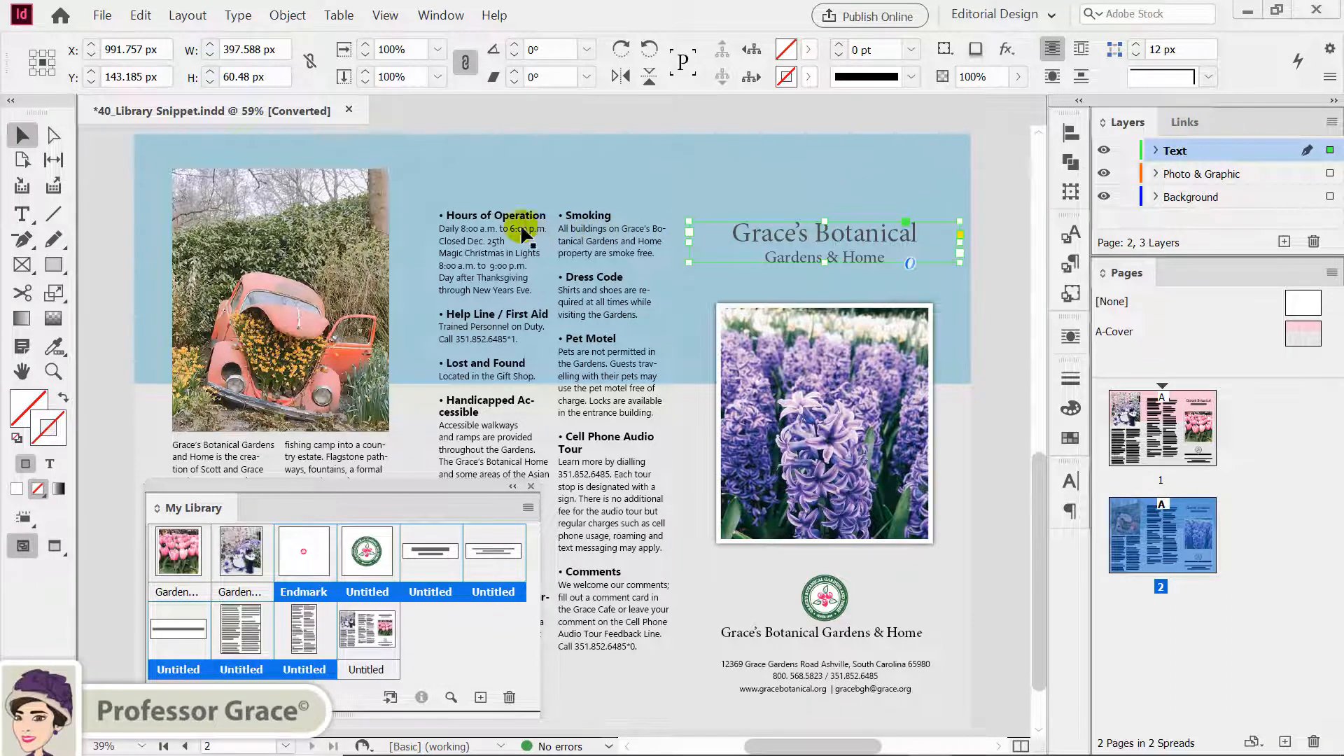
click(490, 218)
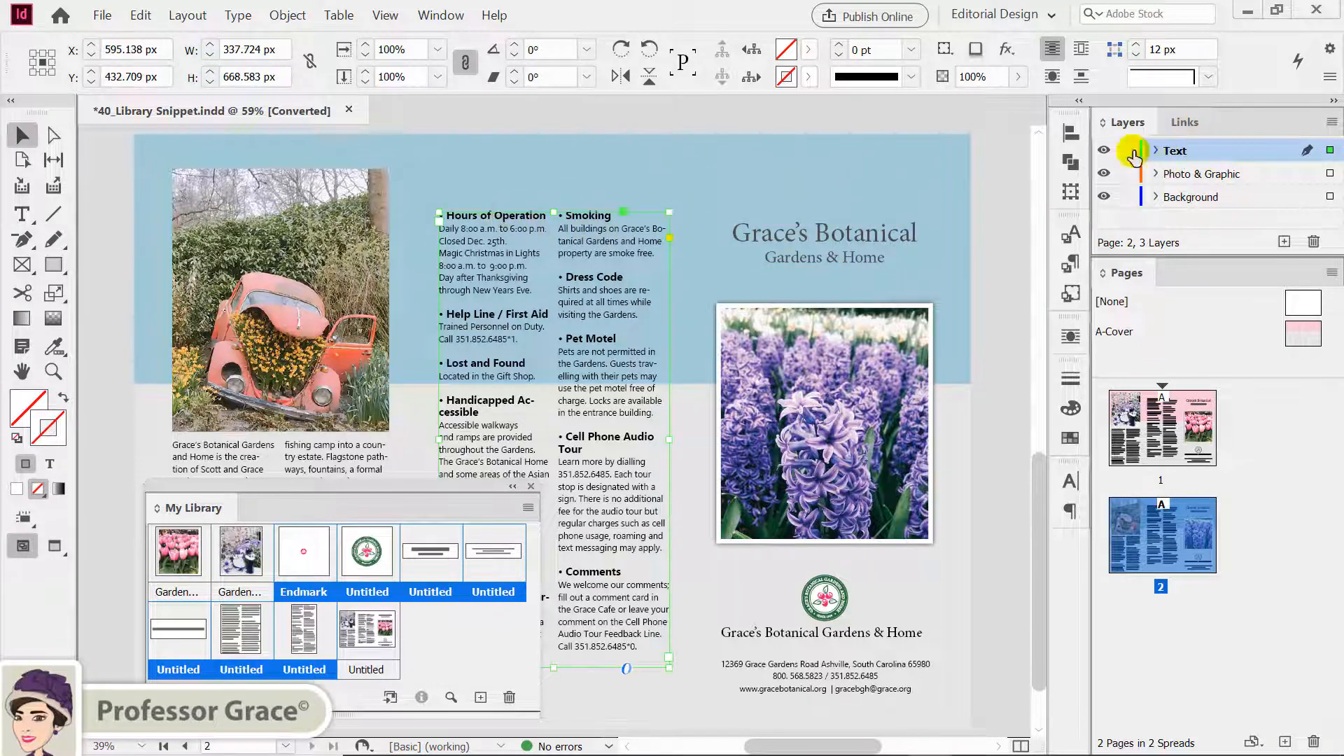
click(979, 398)
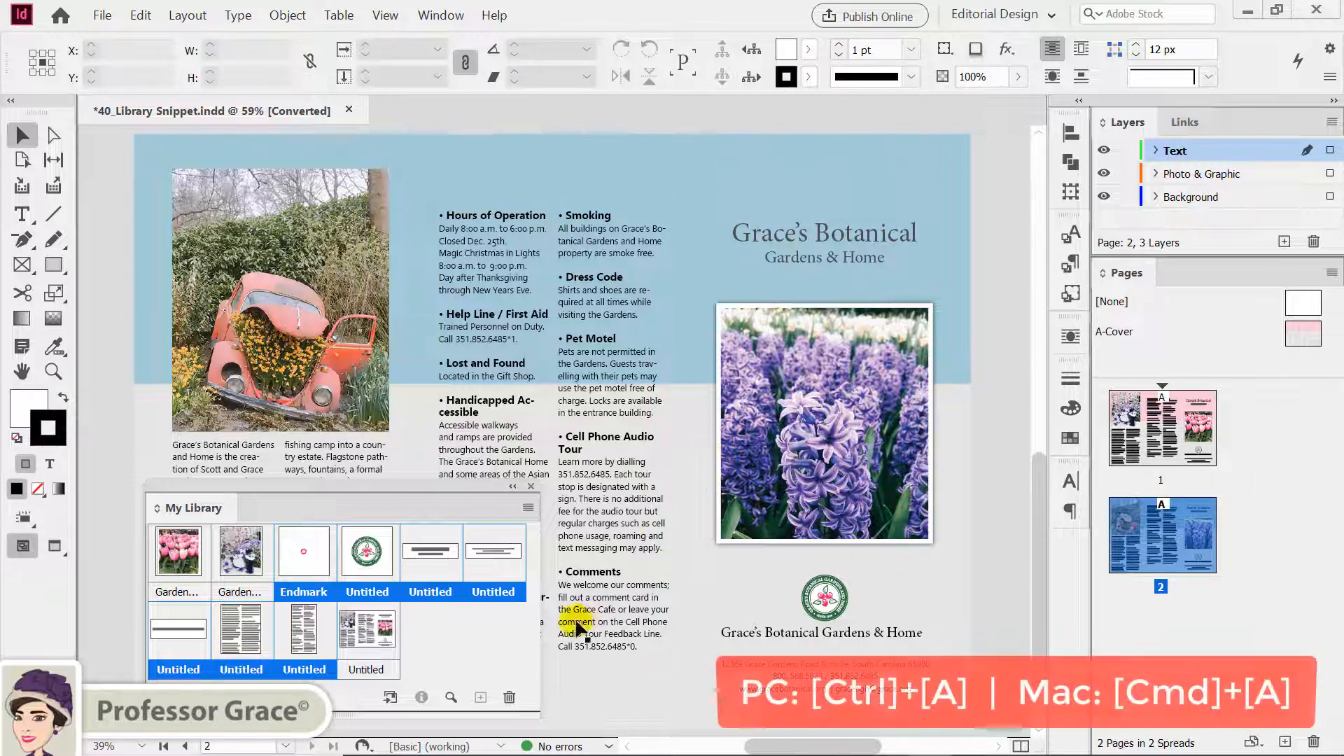
Clear the library selection and delete all the photos, graphics and text from page 2.
click(507, 631)
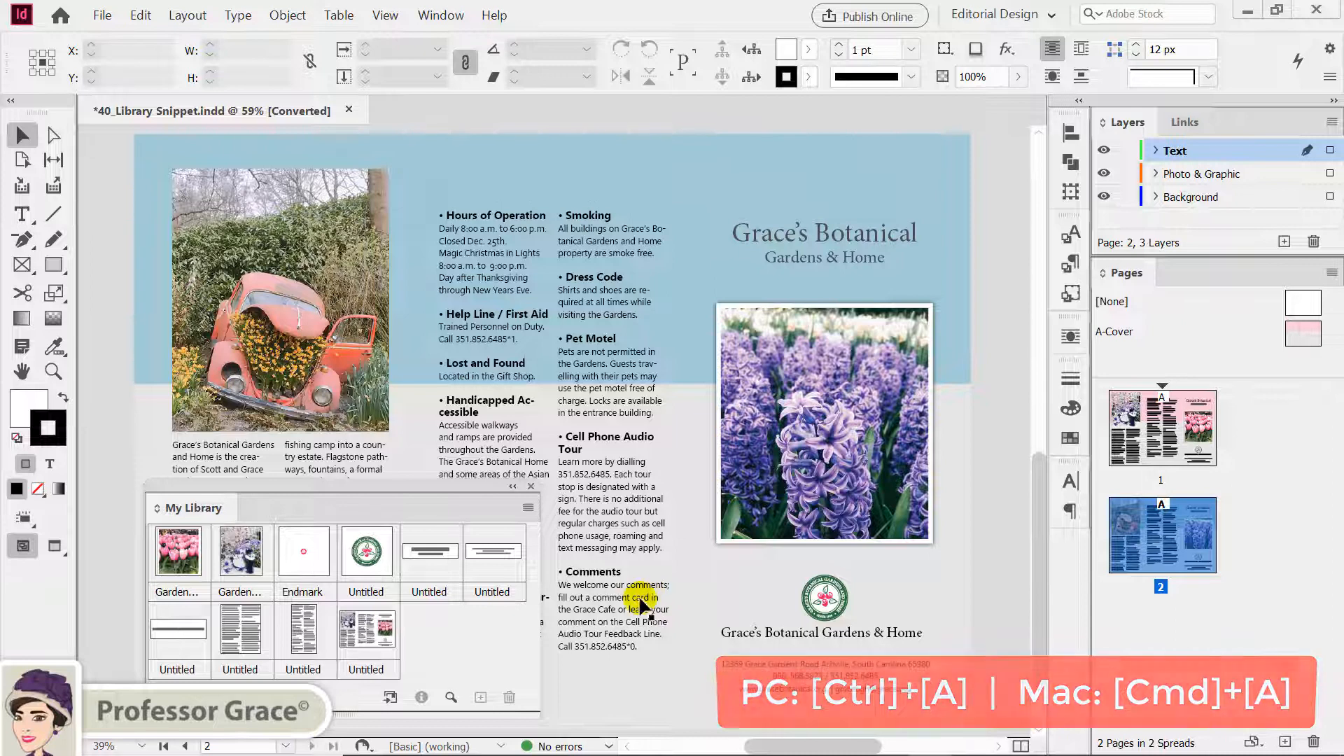
click(992, 516)
key(ctrl+a)
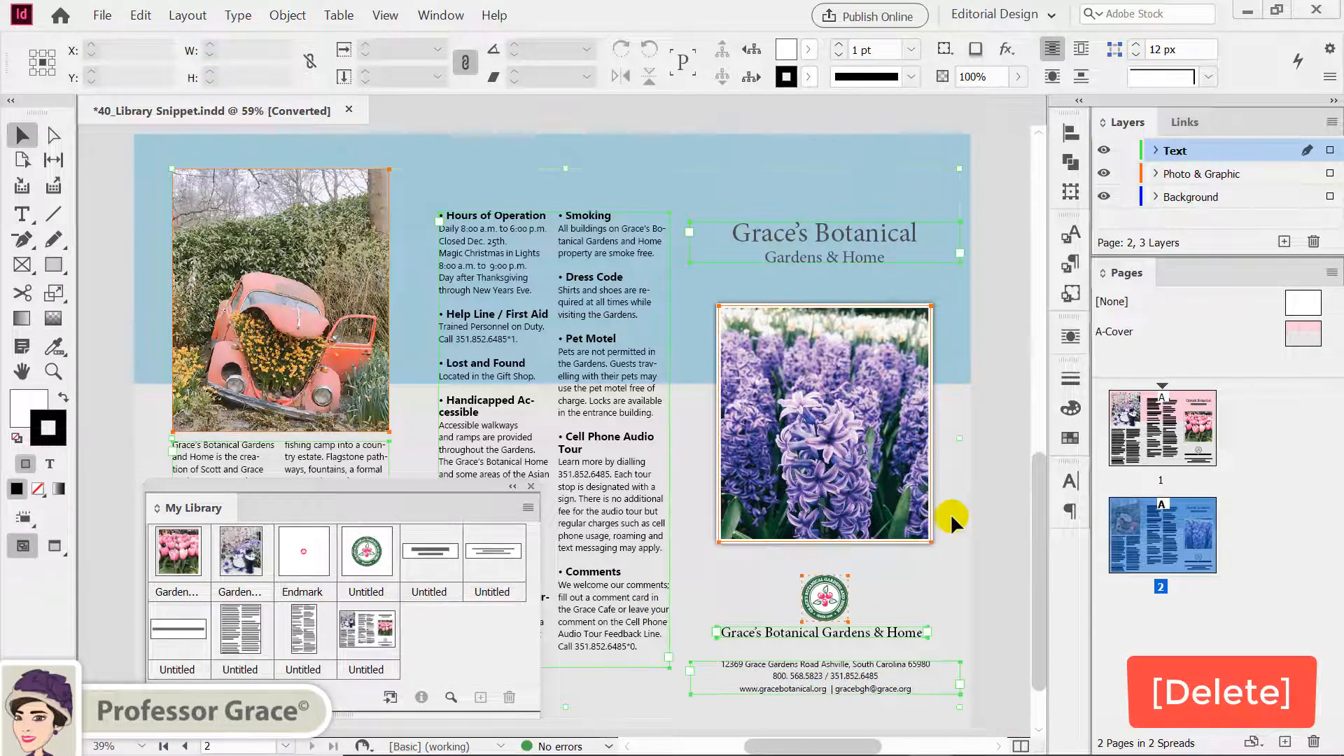
key(Delete)
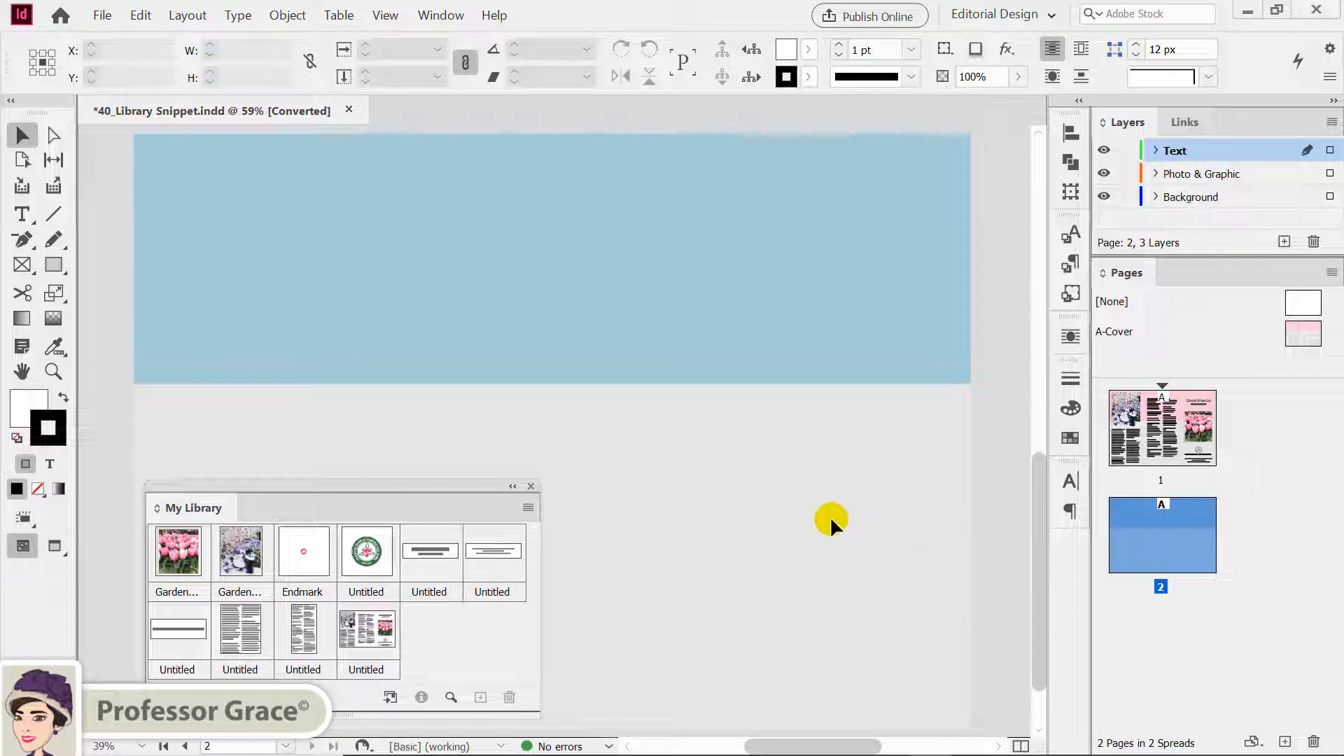
Place the library item holding the complete brochure page onto the emptied page 2.
click(371, 637)
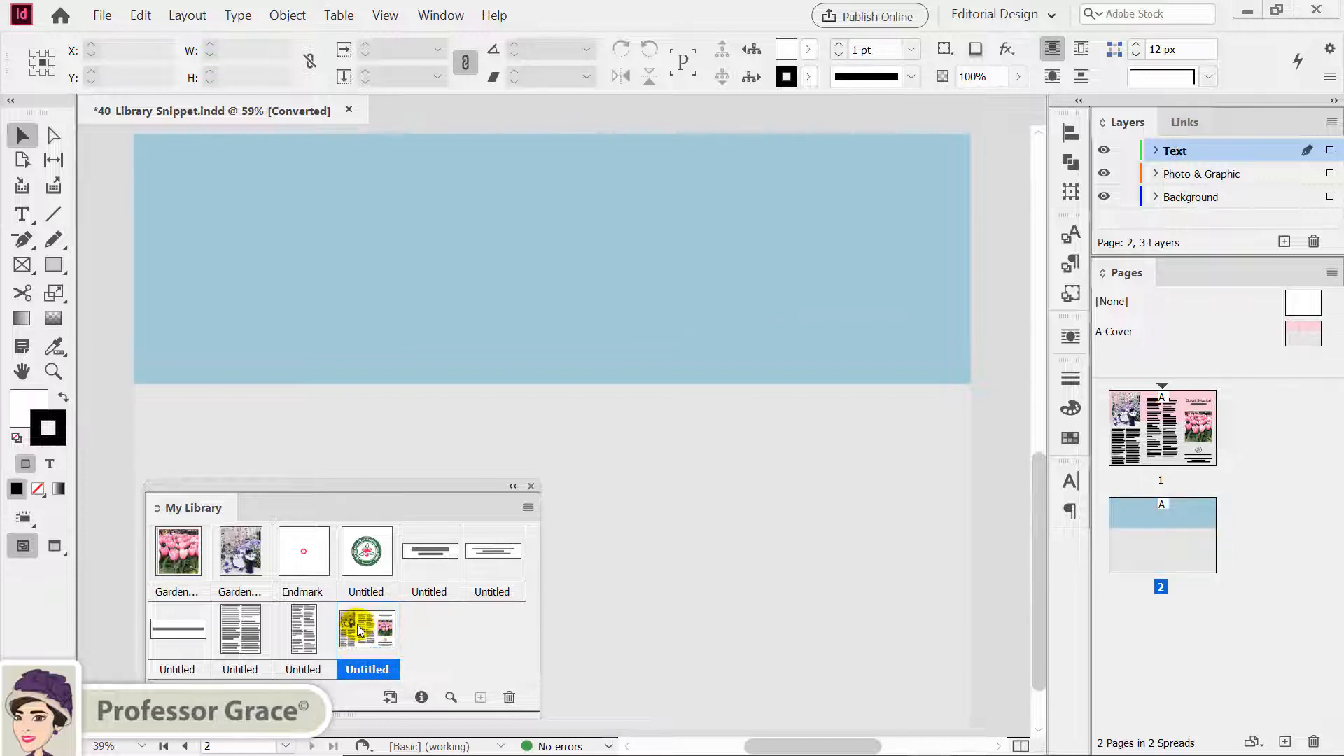
right_click(346, 621)
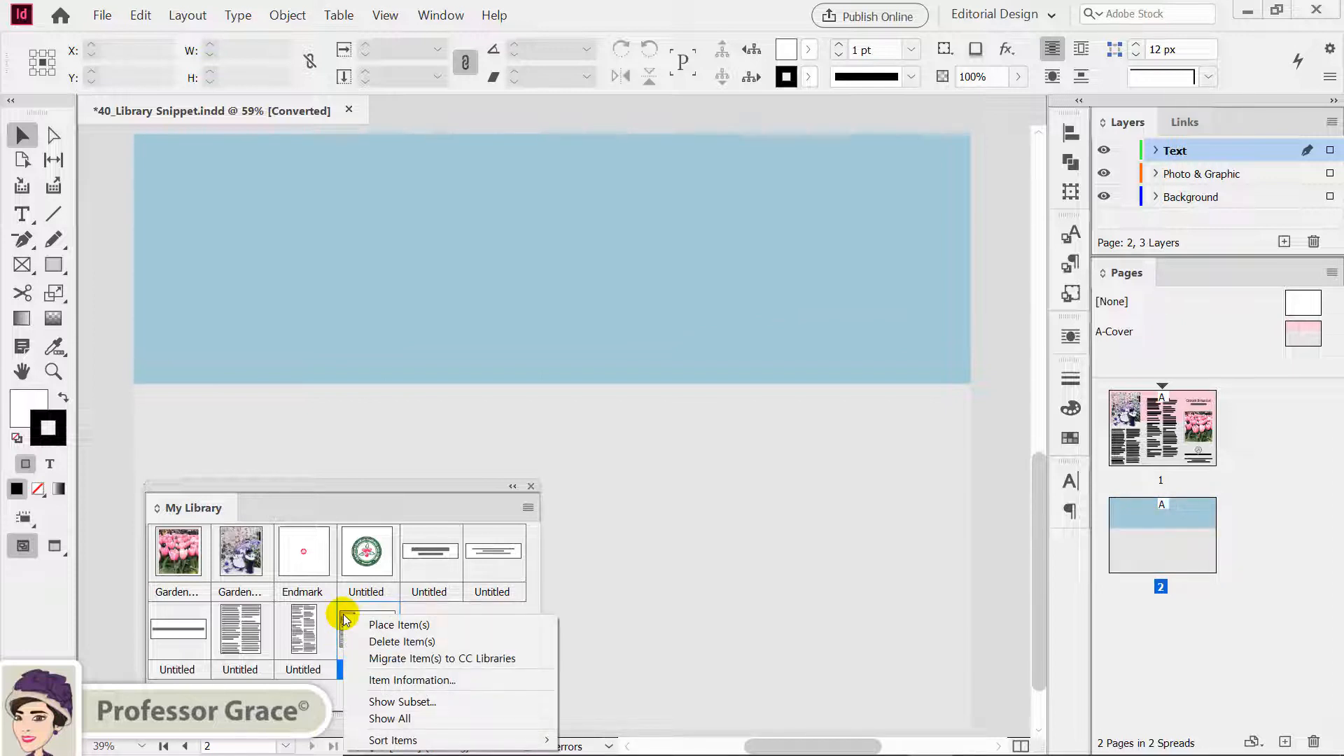
click(392, 625)
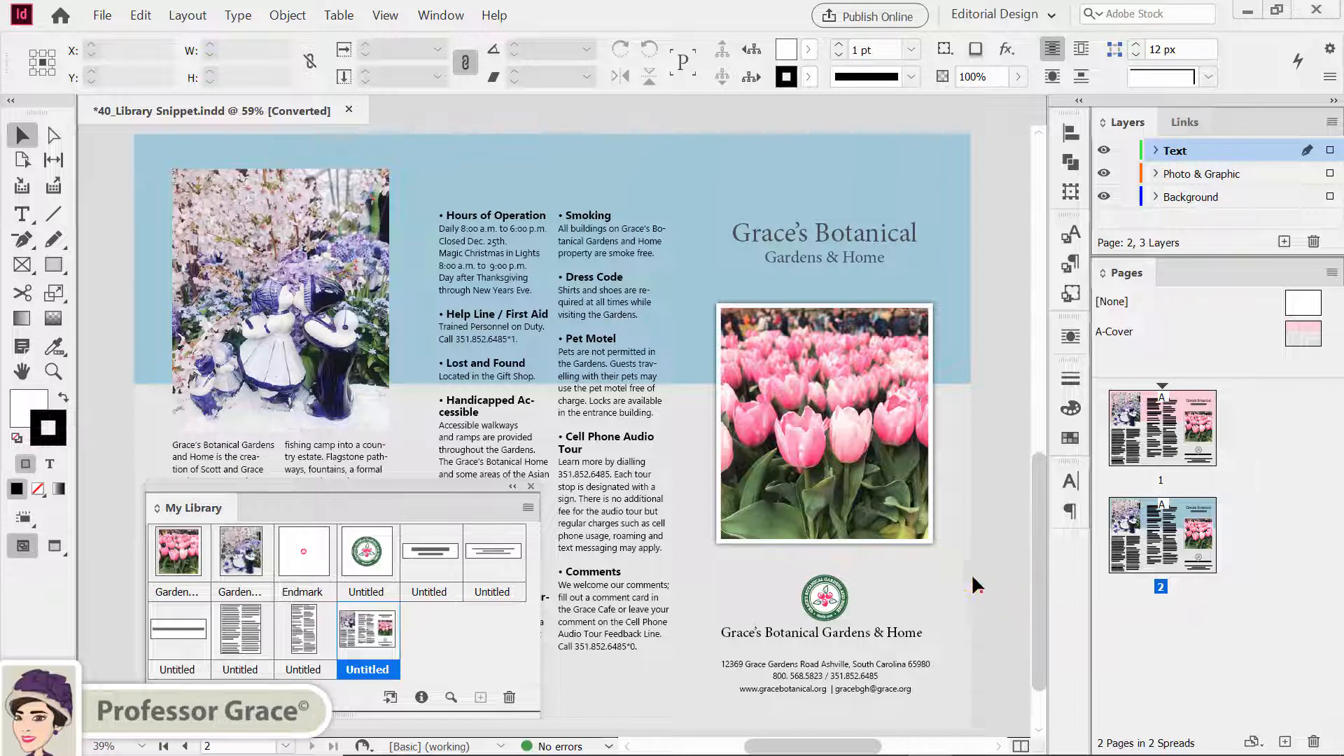
Select the placed tulip photo, two-column text, title and figurine photo to check their layers, and deselect.
click(868, 509)
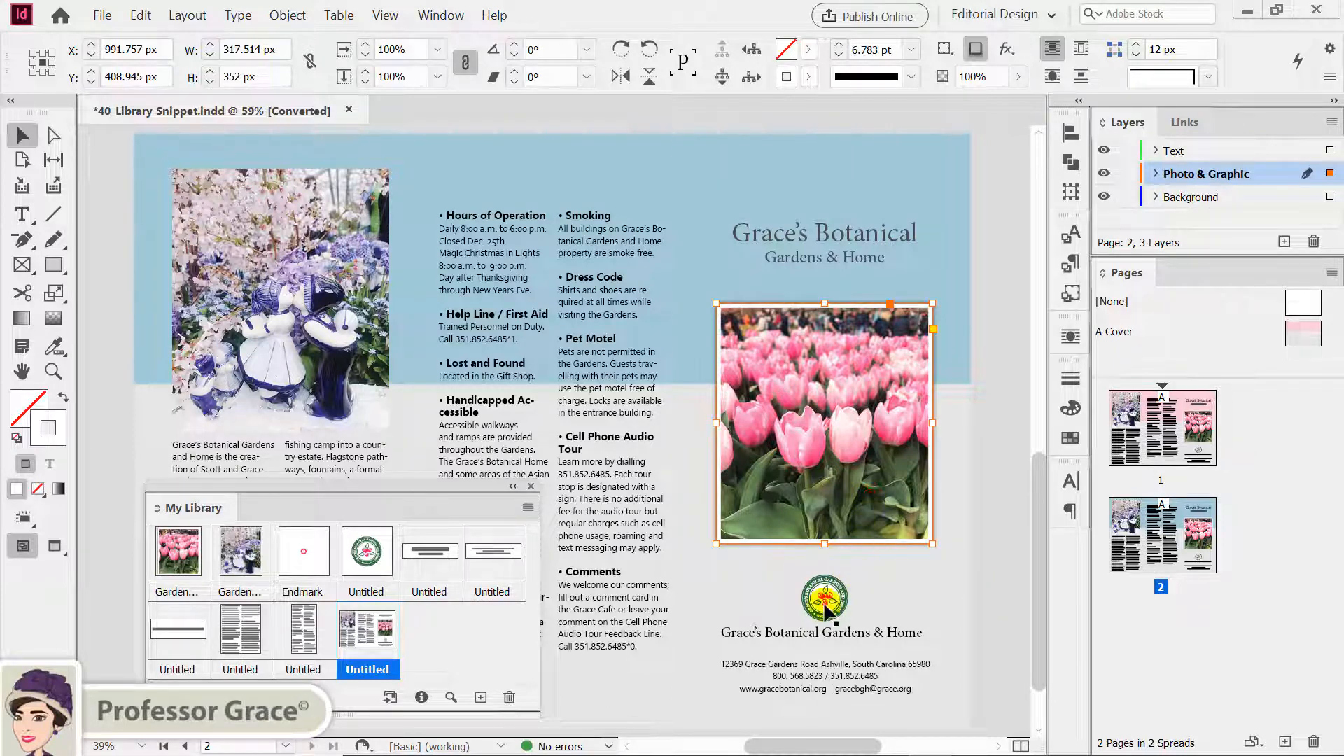
click(604, 456)
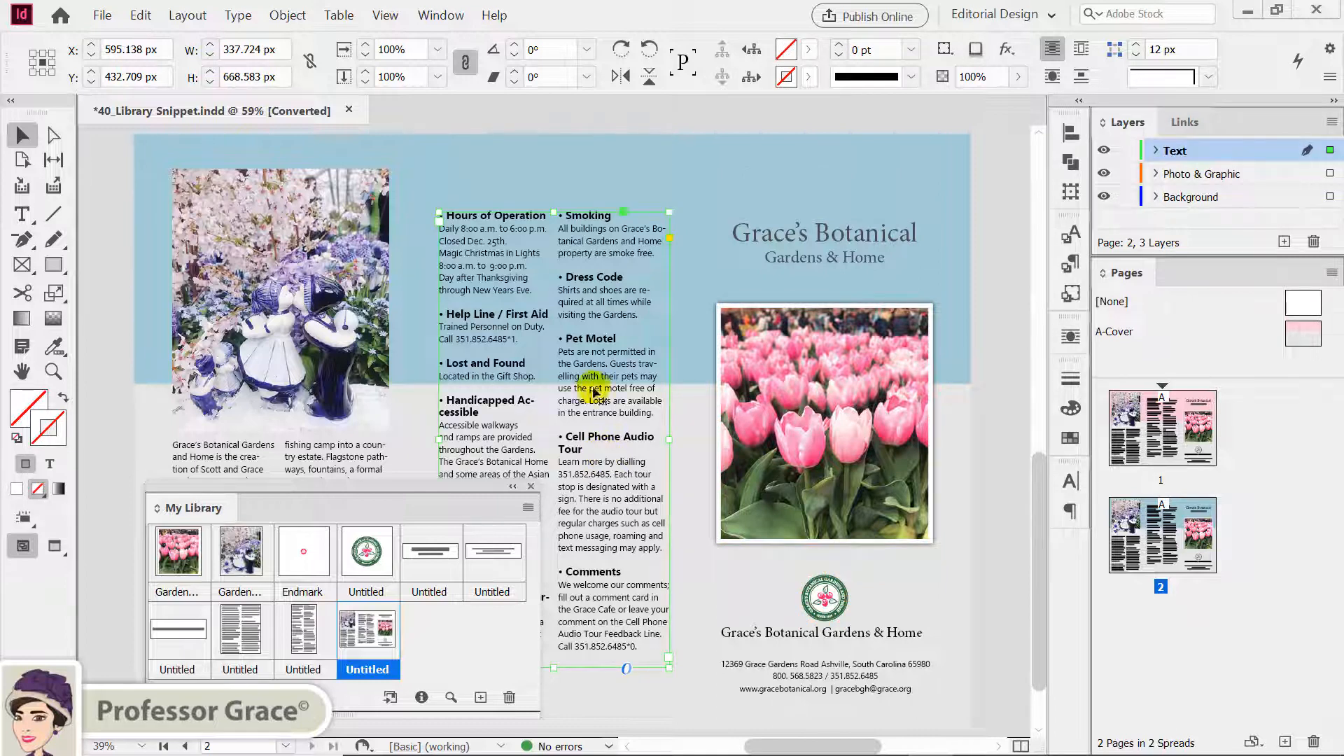
click(802, 238)
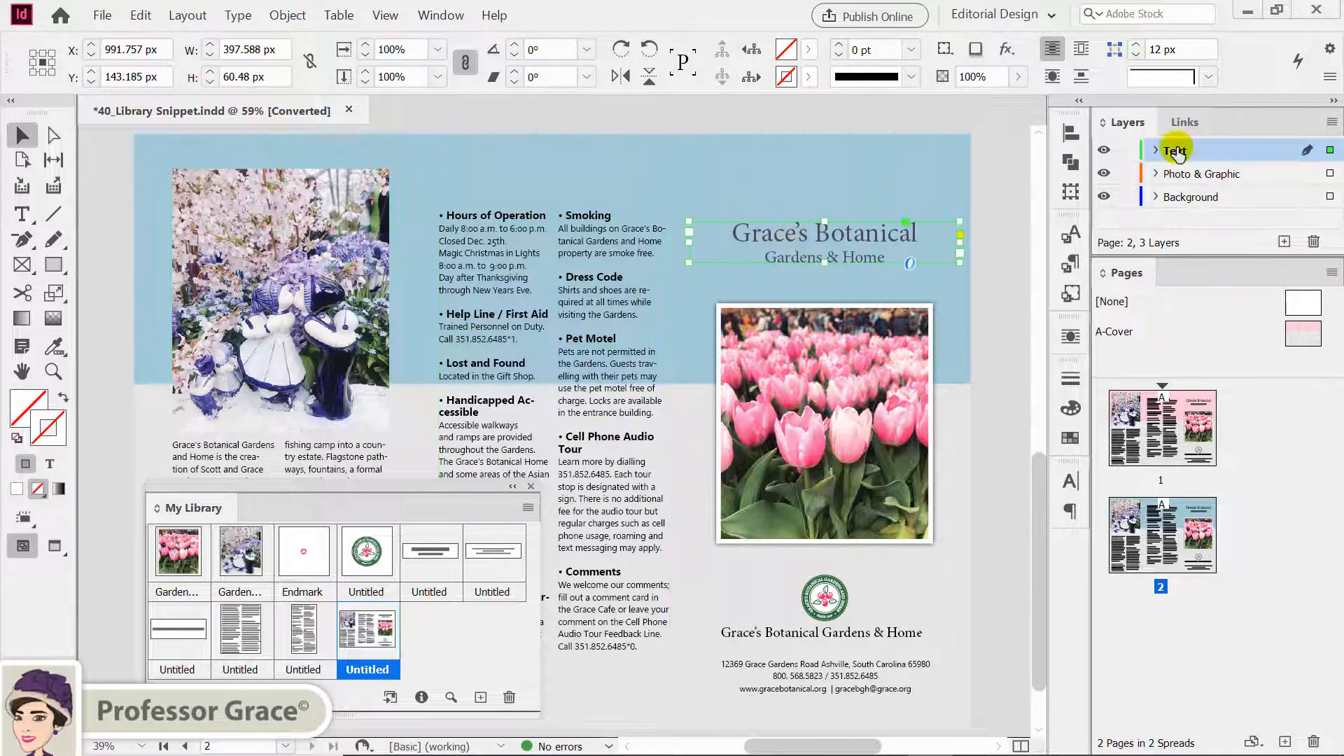
click(885, 325)
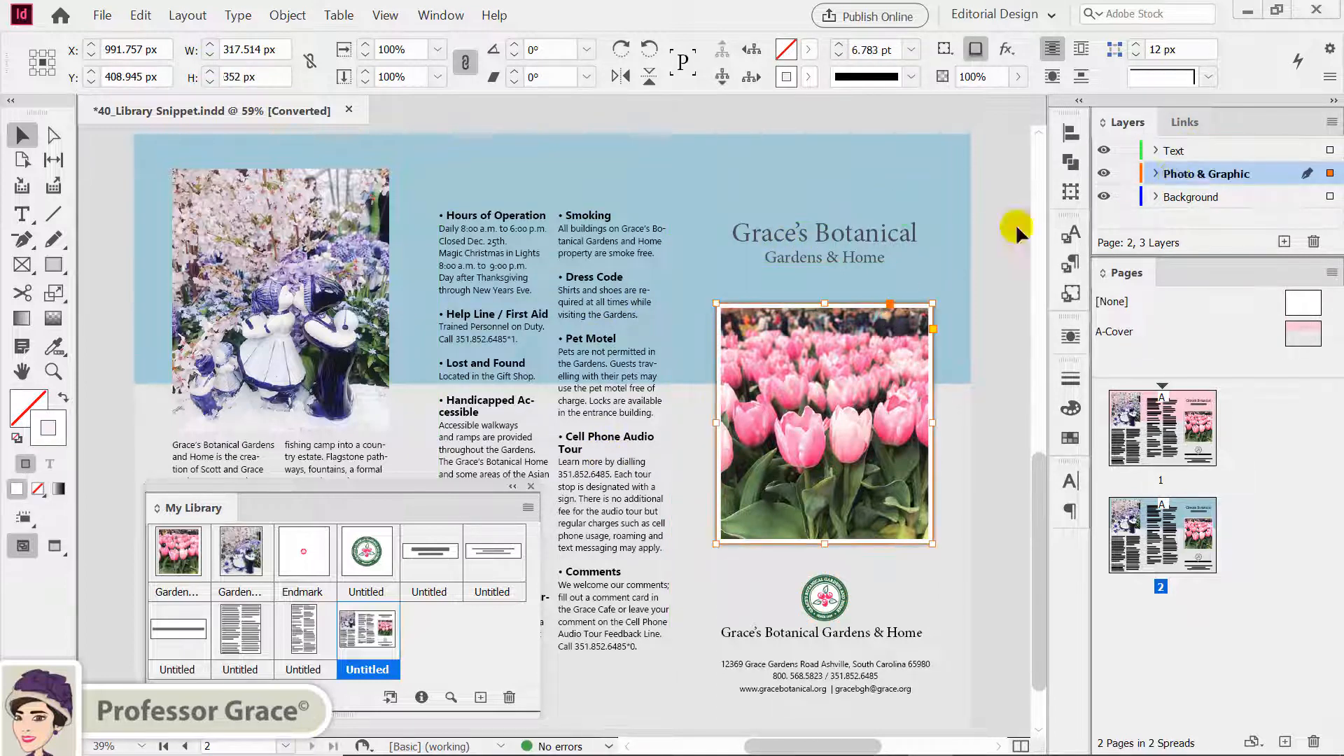
click(318, 196)
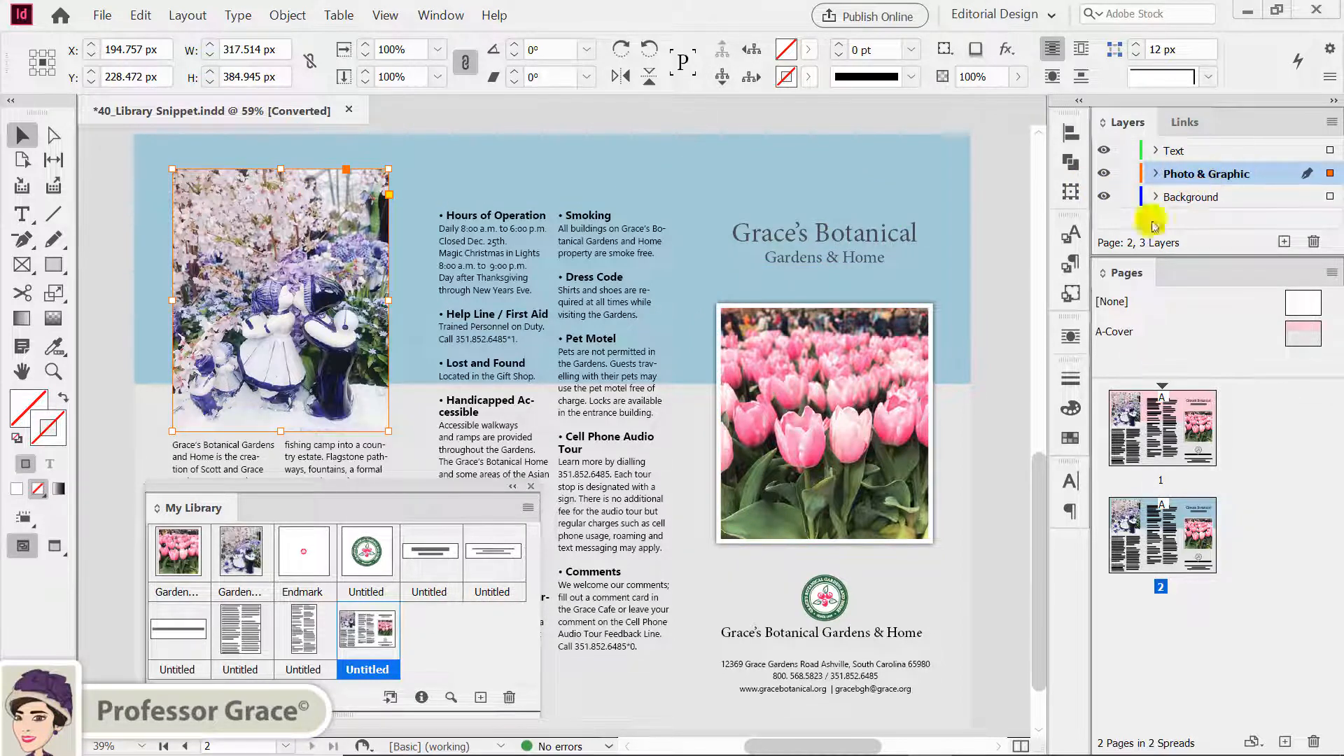
click(959, 606)
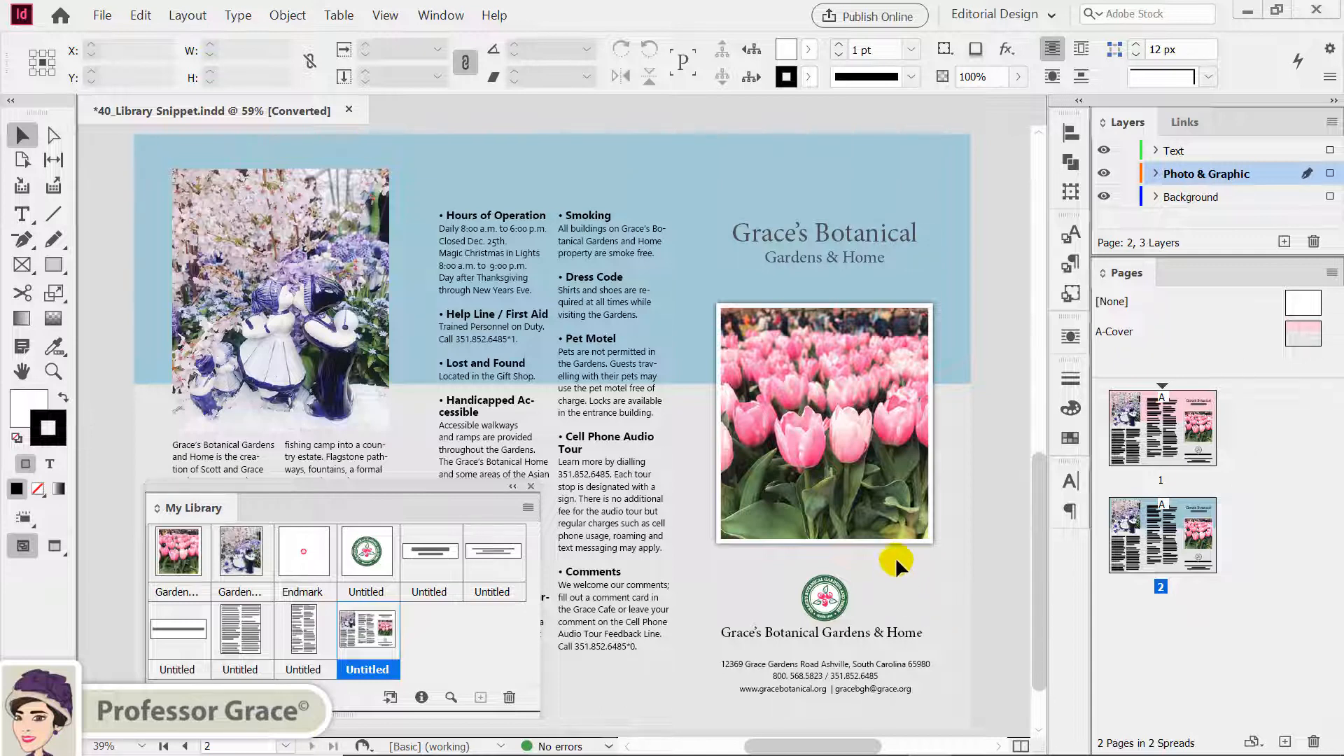
Go back to page 1 of the document.
click(1162, 437)
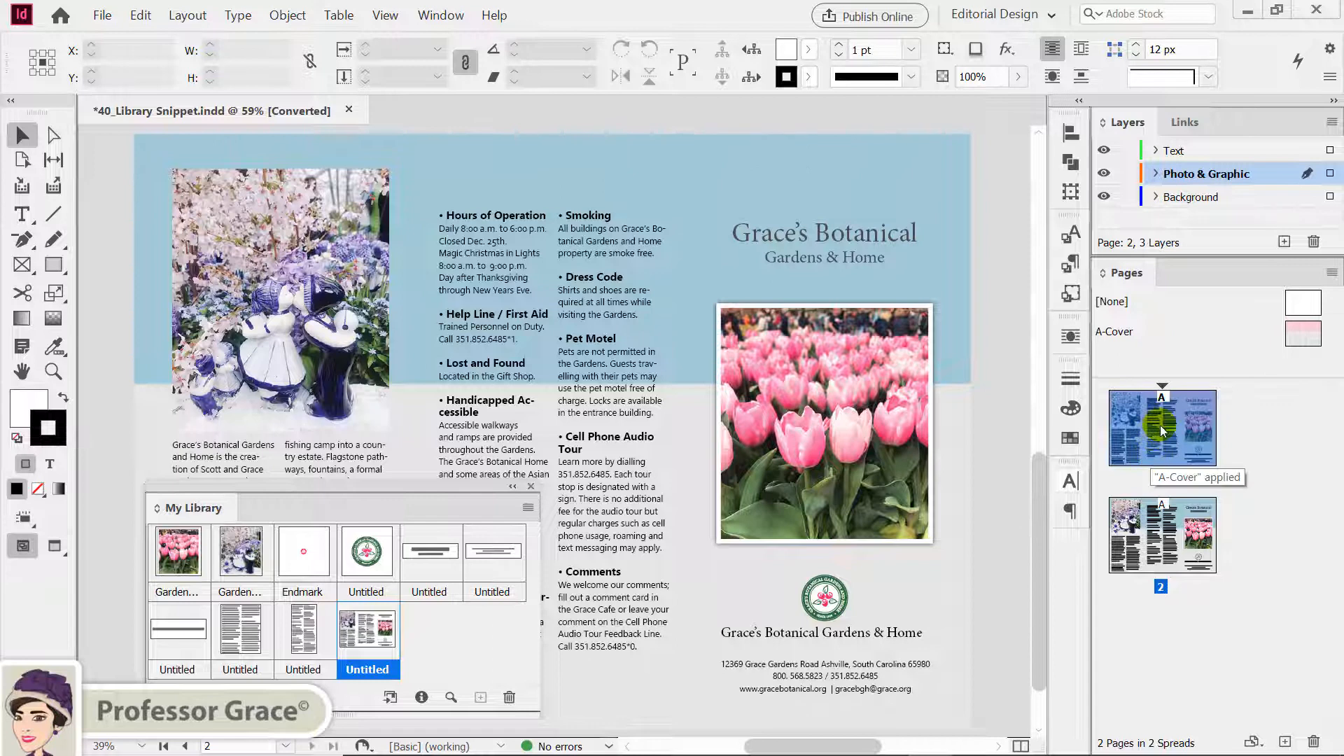
double_click(1162, 432)
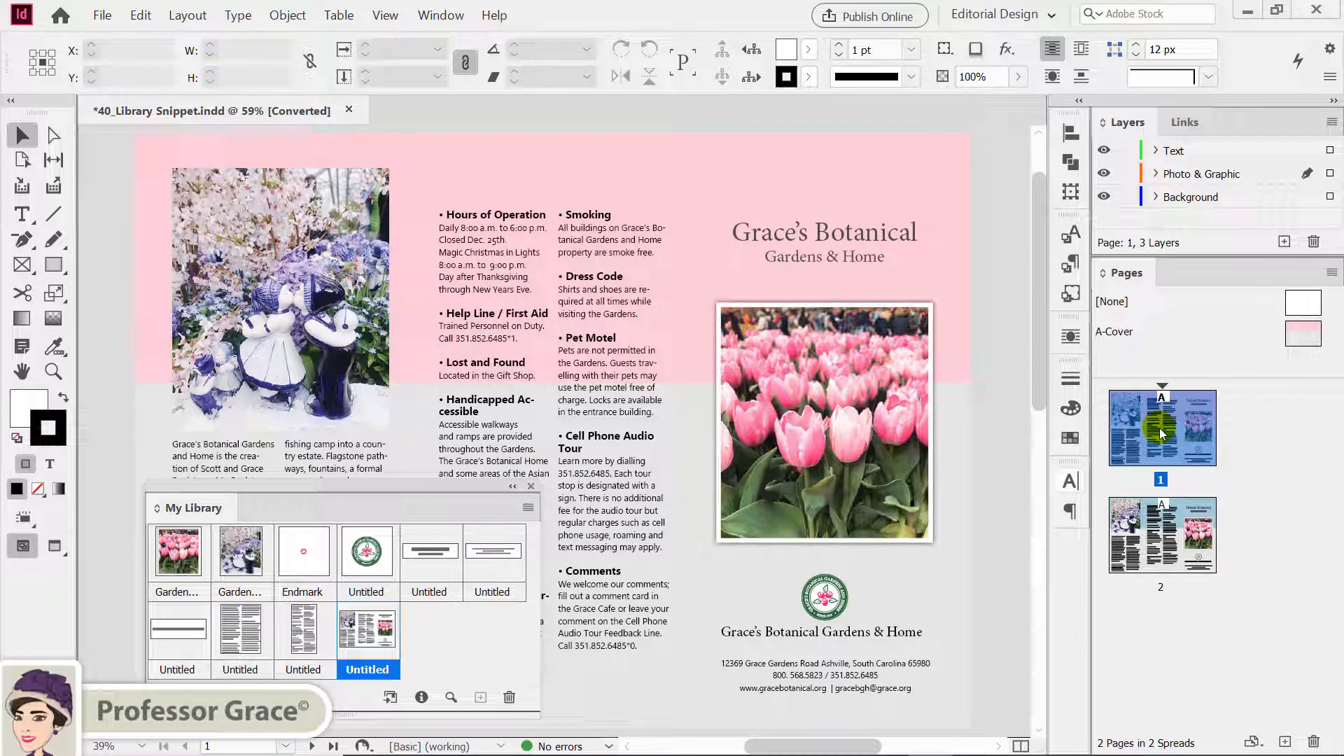
Remove the stroke from the tulip photo on page 1 and update its library item with the changed photo.
click(903, 424)
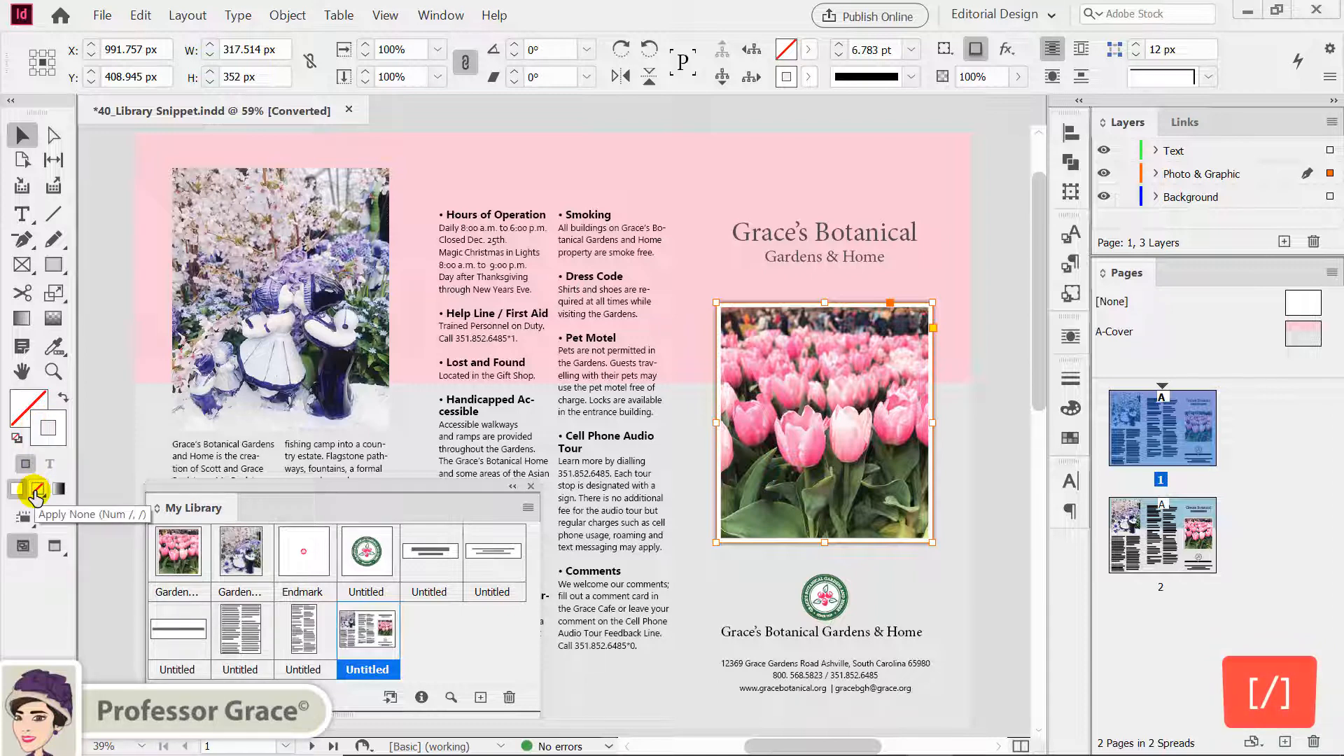
click(37, 494)
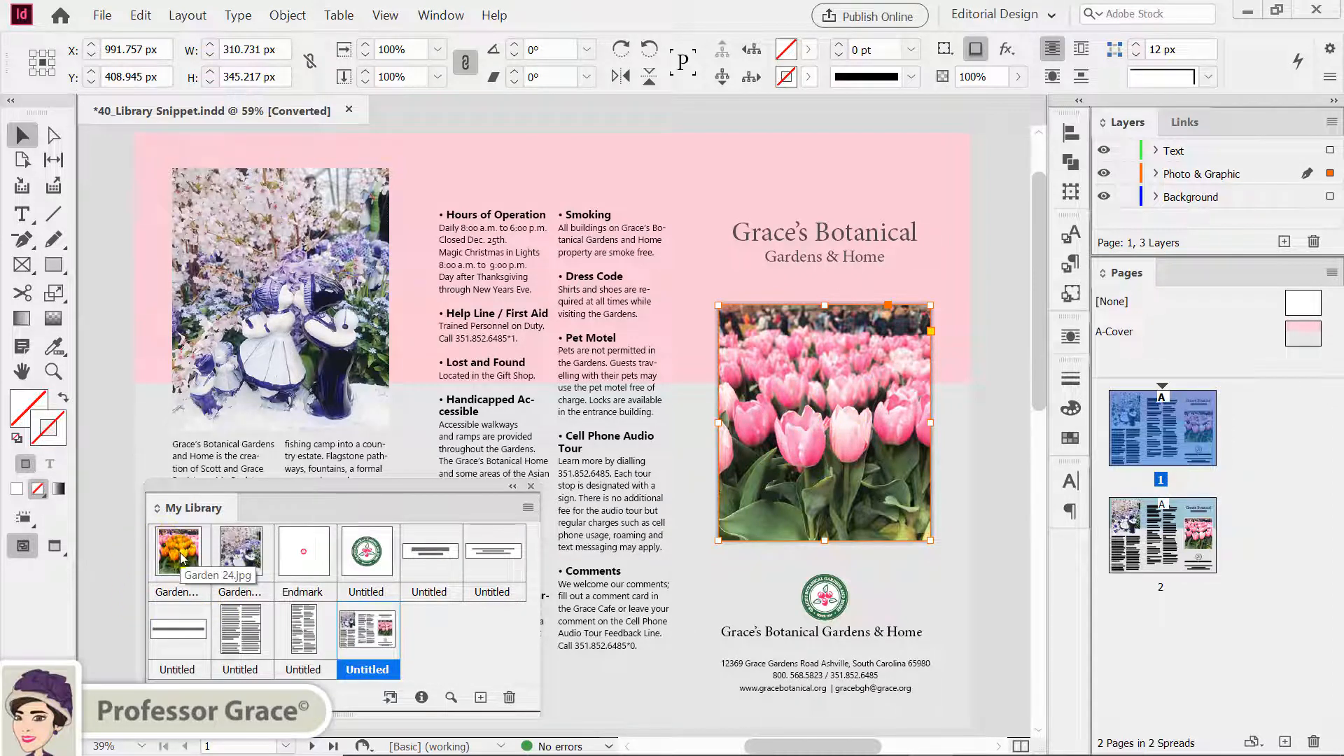
click(178, 558)
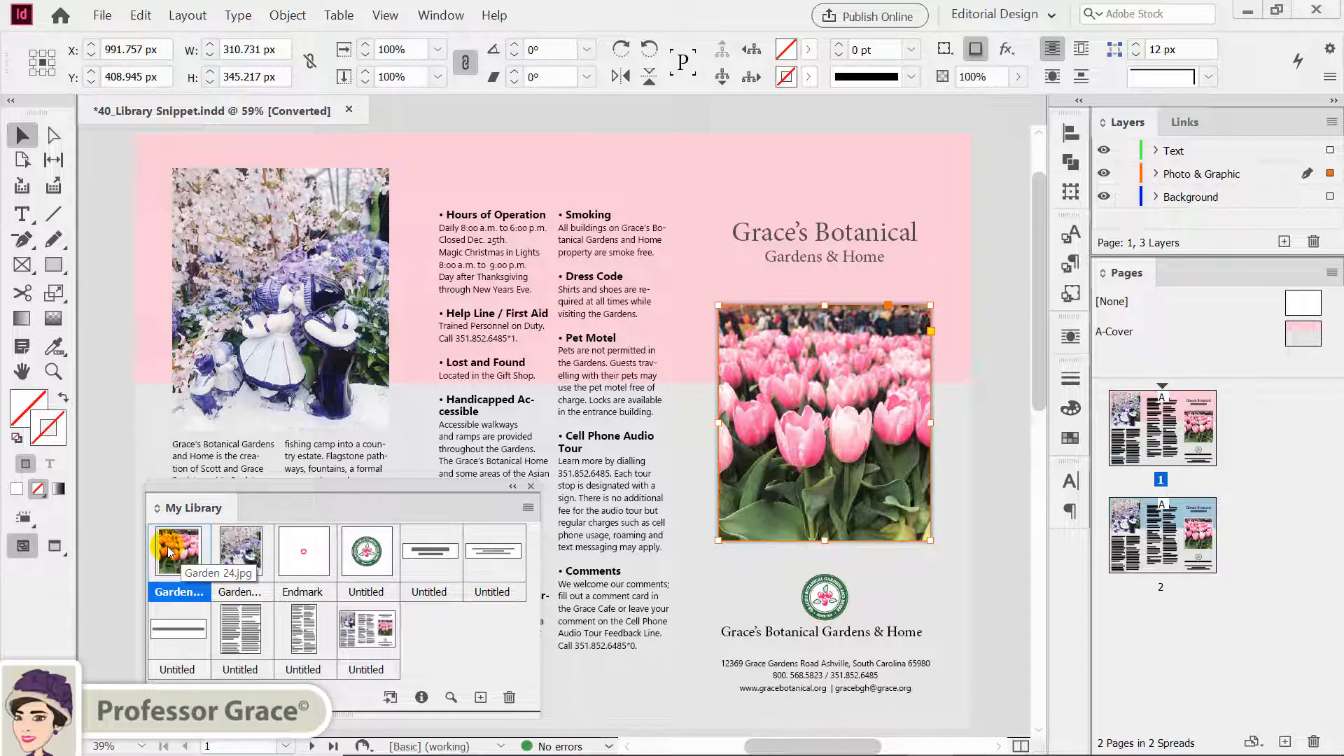
click(527, 507)
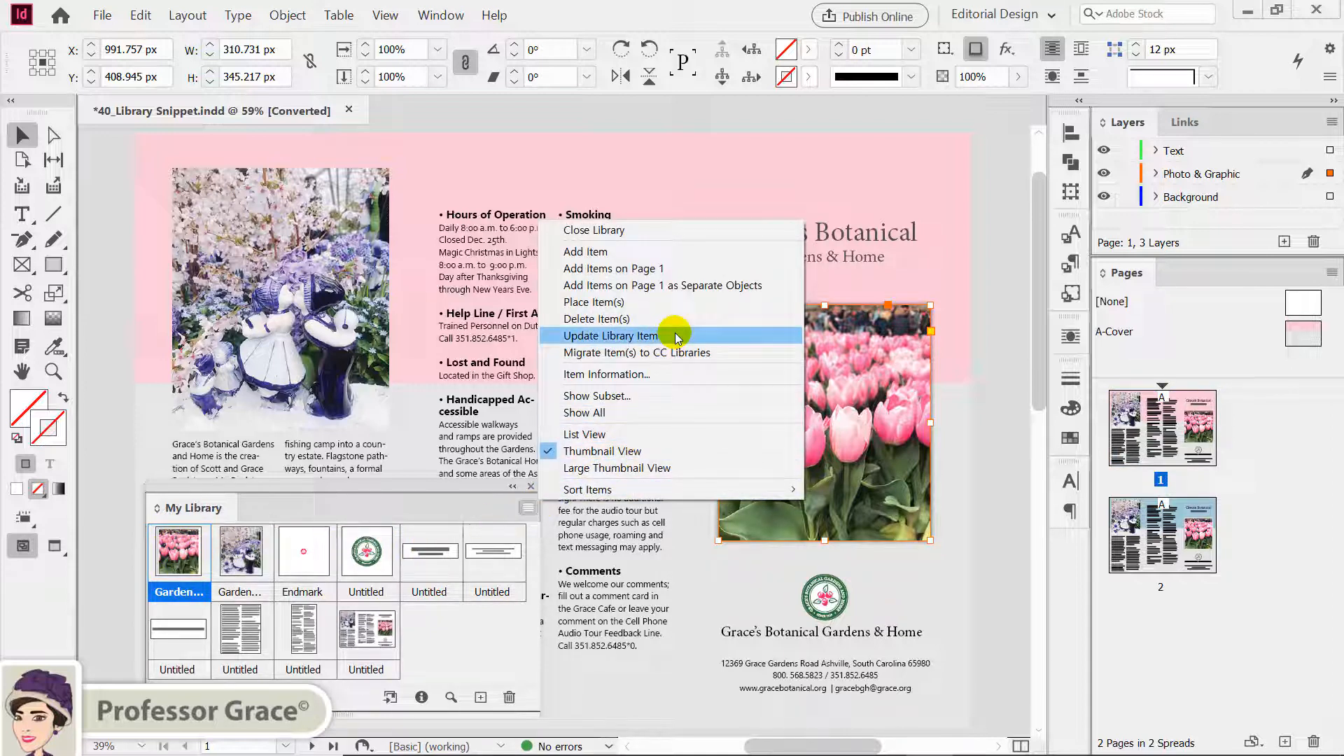
click(626, 336)
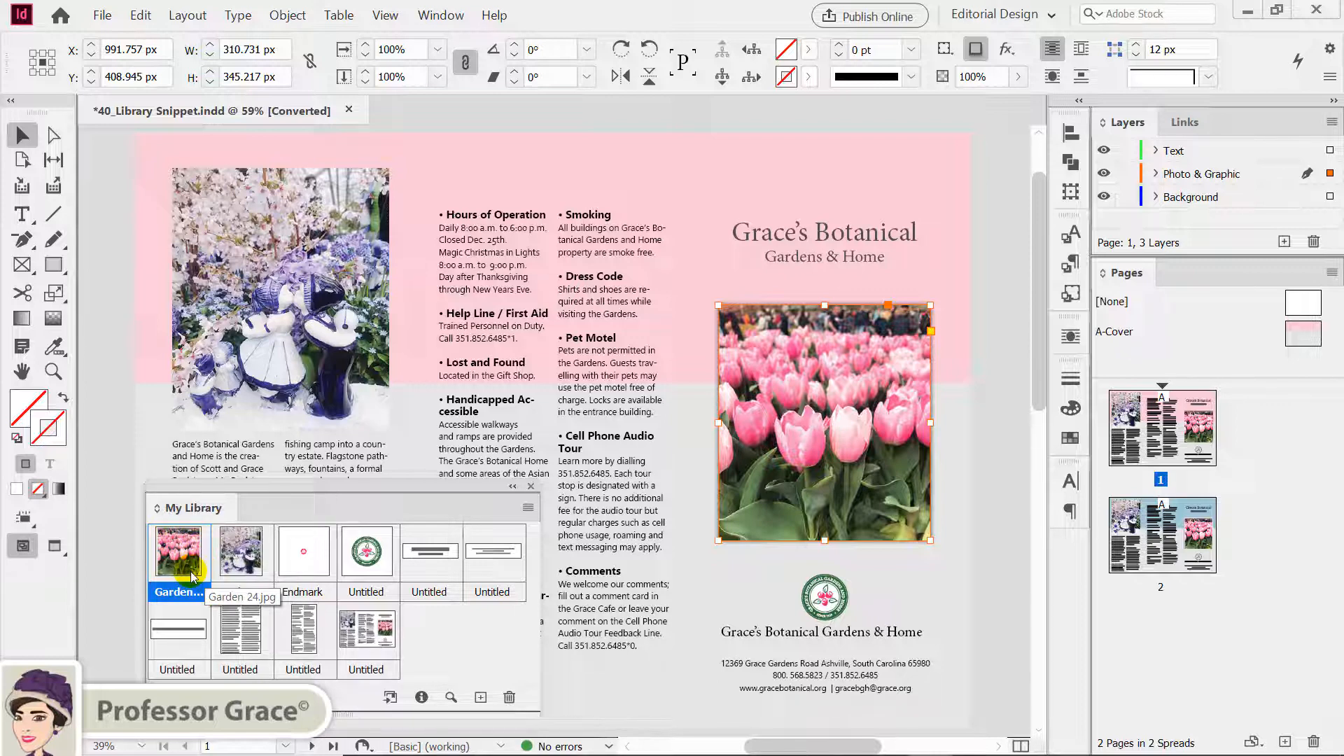
mouse_move(194, 574)
mouse_down()
mouse_move(199, 557)
mouse_move(838, 468)
mouse_move(838, 356)
mouse_move(819, 490)
mouse_move(796, 370)
mouse_move(873, 397)
mouse_move(807, 457)
mouse_move(166, 588)
mouse_move(168, 560)
mouse_move(193, 549)
mouse_up()
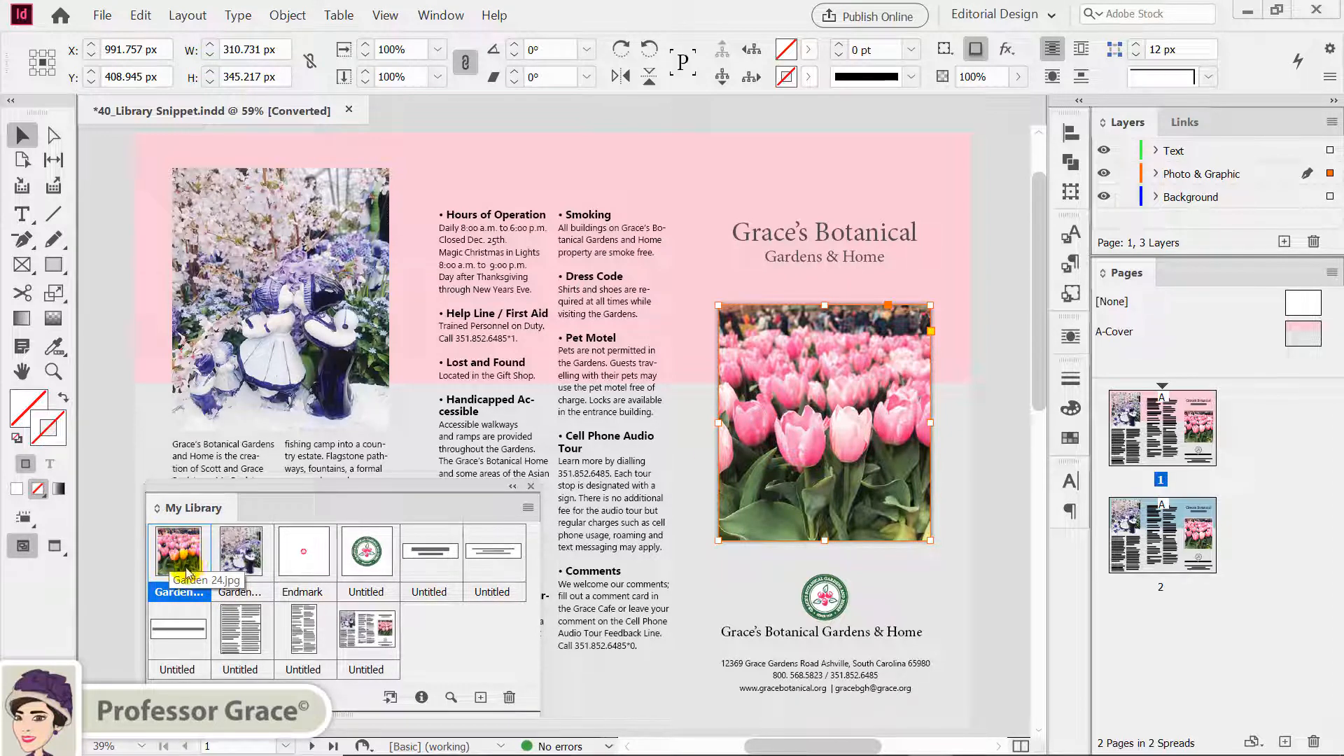
click(528, 507)
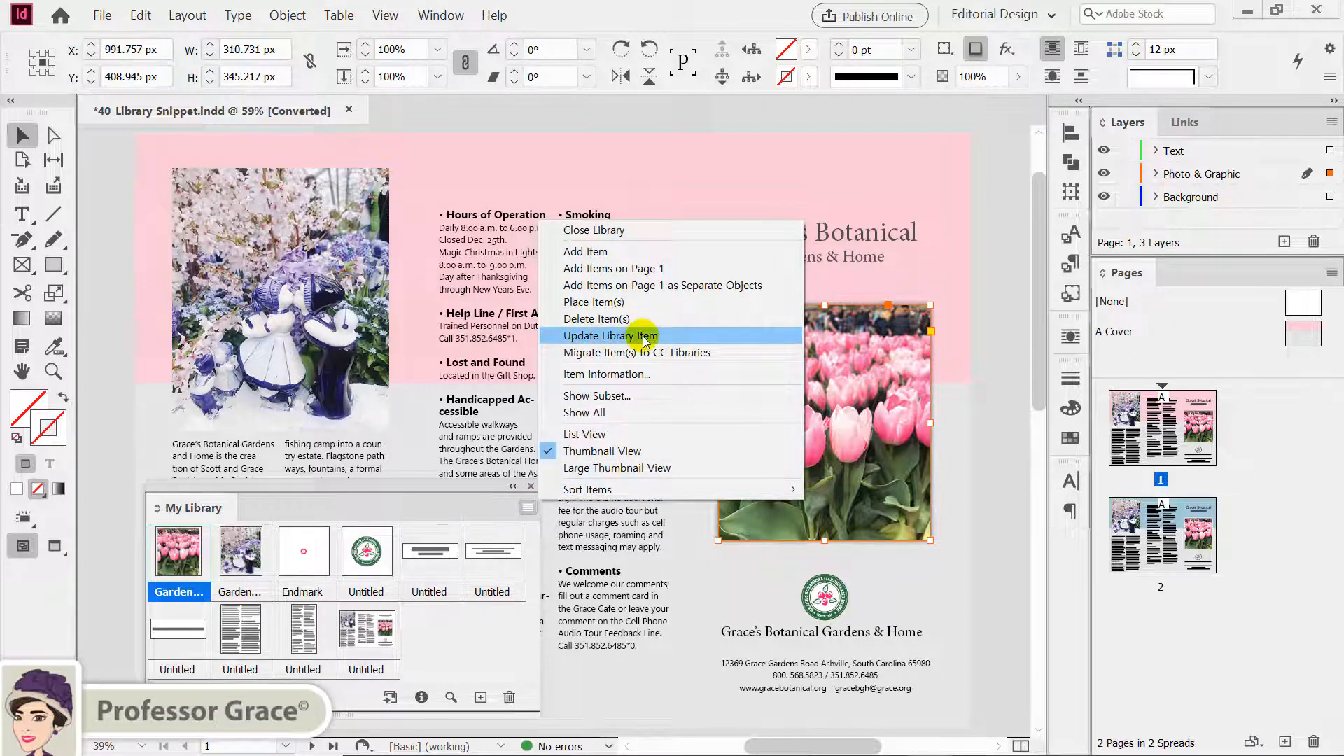
click(424, 514)
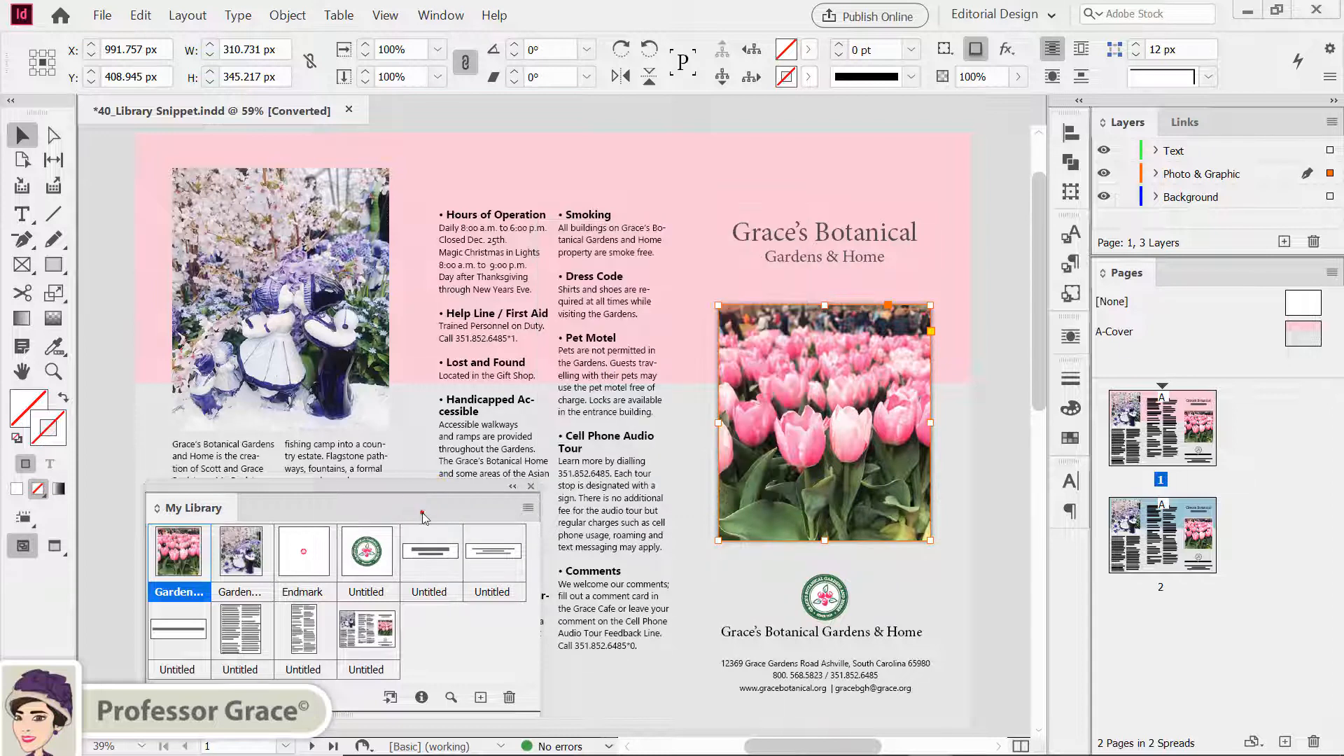
Delete the bordered tulip photo from page 2 and place the updated tulip library item there instead.
click(1150, 558)
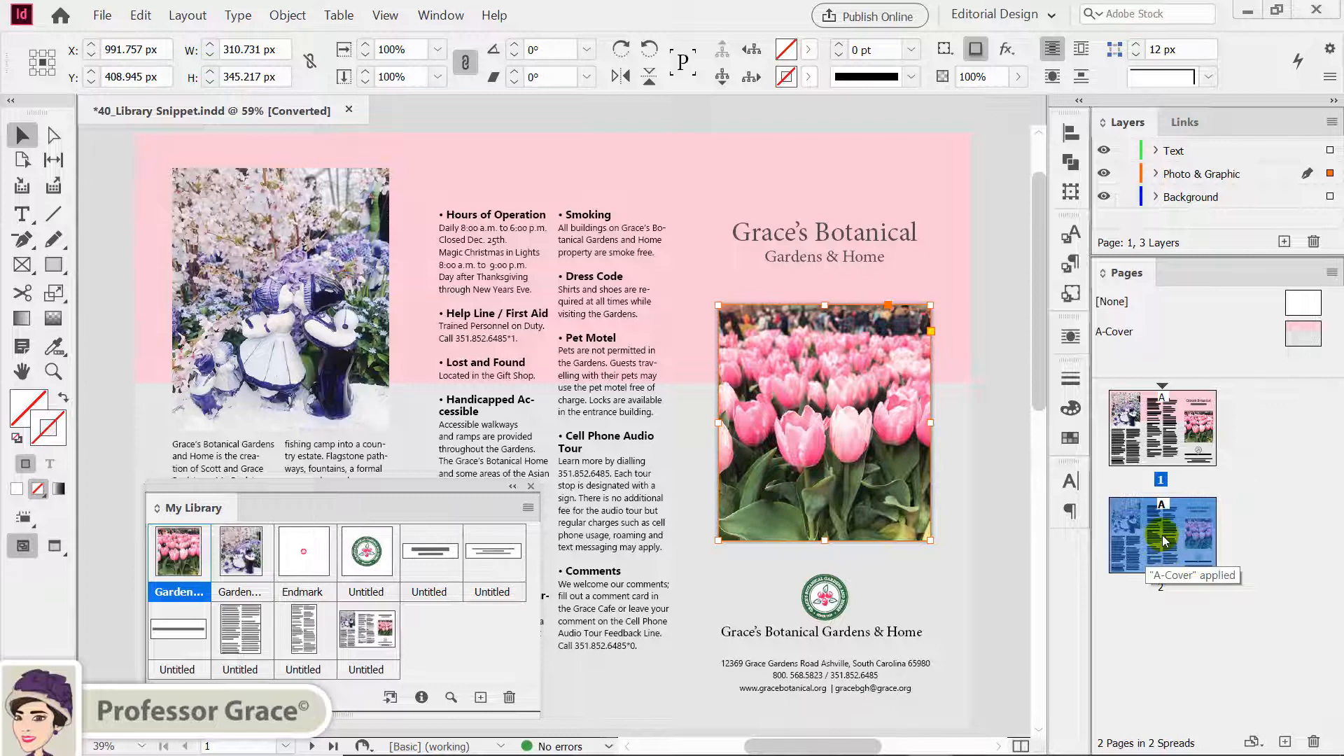
double_click(1162, 537)
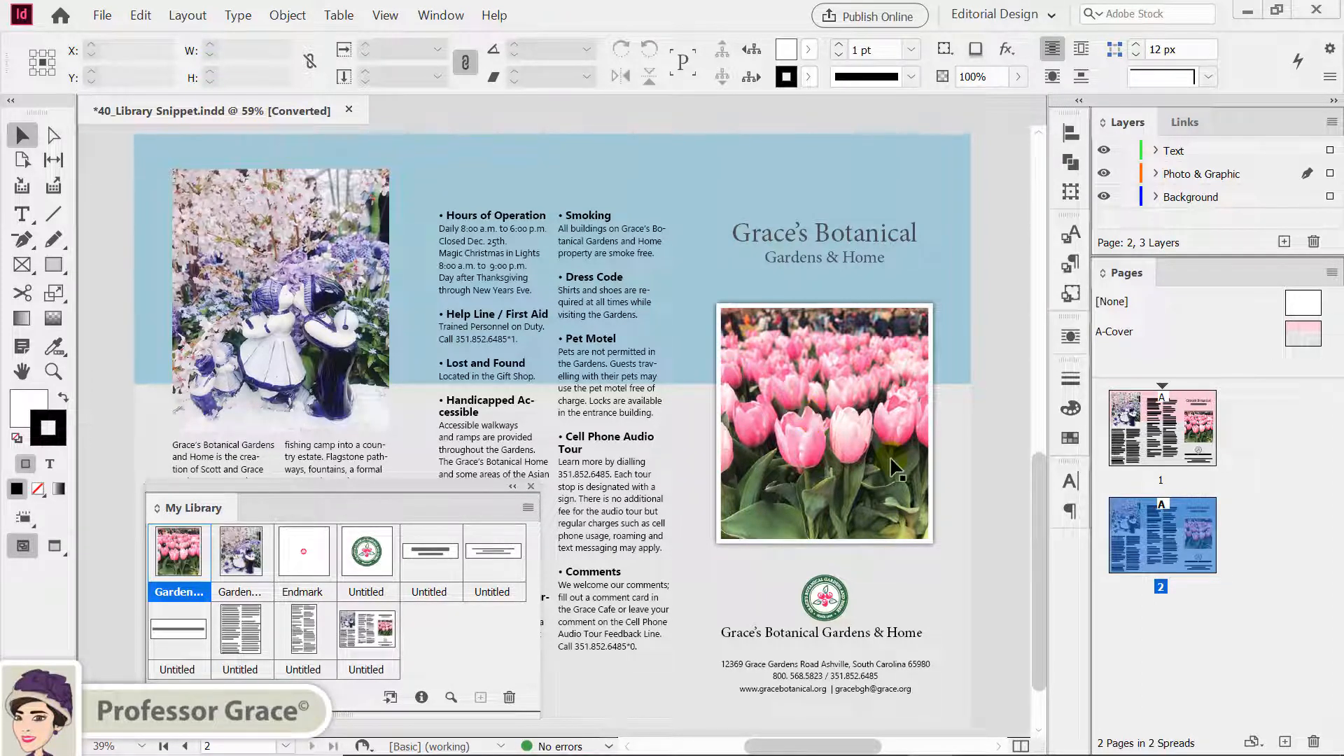
click(783, 539)
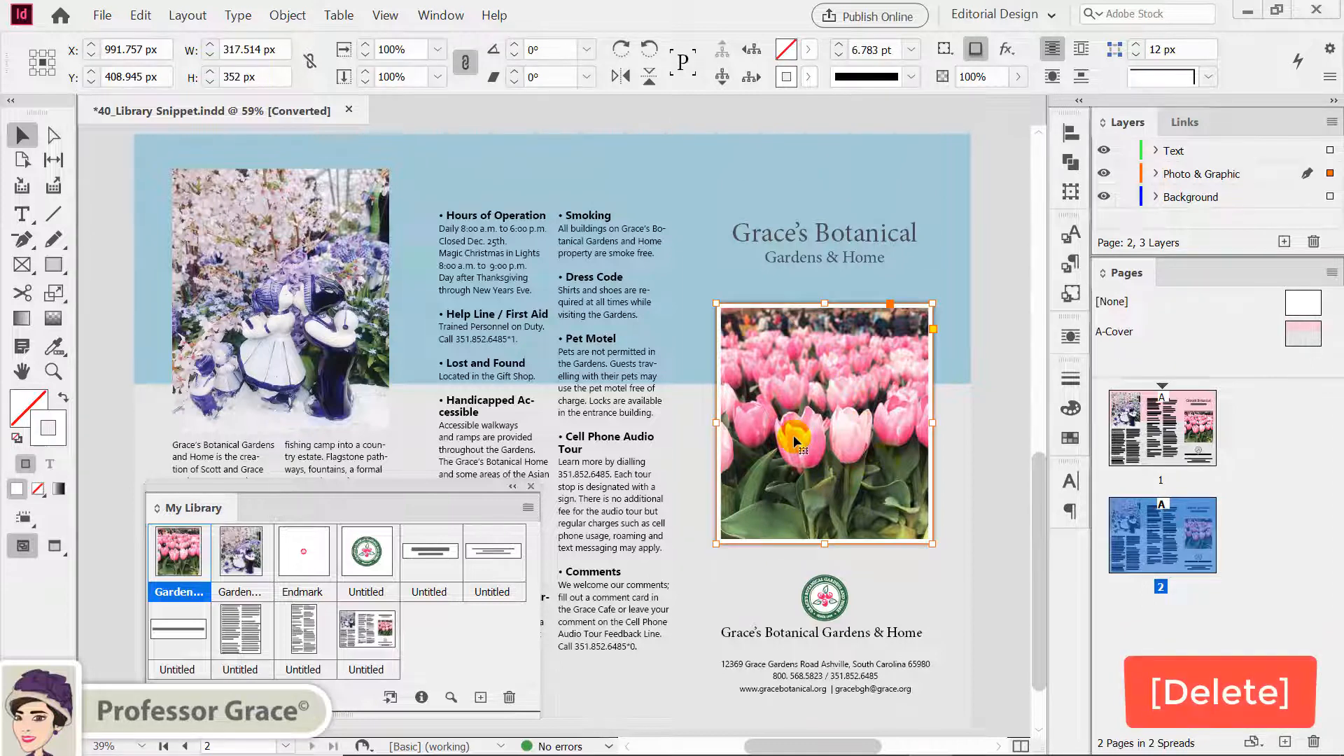
key(Delete)
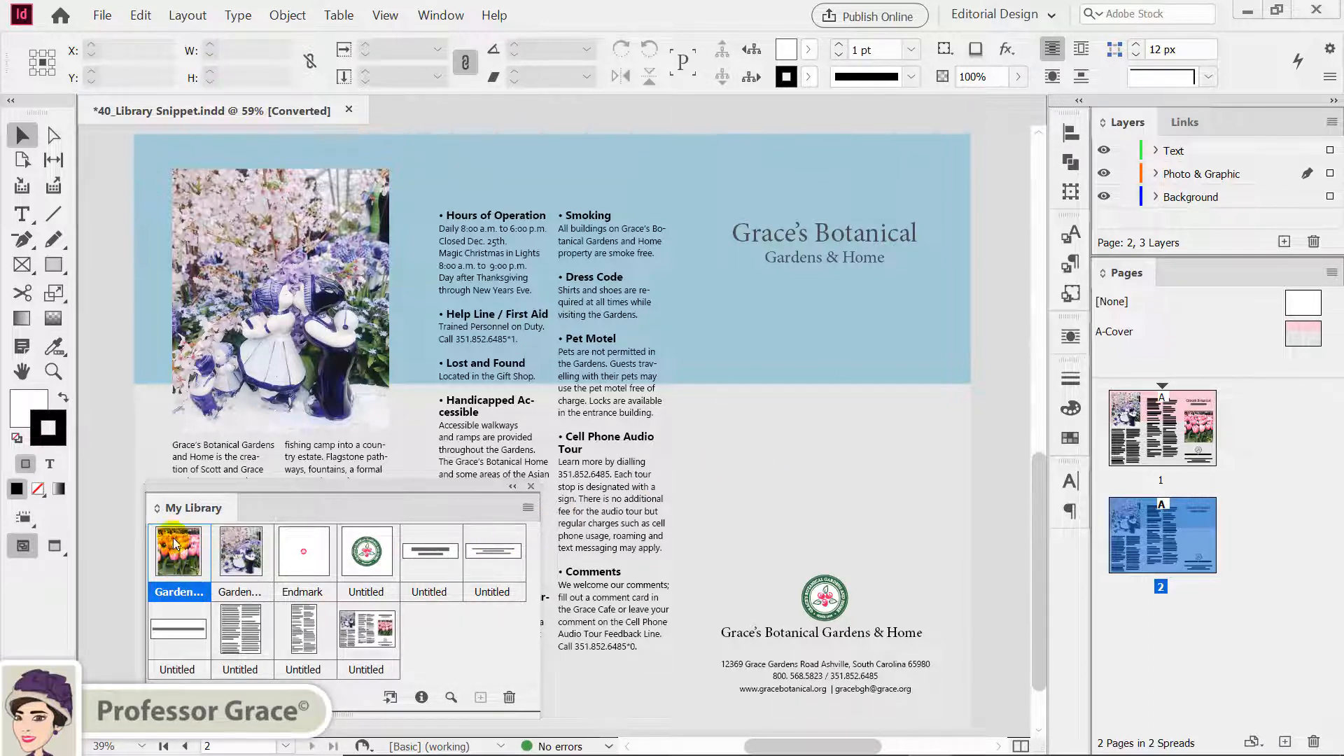
right_click(175, 536)
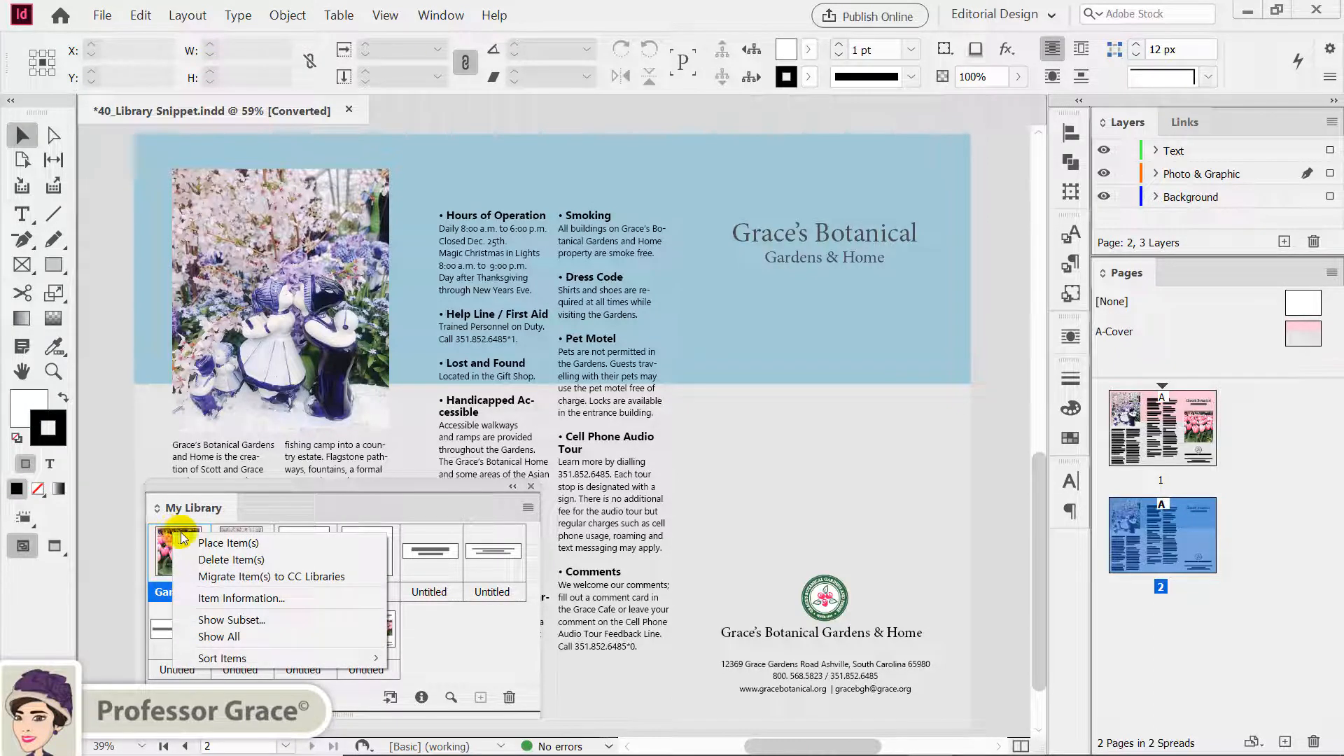
click(254, 545)
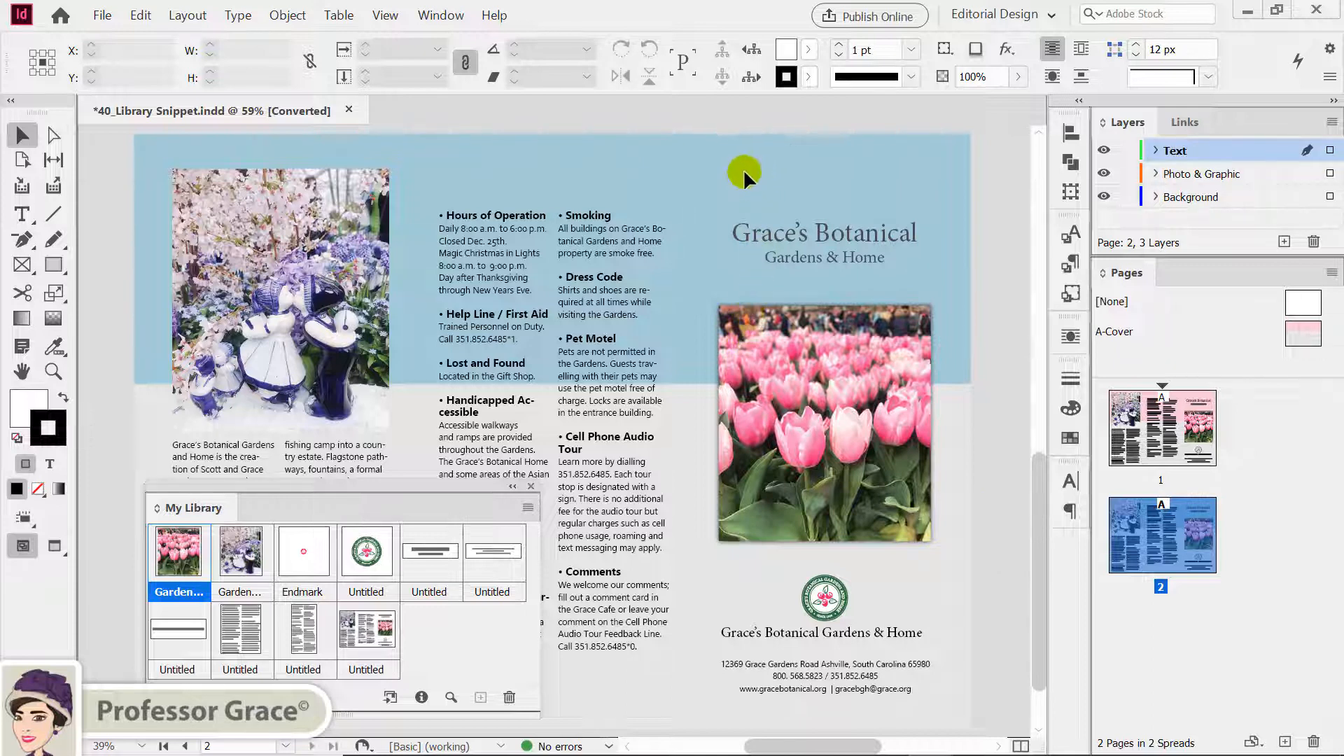
Export the title and tulip photo on page 2 as an InDesign Snippet named Top Snippet.idms in the Library & Snippet folder.
drag(744, 170, 910, 455)
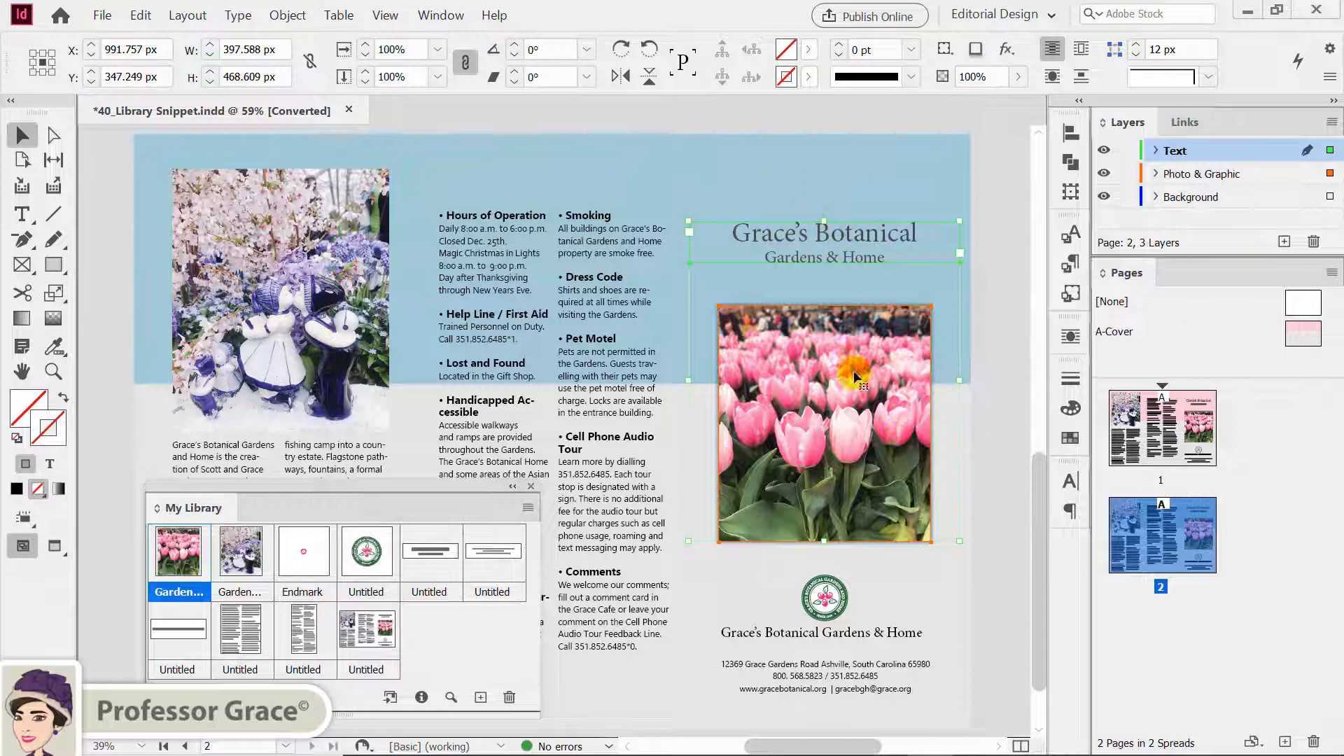
click(98, 14)
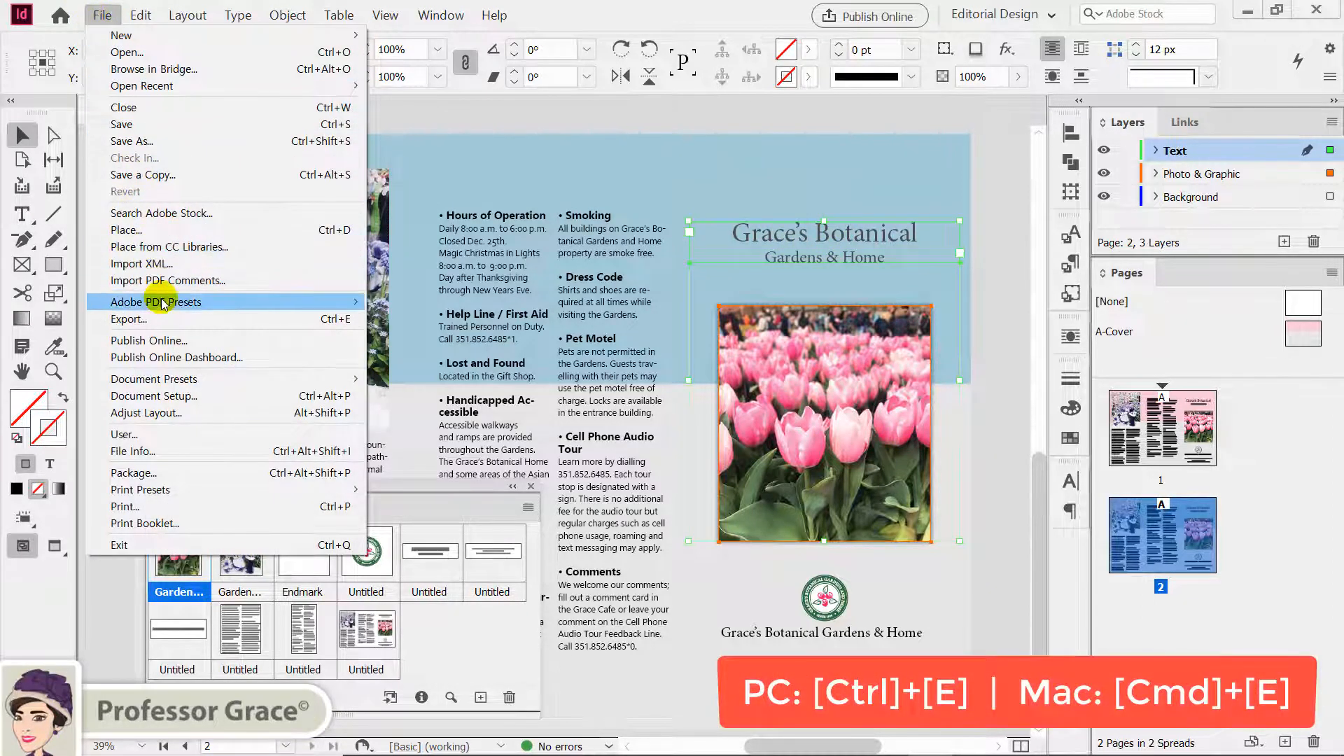
click(335, 324)
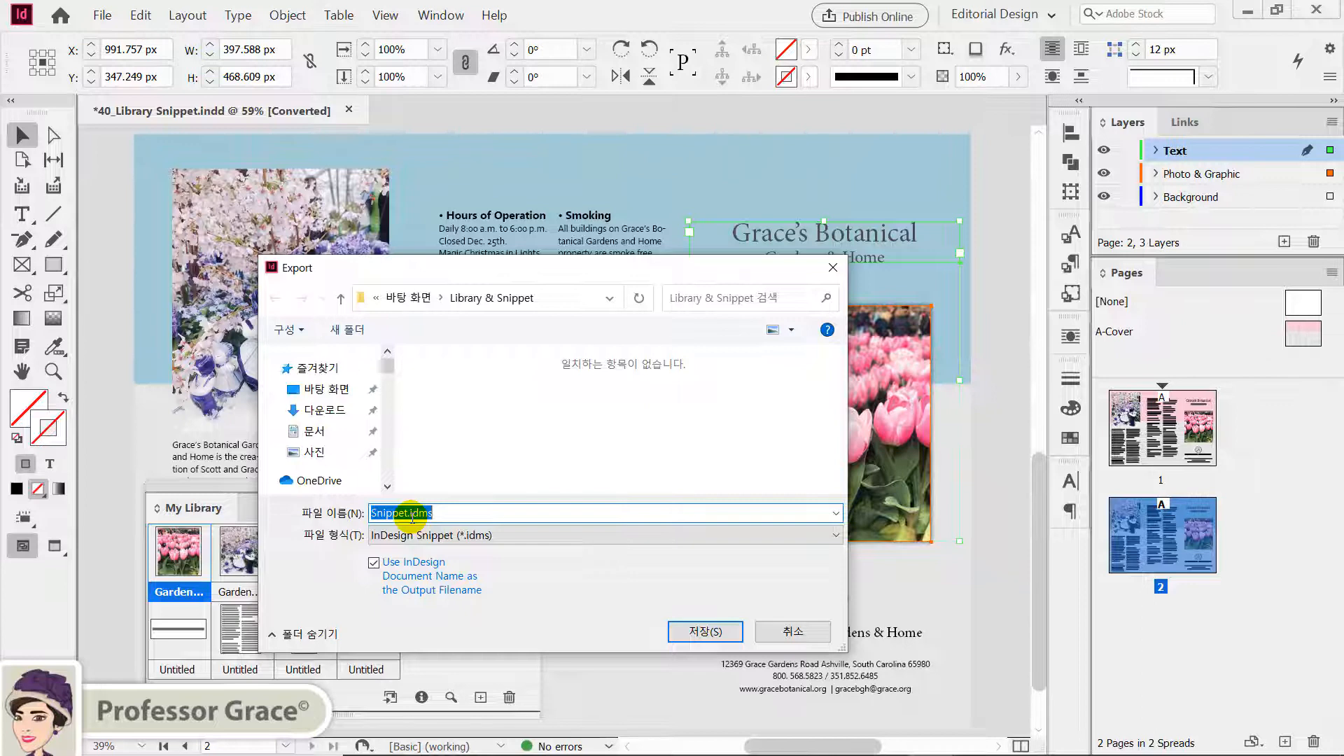
click(404, 535)
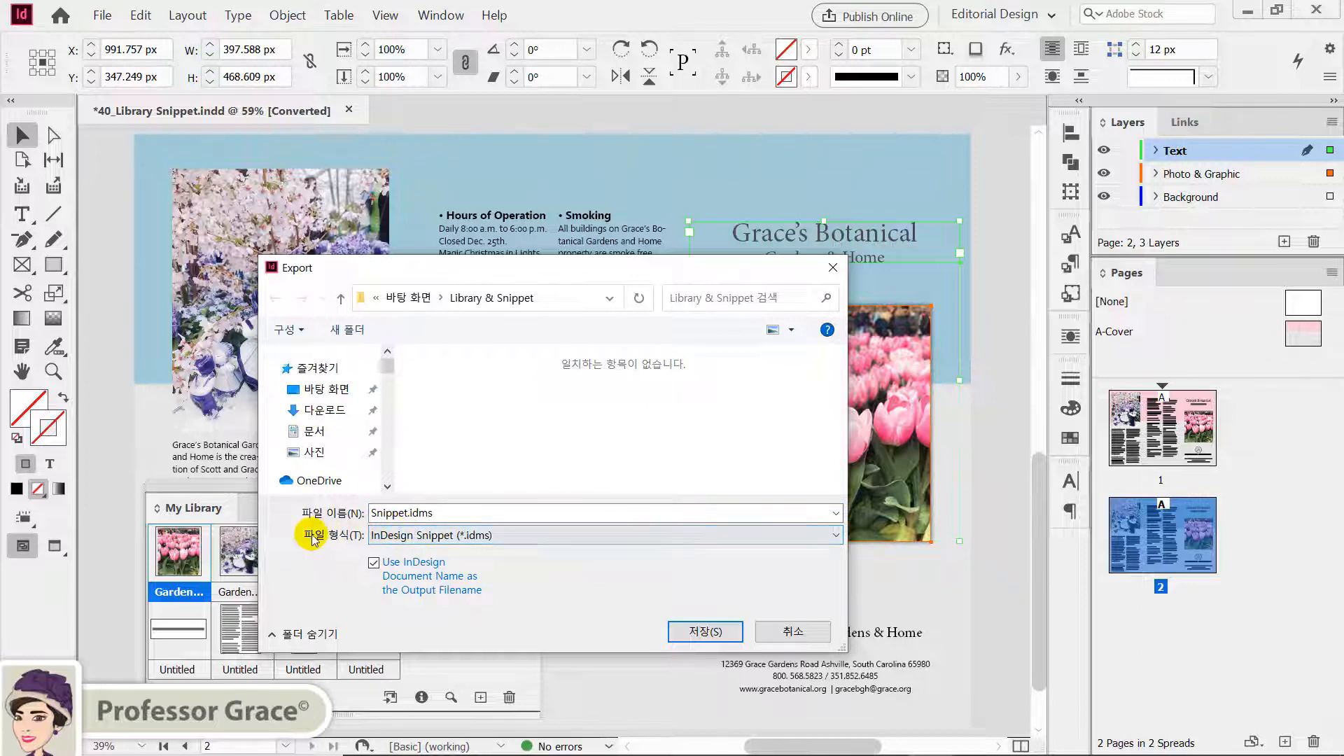
click(412, 539)
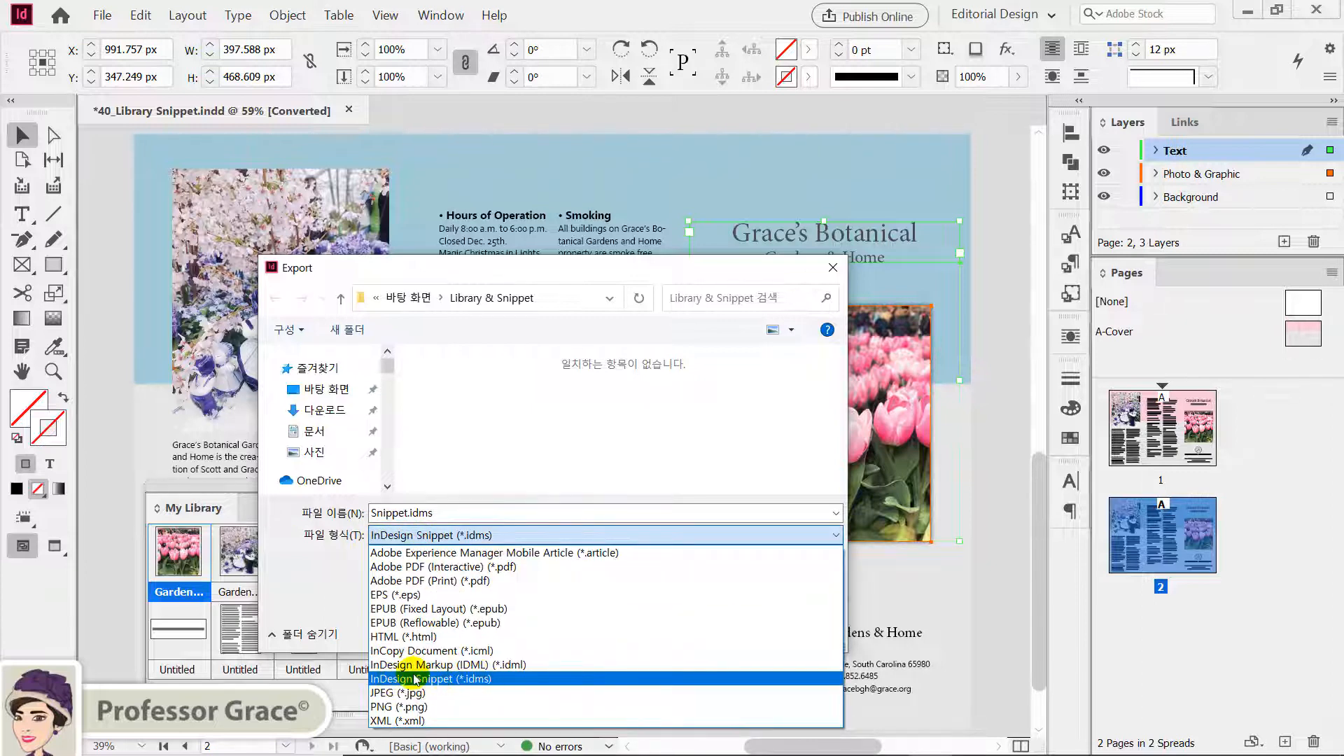
click(453, 681)
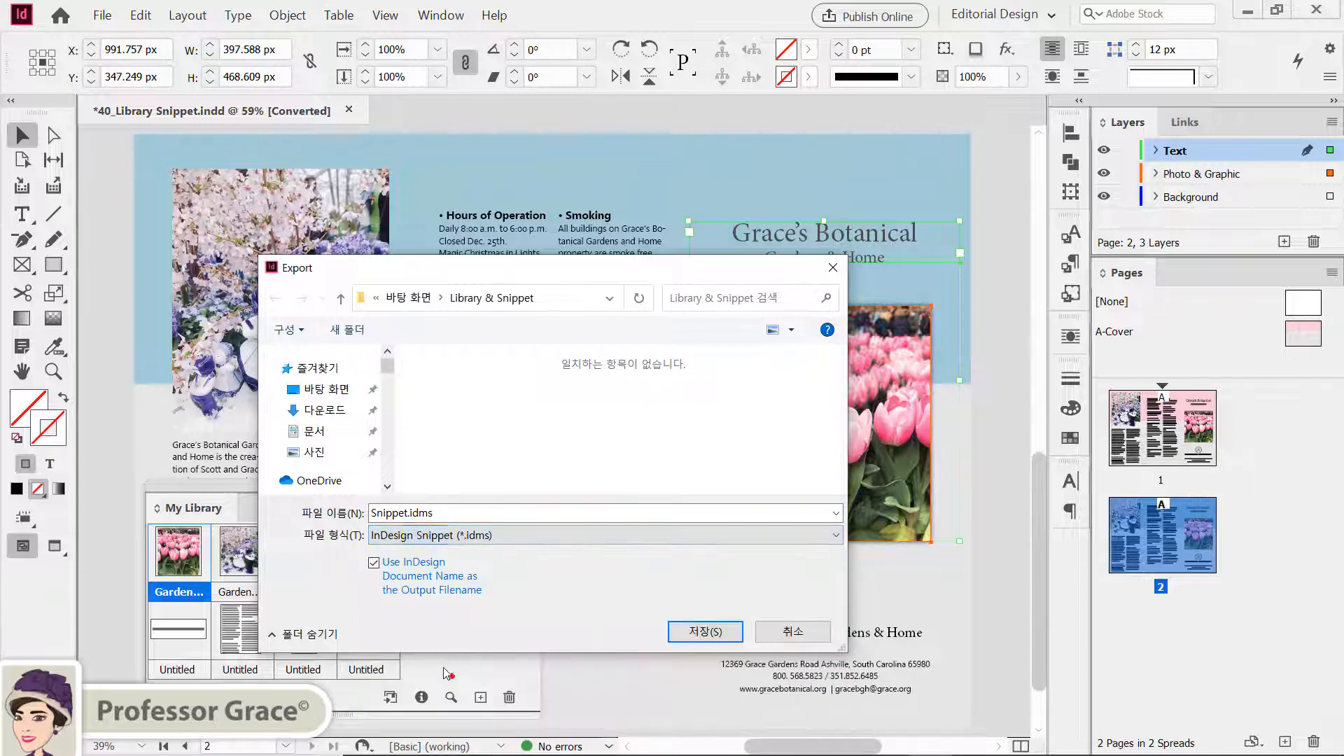
click(372, 513)
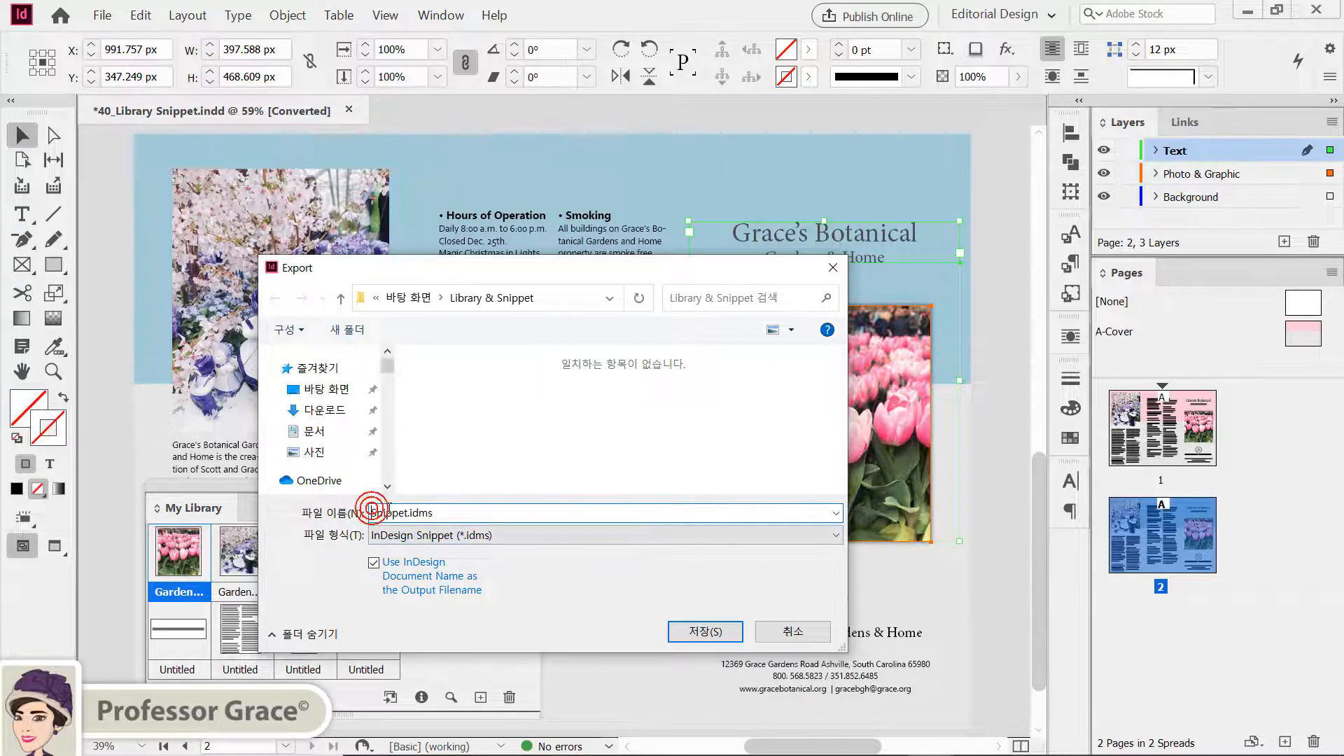
text(Top)
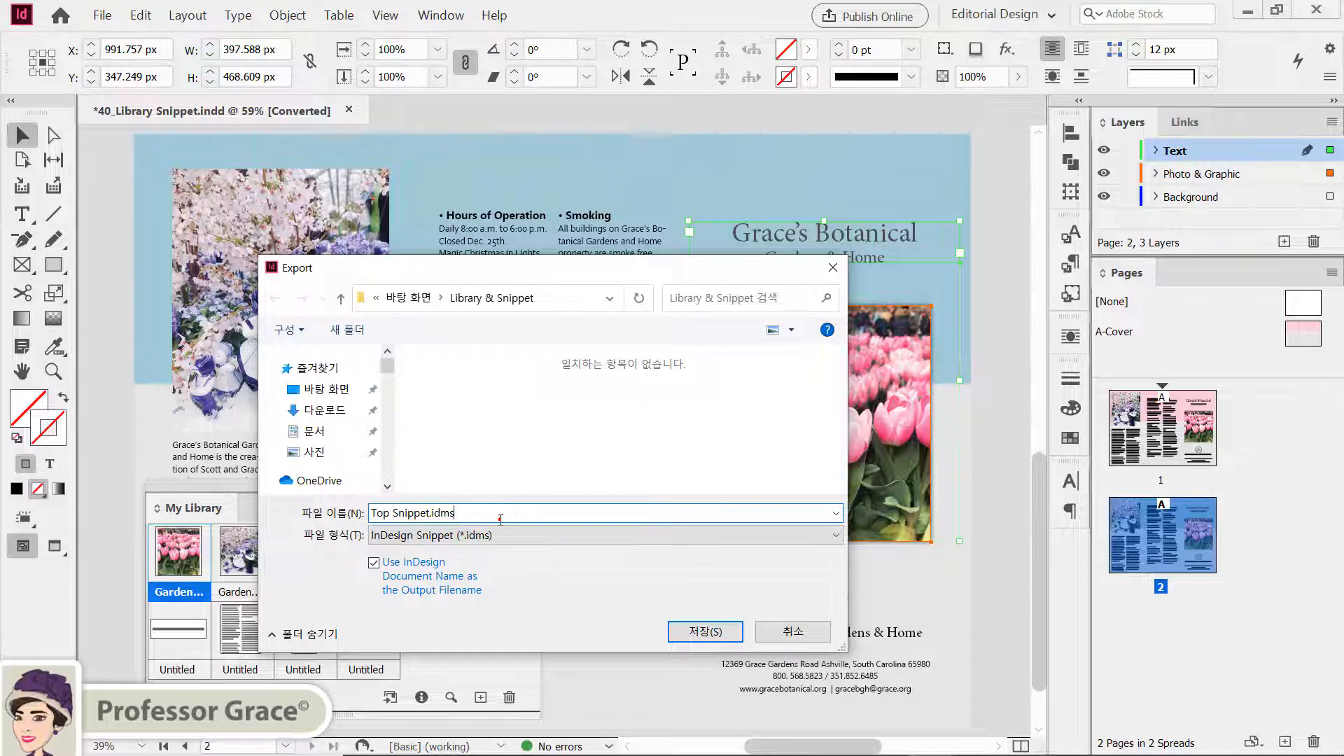
click(465, 511)
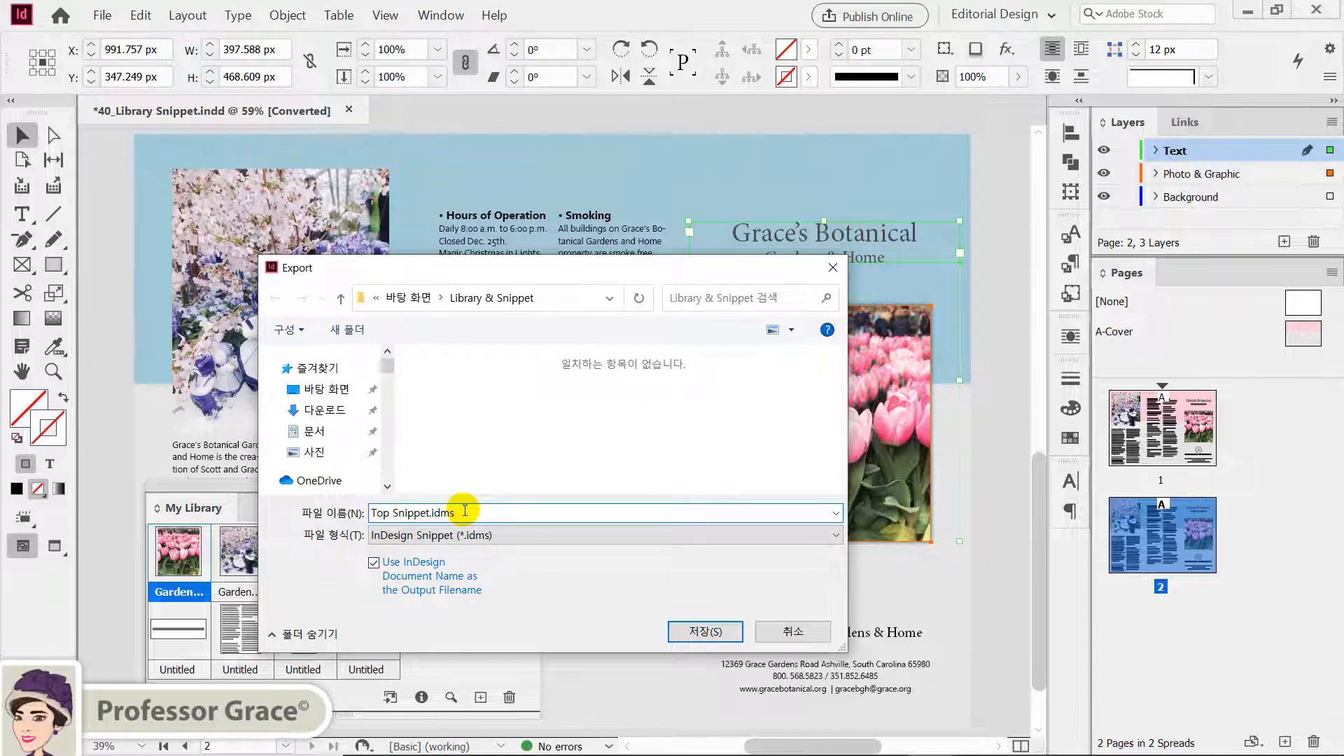
click(705, 632)
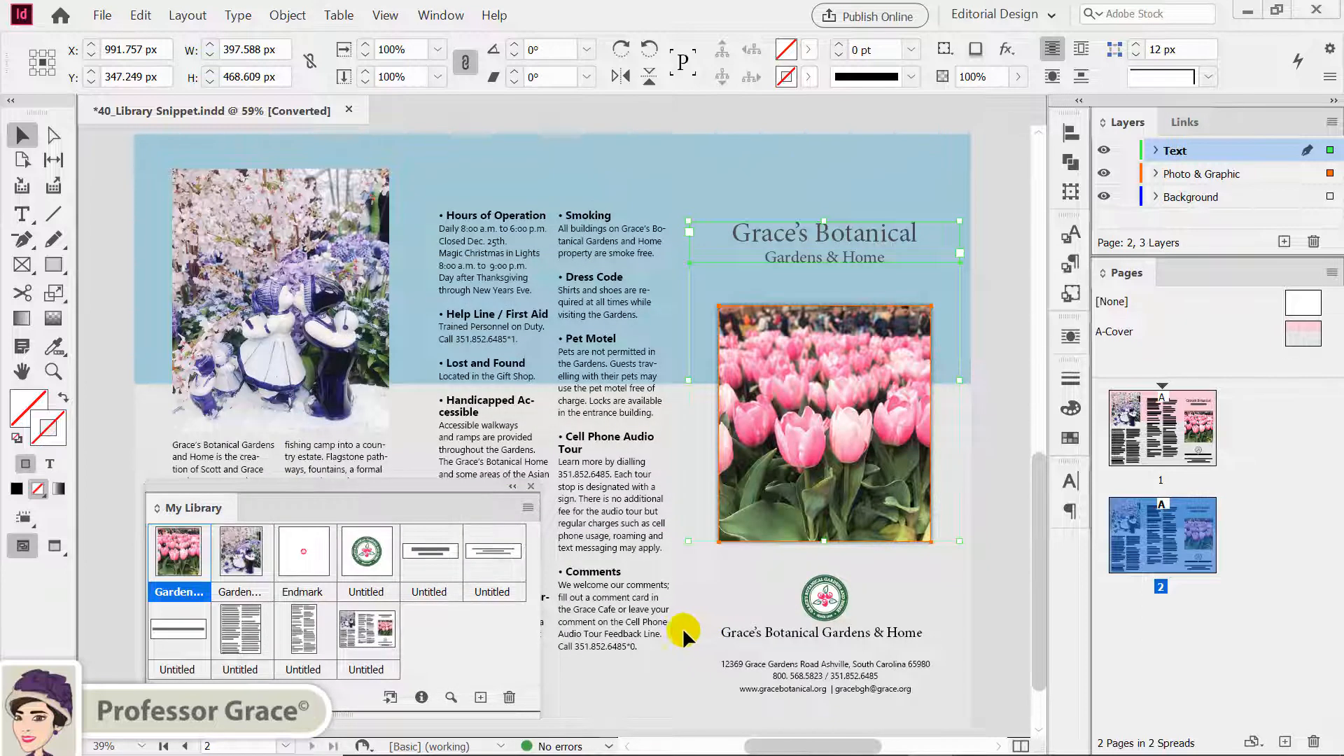
click(985, 602)
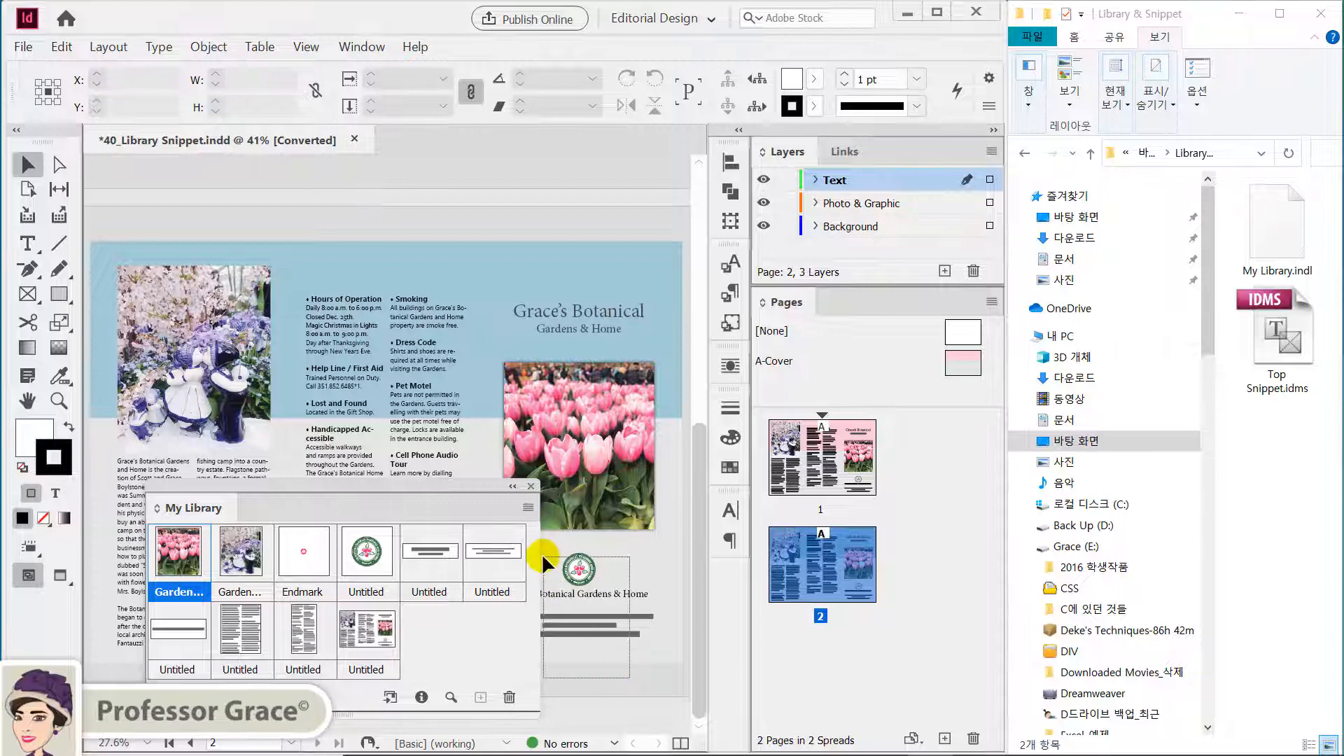
Create a second snippet file in the Library & Snippet folder from the logo, company name and address text on page 2.
drag(542, 553, 547, 543)
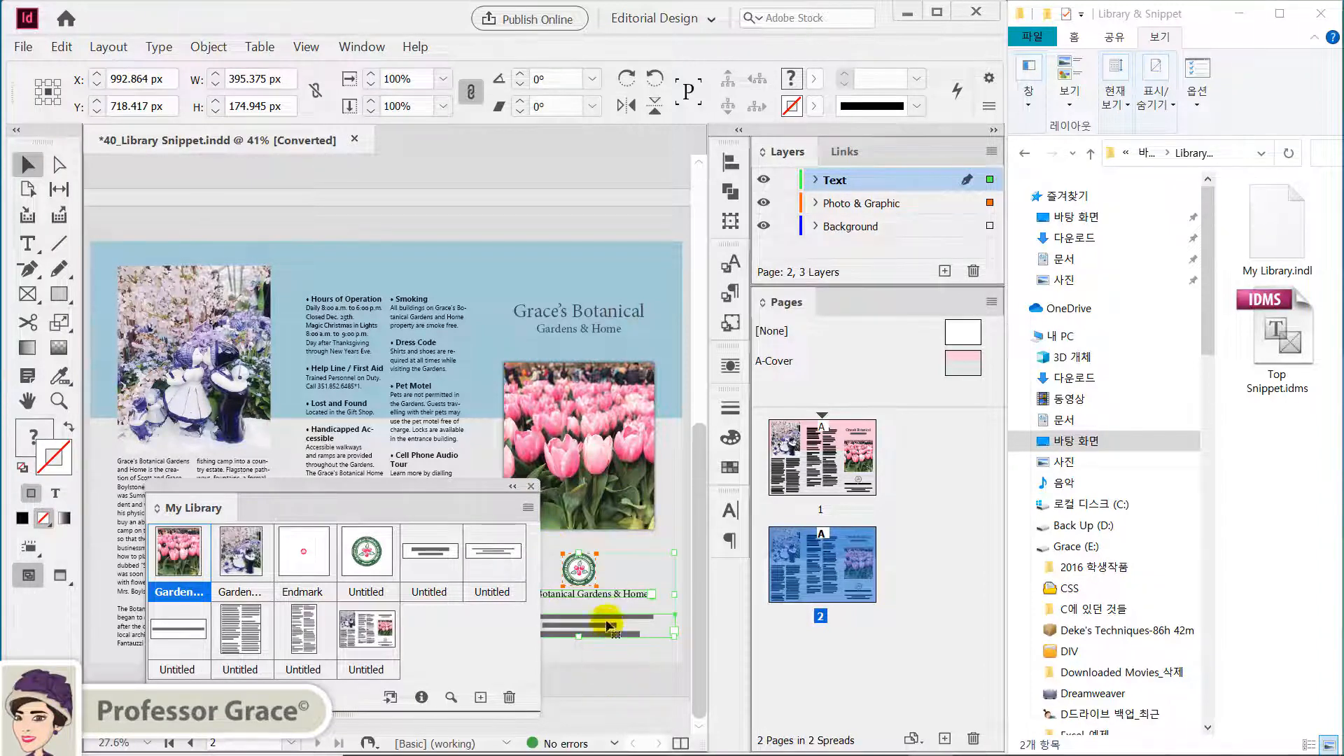
drag(578, 570, 1221, 471)
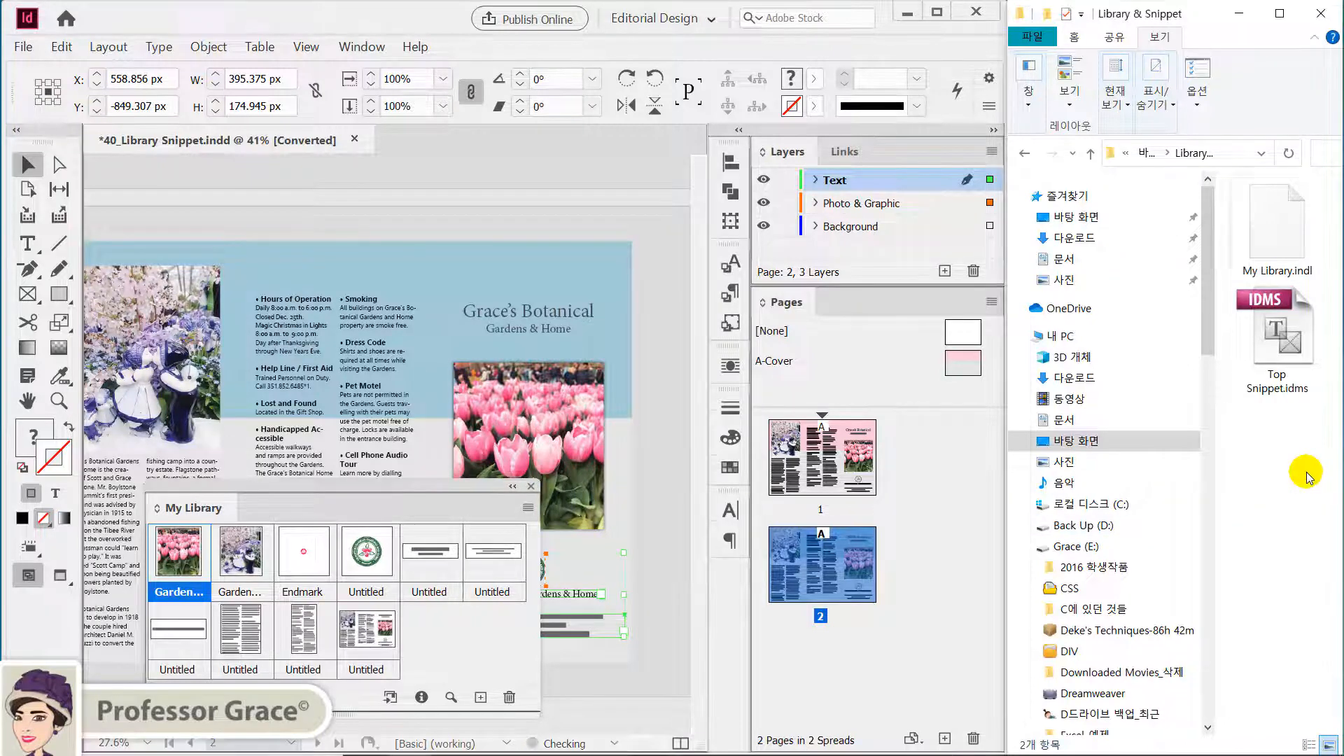
click(676, 578)
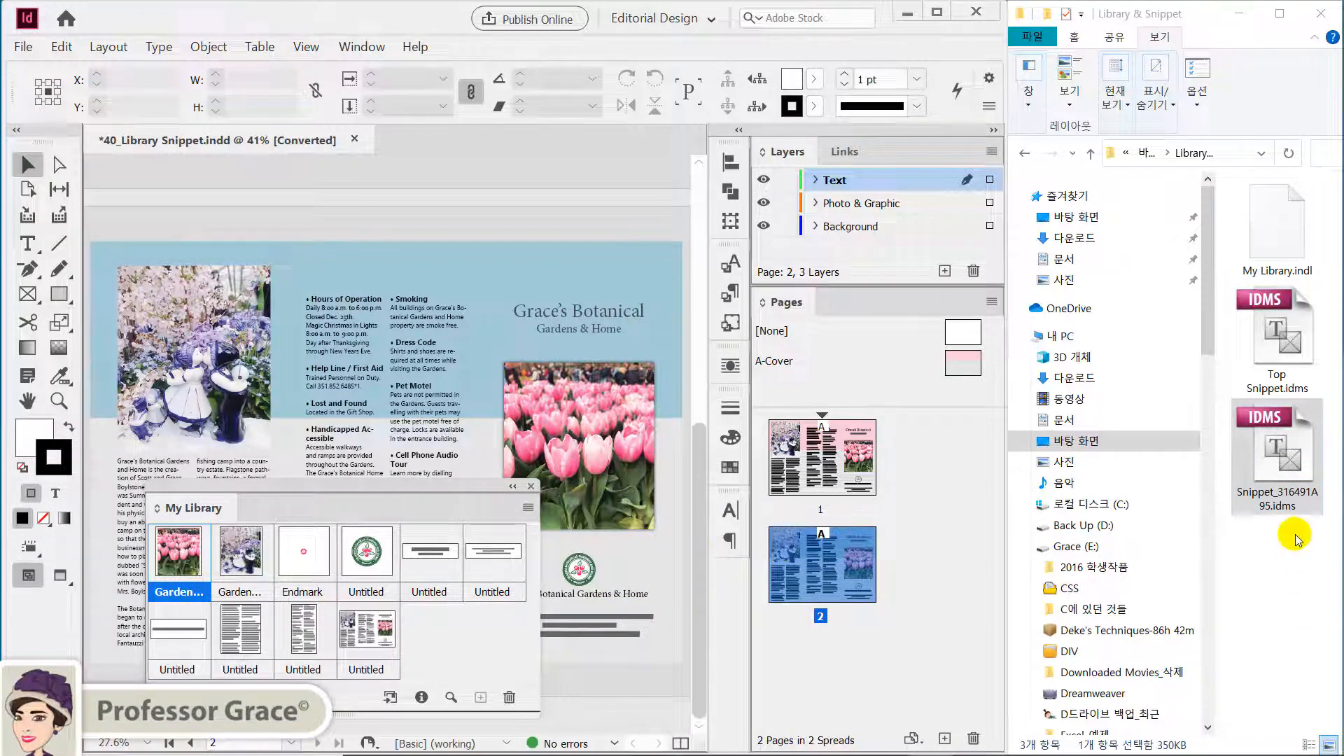
Rename the new snippet file in the Library & Snippet folder as Bottom Snippet.idms.
click(1292, 476)
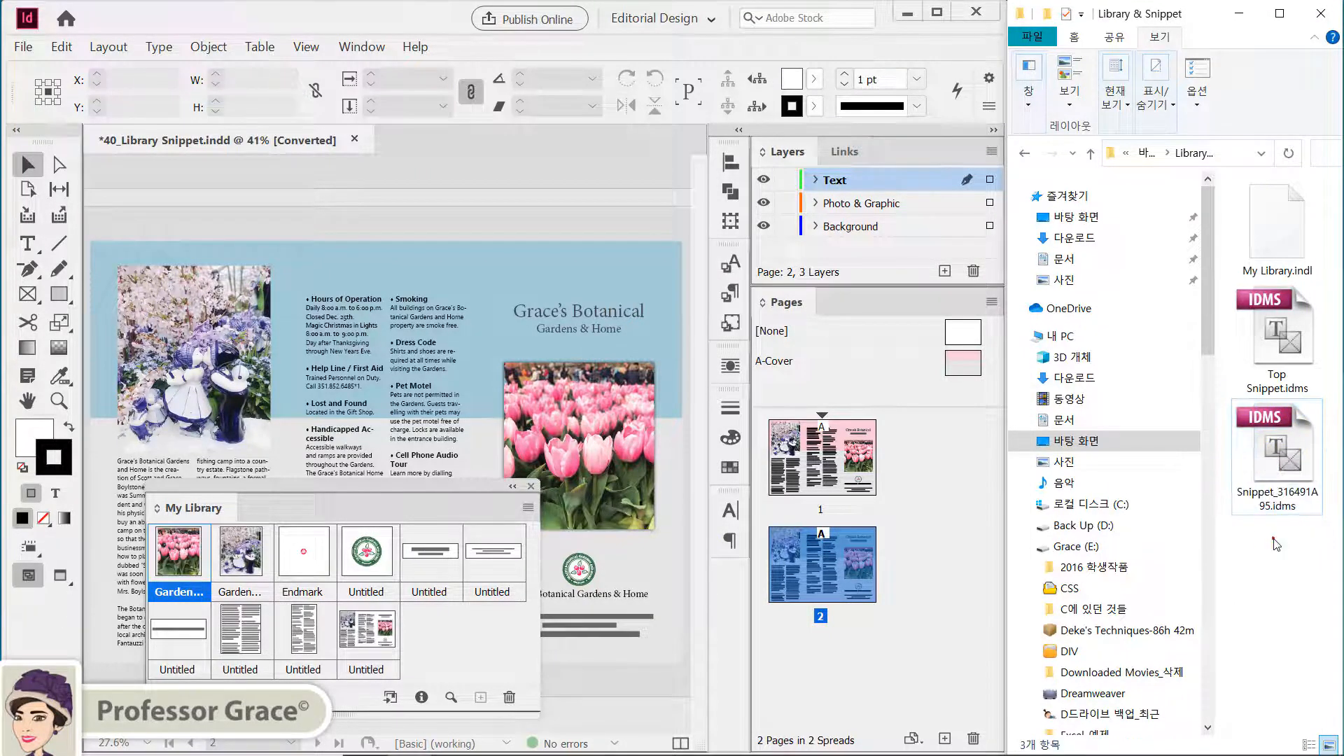
click(1269, 498)
click(1268, 497)
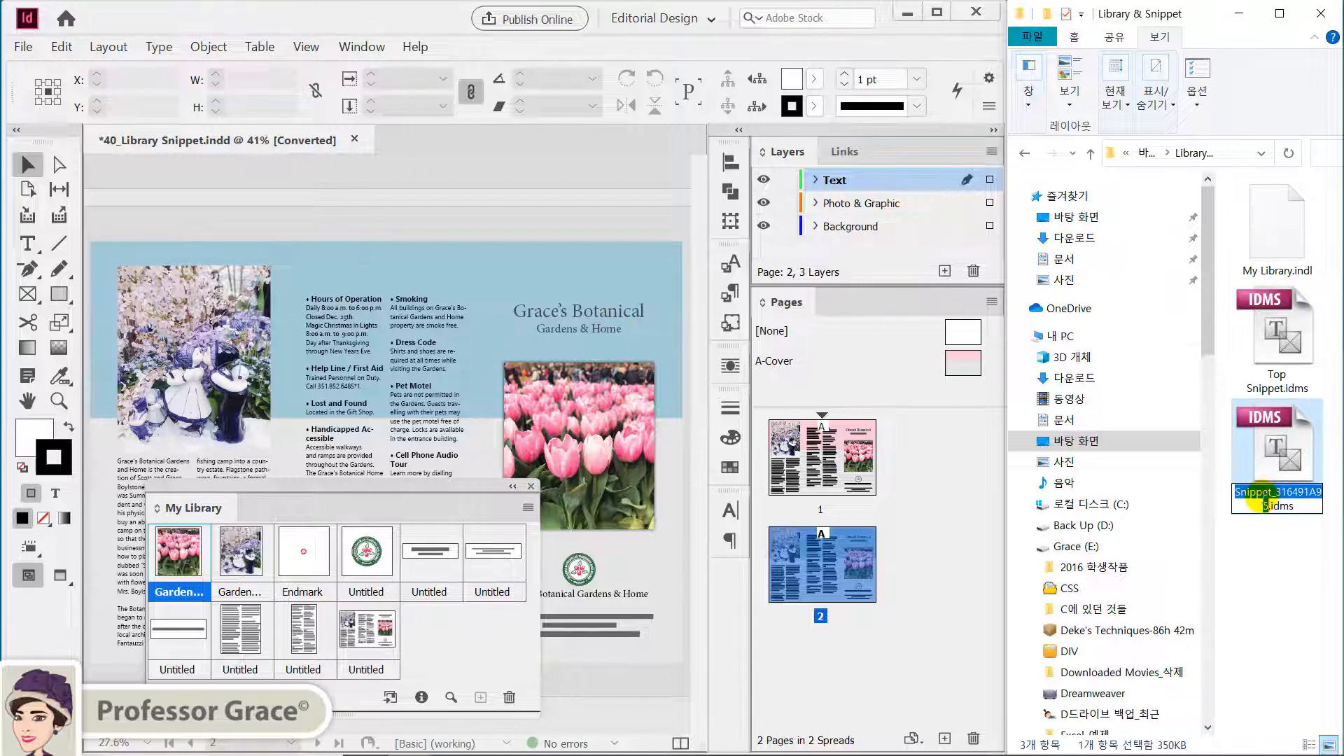
text(Bottom S)
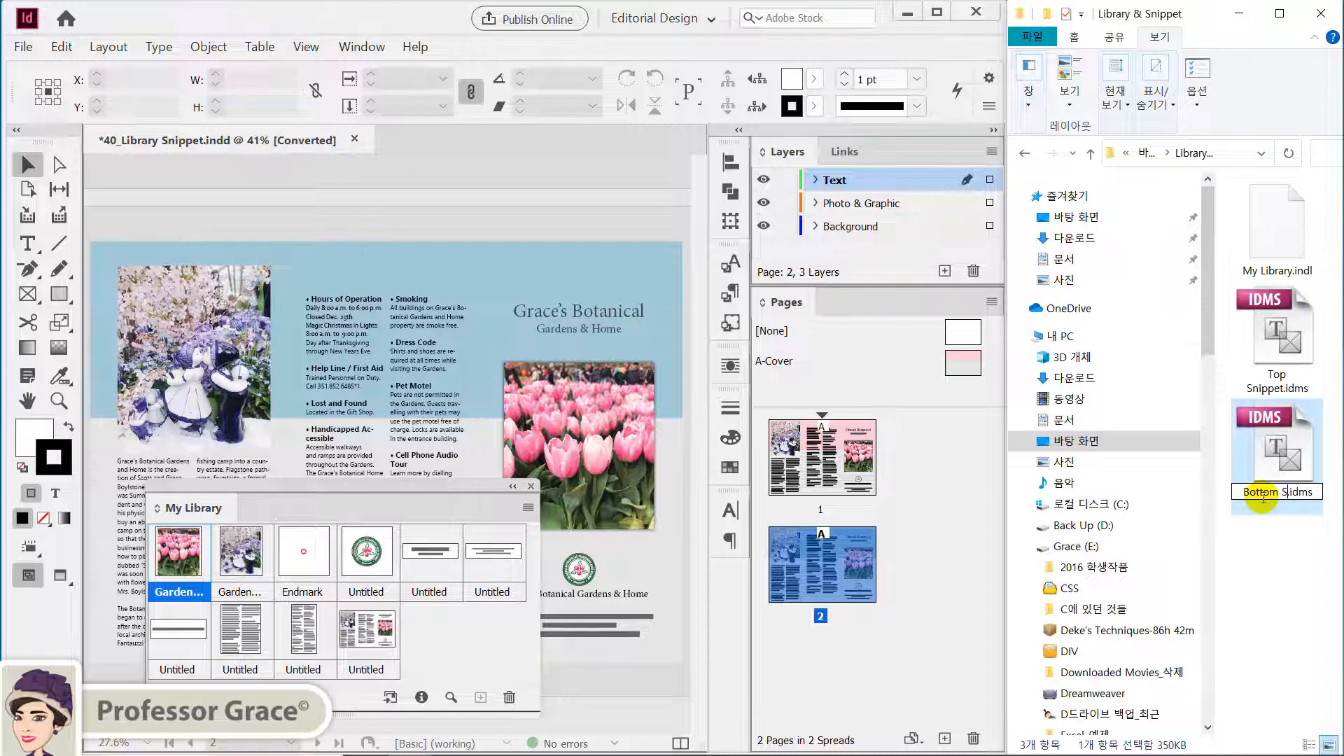
text(nippet)
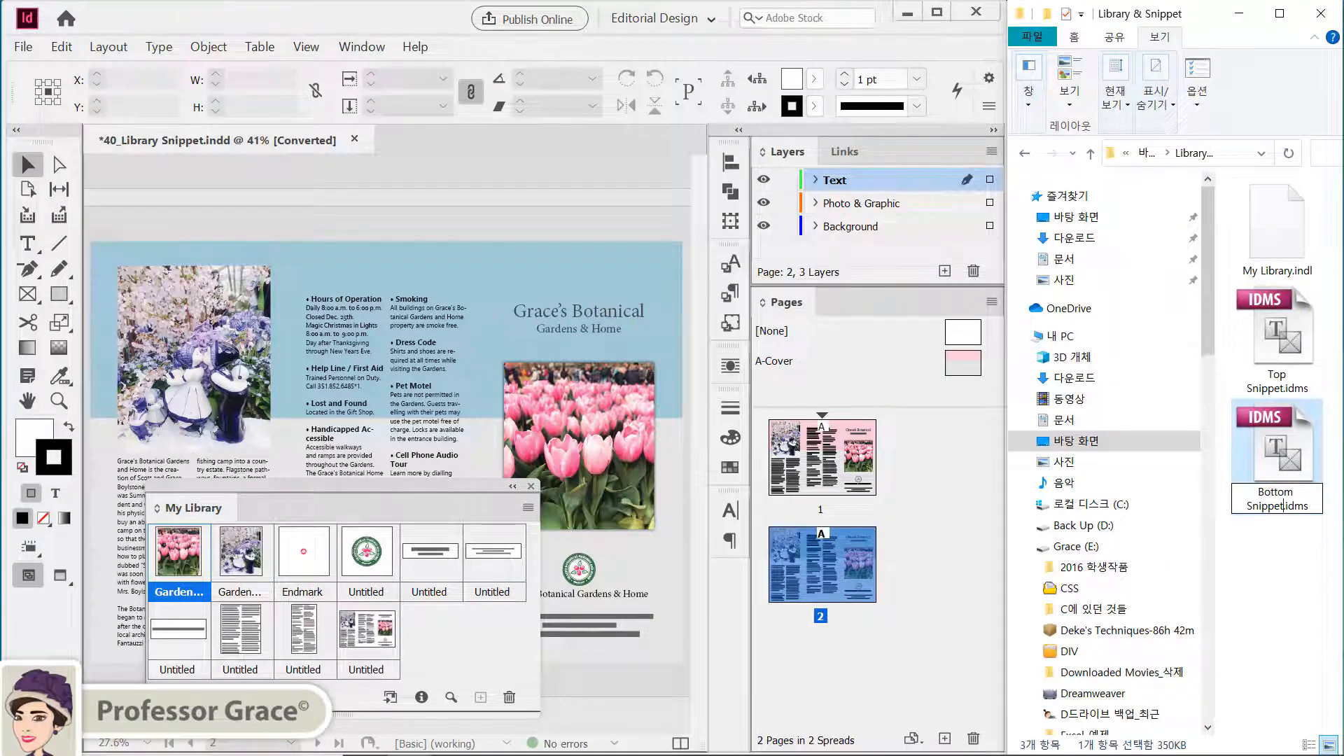
click(1264, 503)
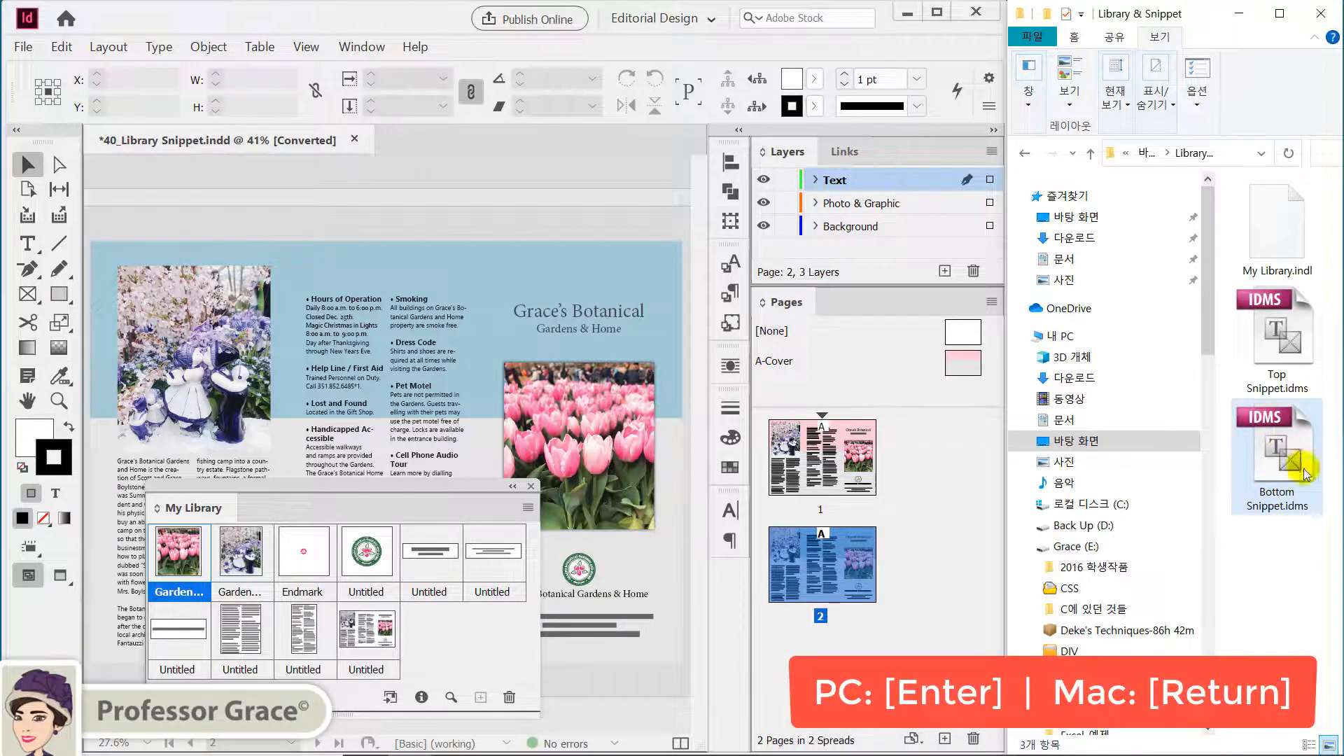
click(1269, 564)
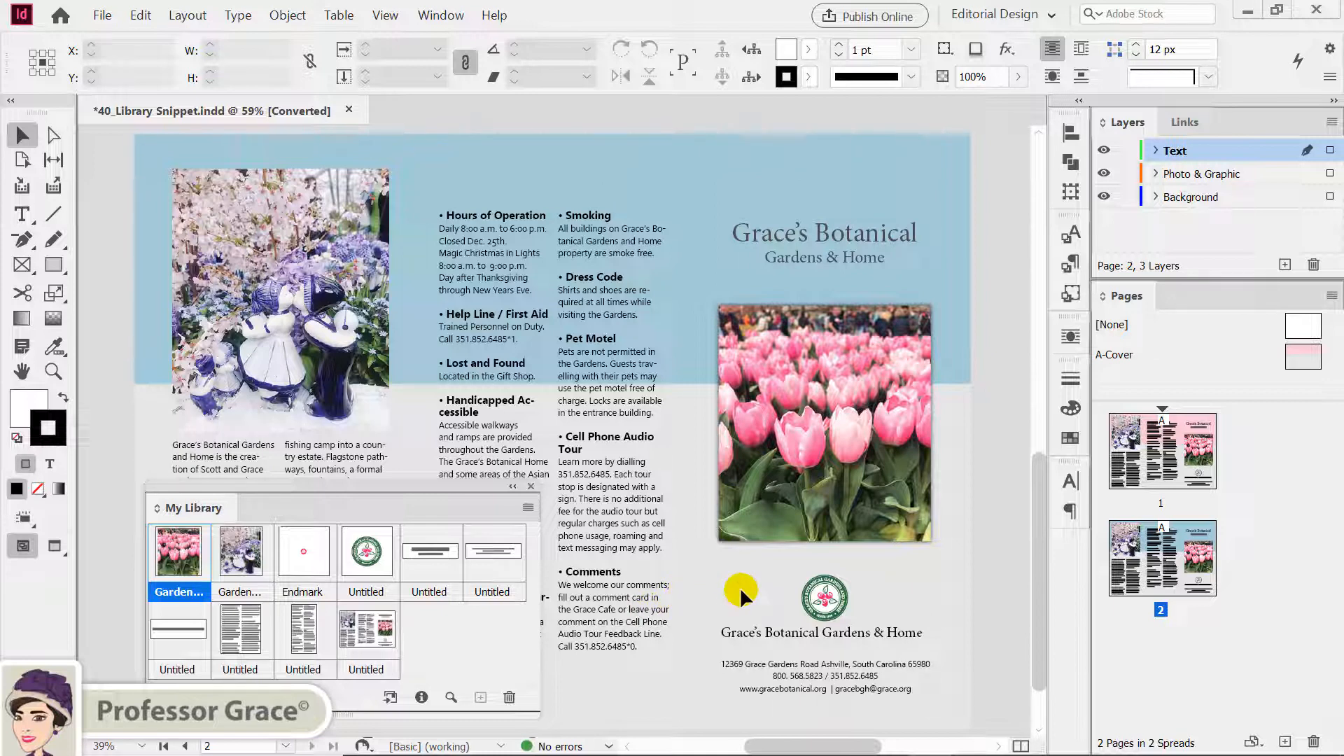
Delete the title, tulip photo, logo, company name and address text from the cover panel on page 2.
key(Delete)
drag(766, 190, 881, 697)
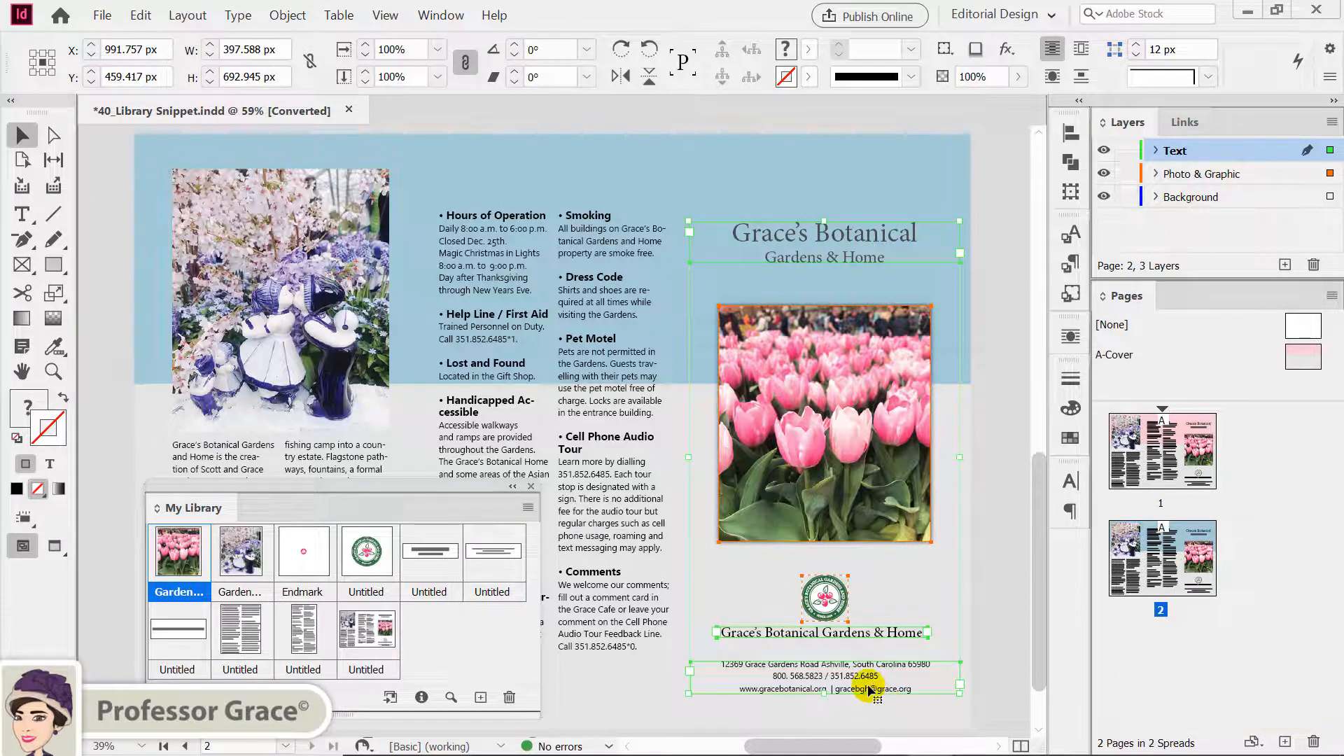
key(Delete)
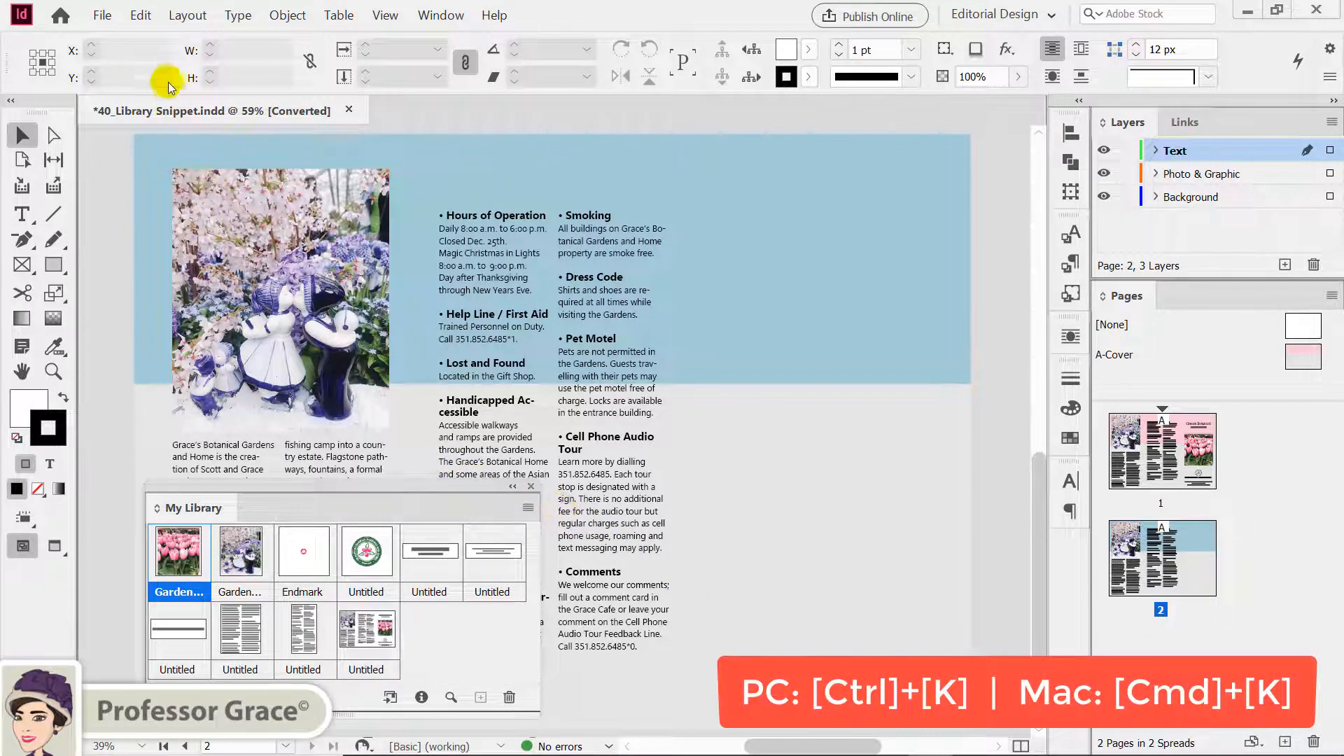
Check the Snippet Import position setting in the File Handling preferences.
click(142, 17)
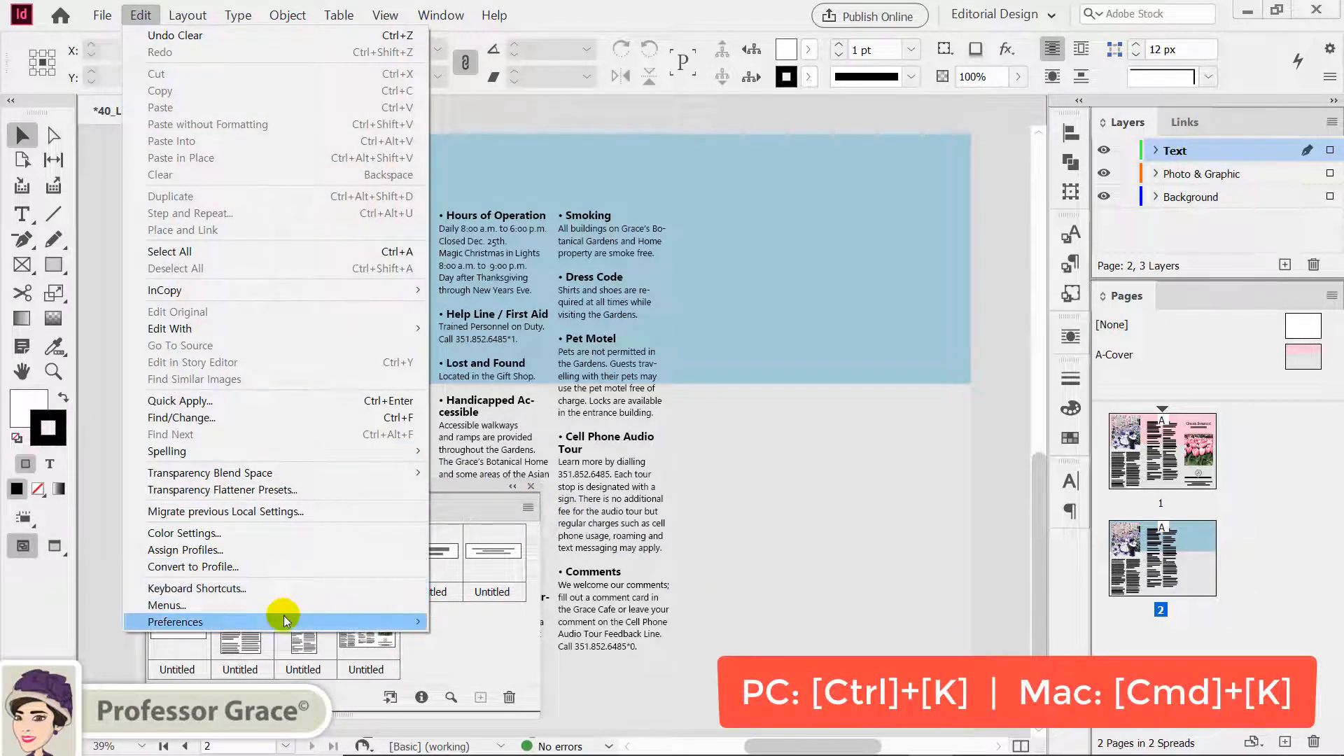
mouse_move(288, 620)
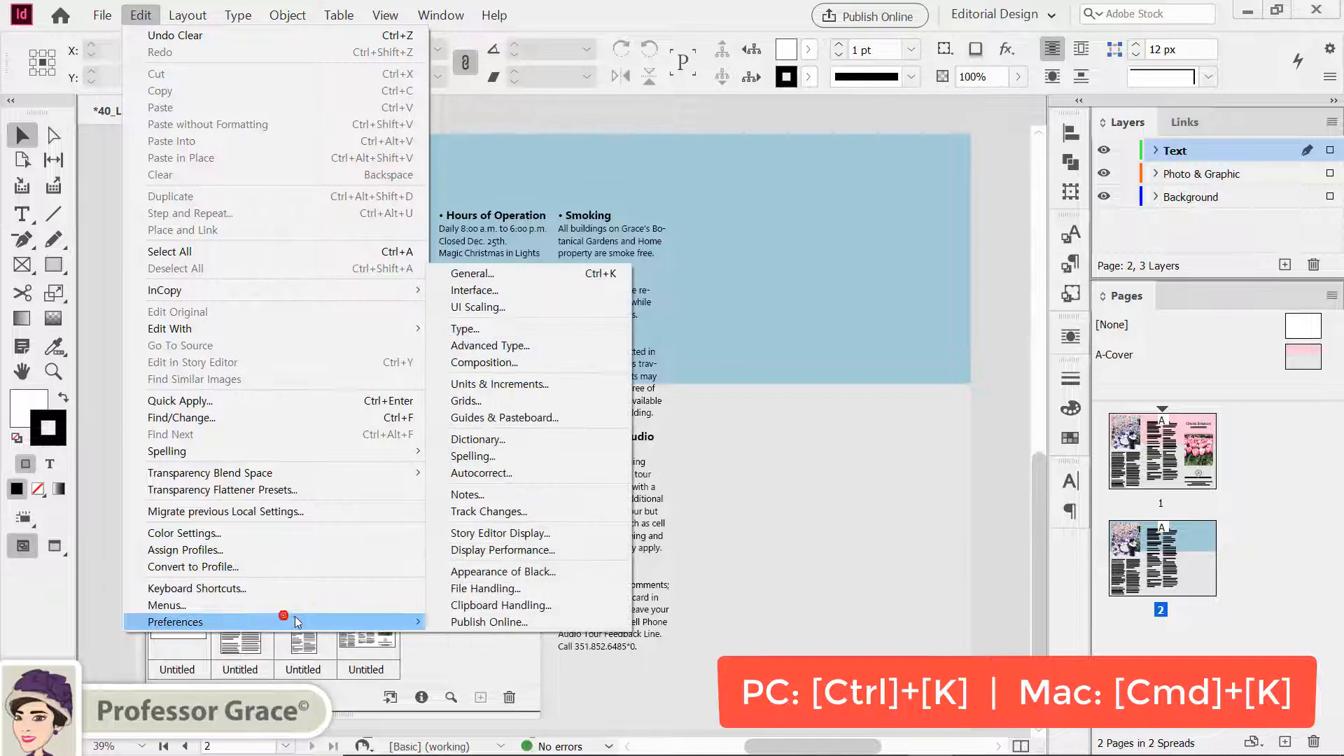
click(501, 592)
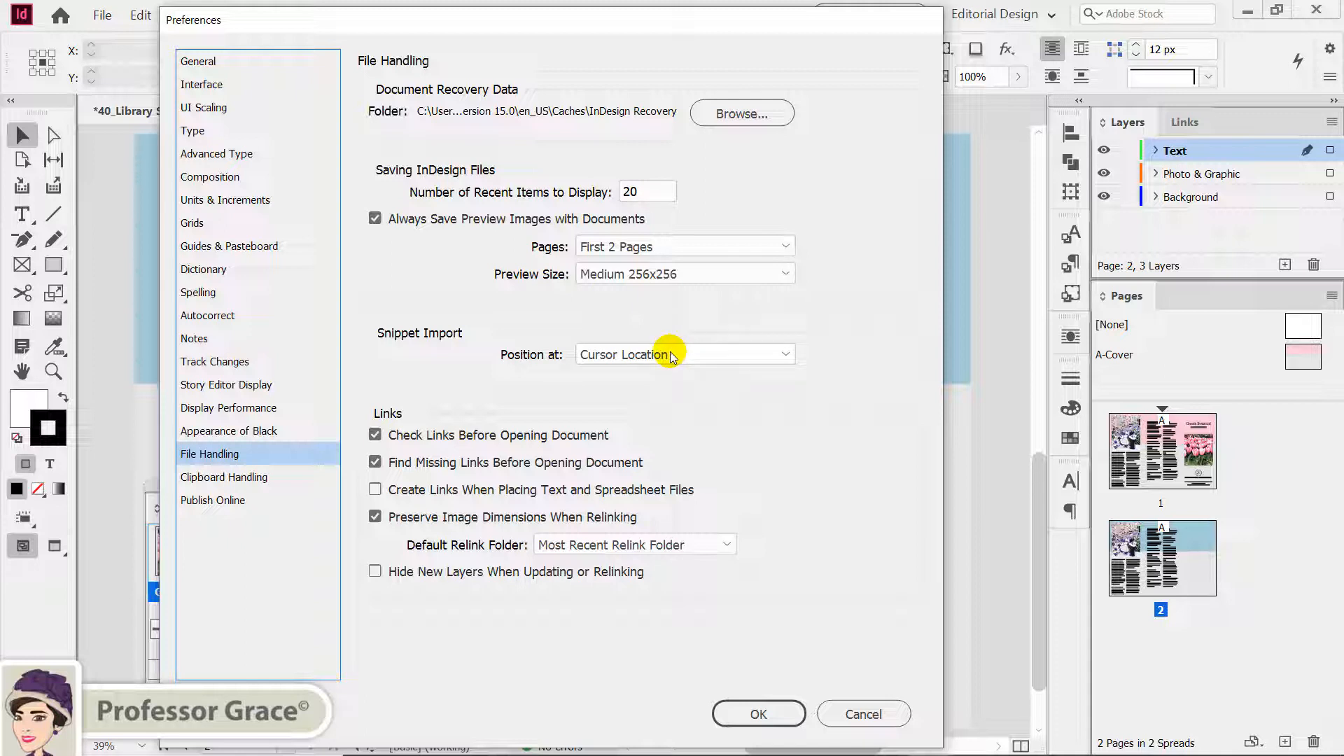
click(760, 713)
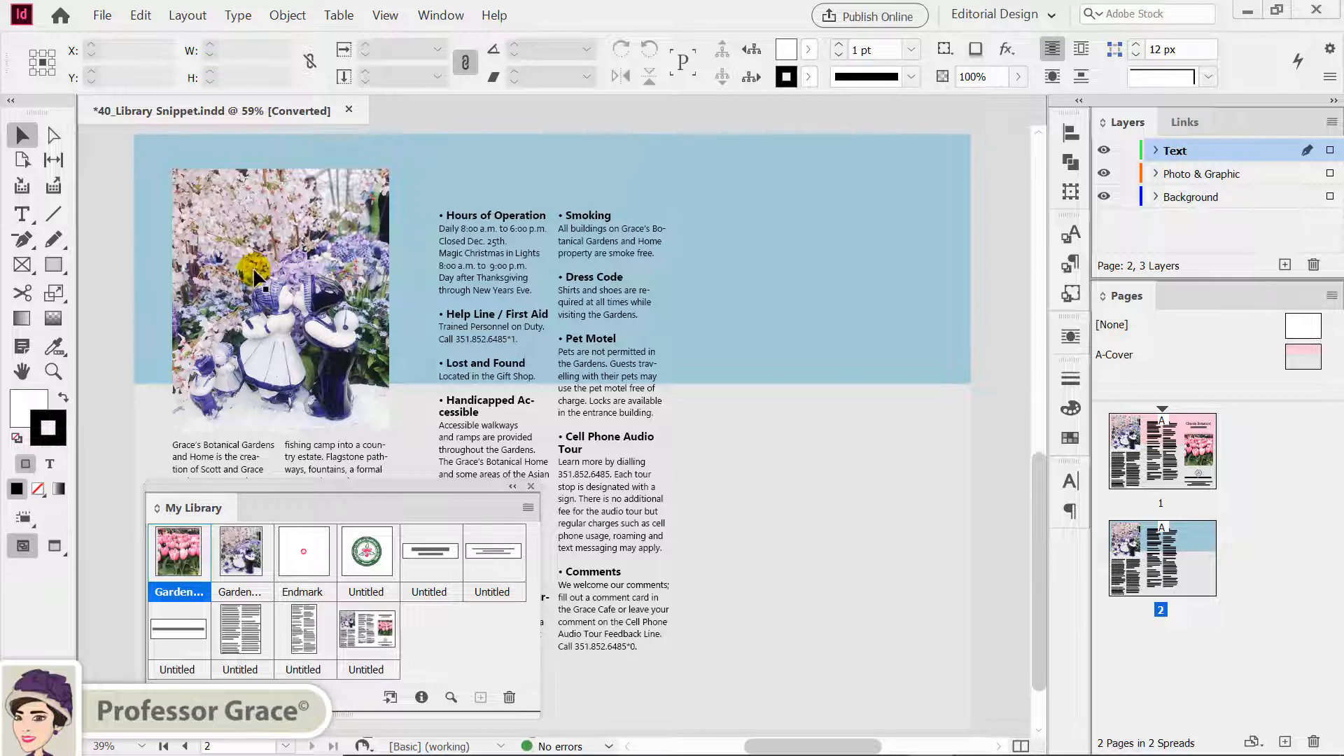
Place Top Snippet.idms from the Library & Snippet folder in the empty cover panel on page 2.
click(104, 17)
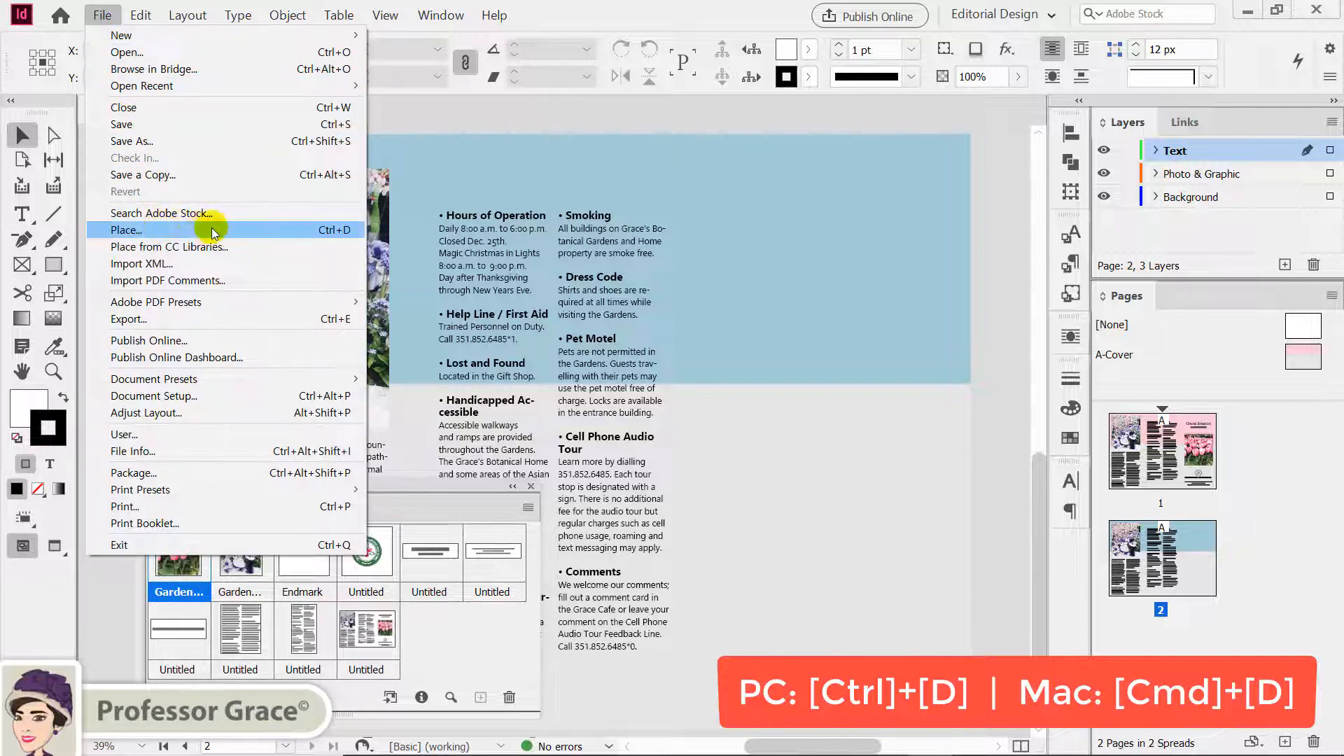
click(338, 230)
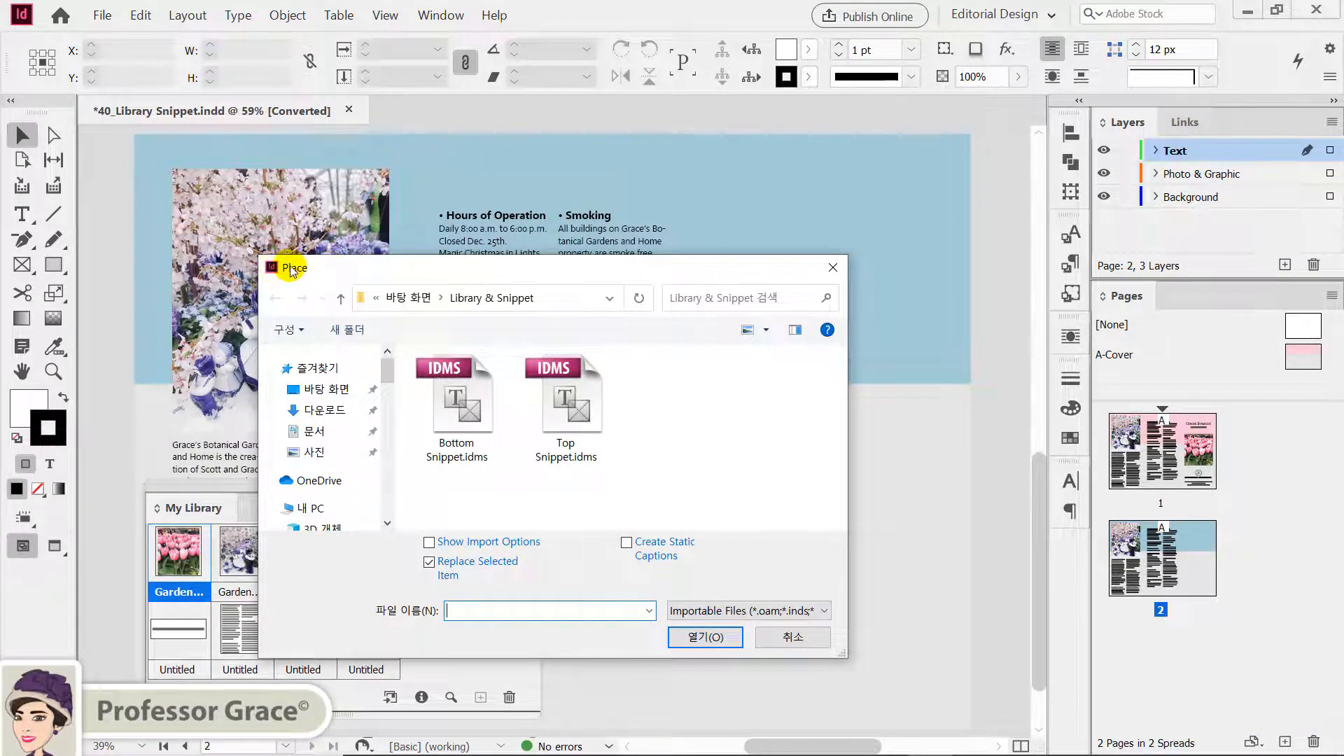
click(578, 427)
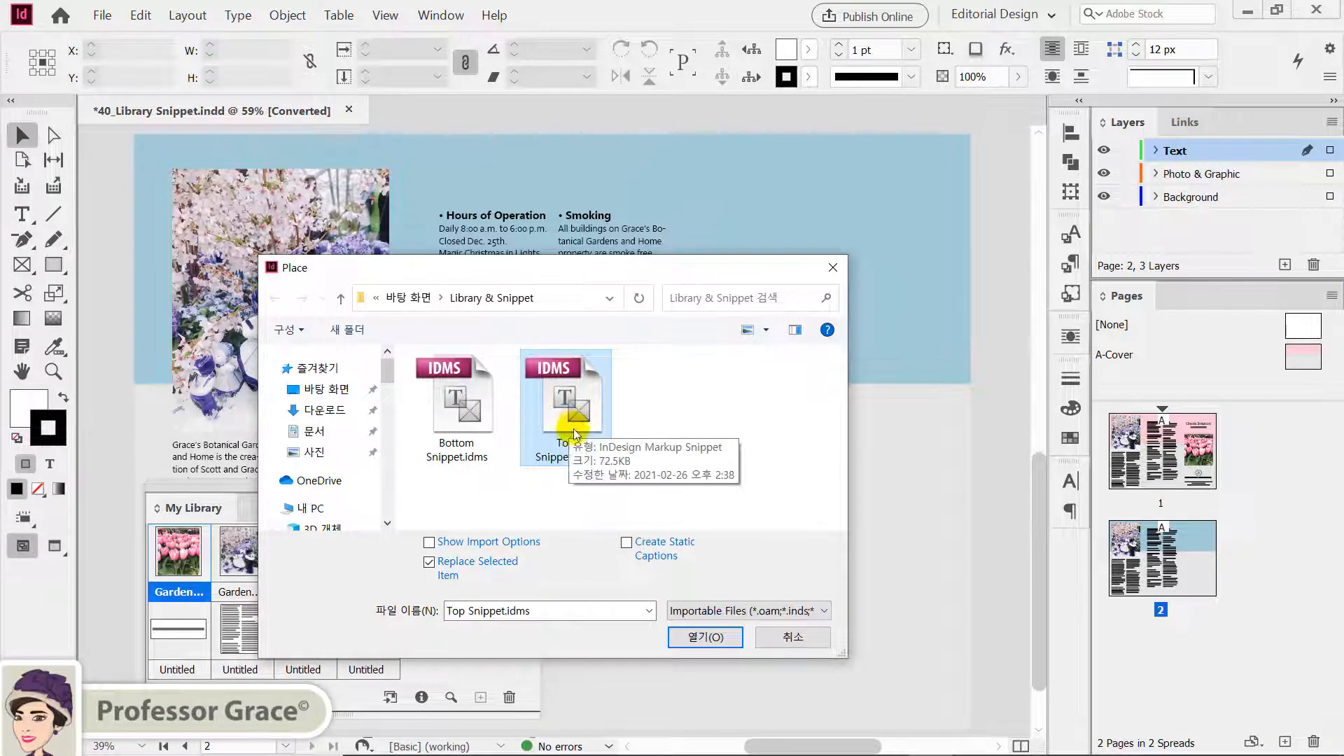
click(700, 637)
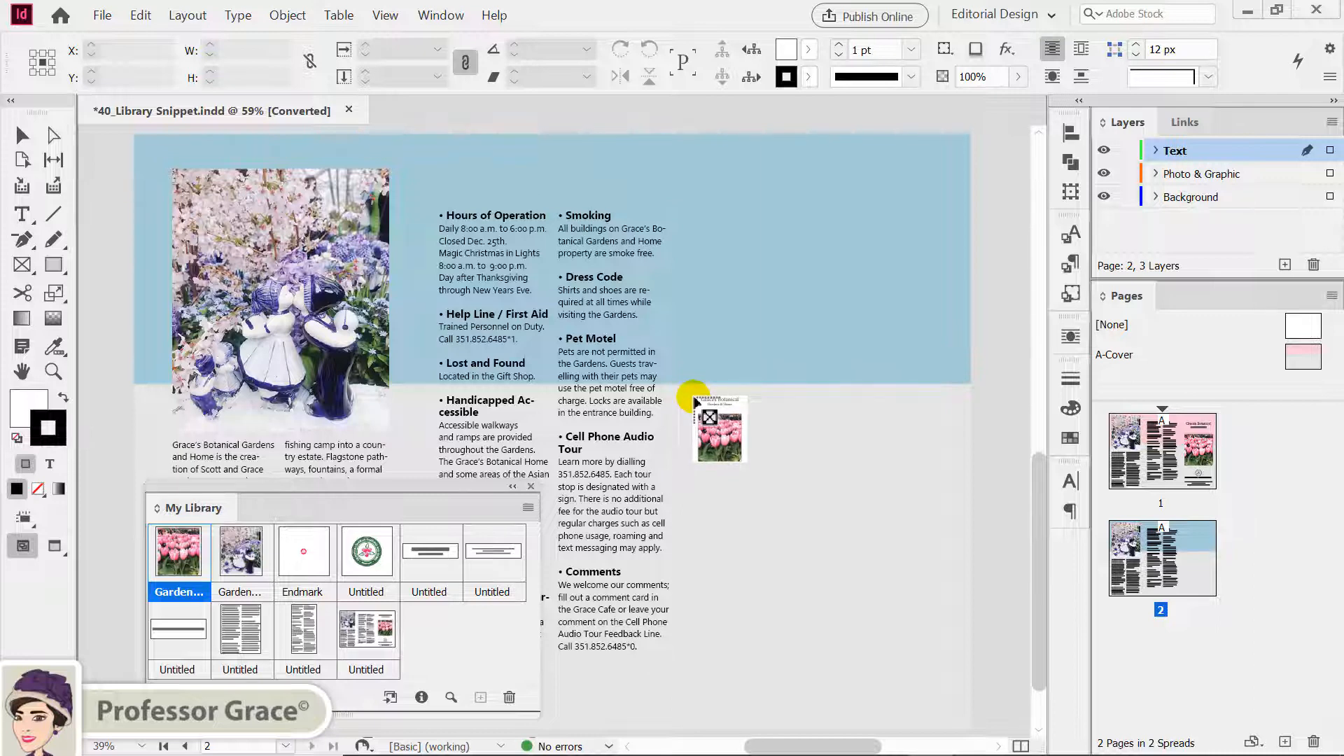
click(695, 401)
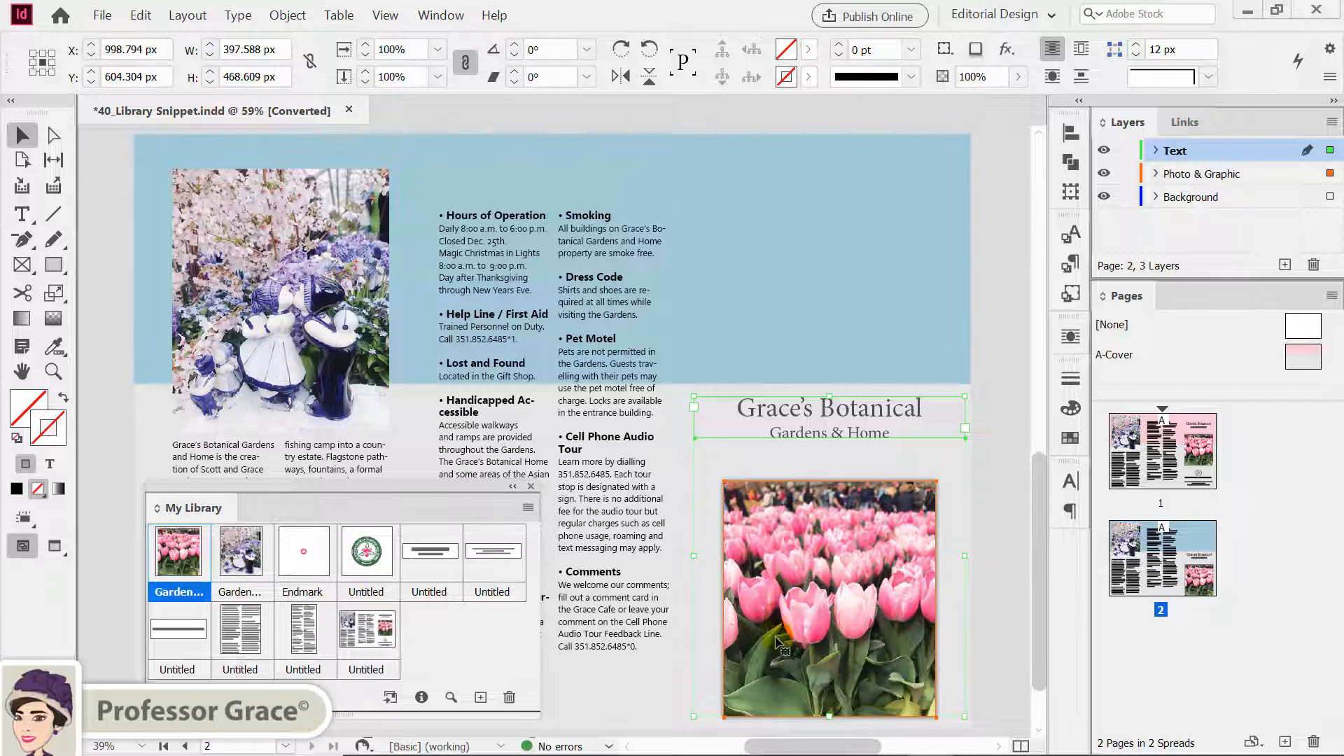
Move the placed title and tulip photo up the cover panel to about X 992 px, Y 337 px and deselect them.
drag(777, 641, 780, 457)
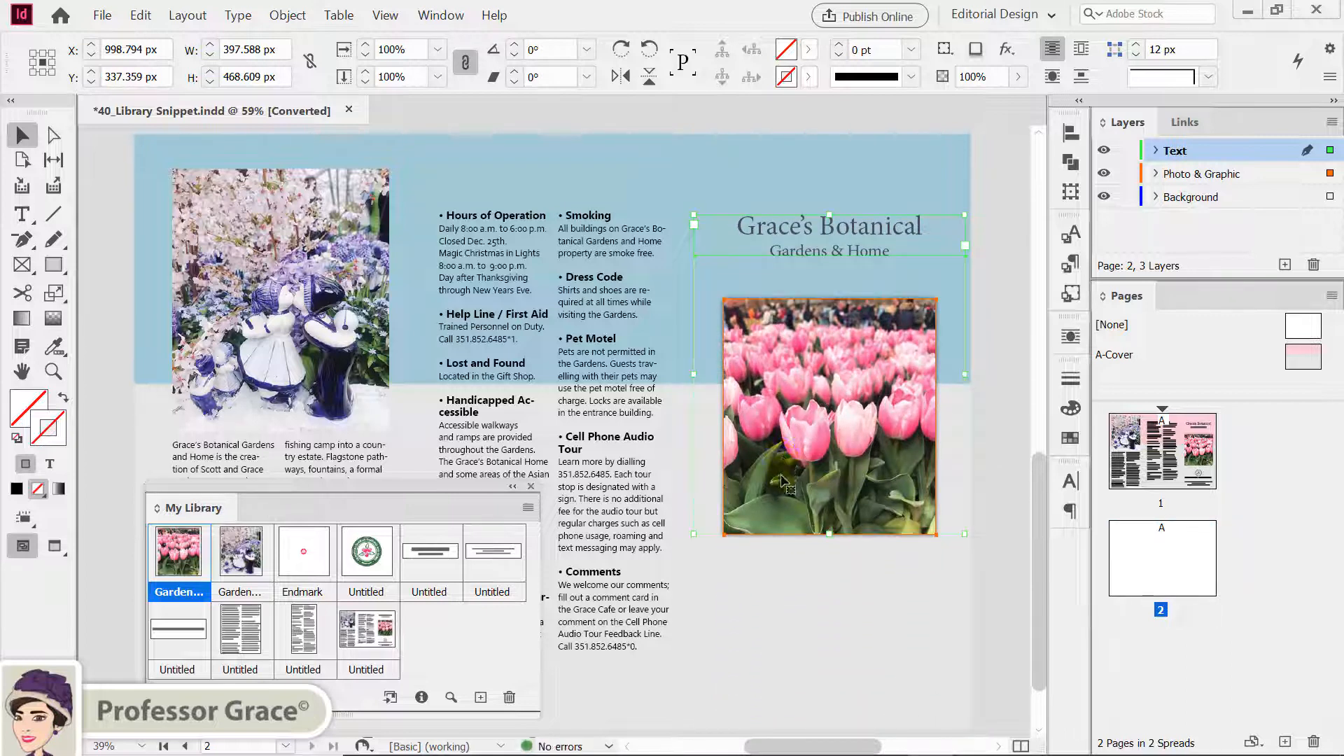
key(Left)
key(Left)
key(Left)
key(Left)
key(Left)
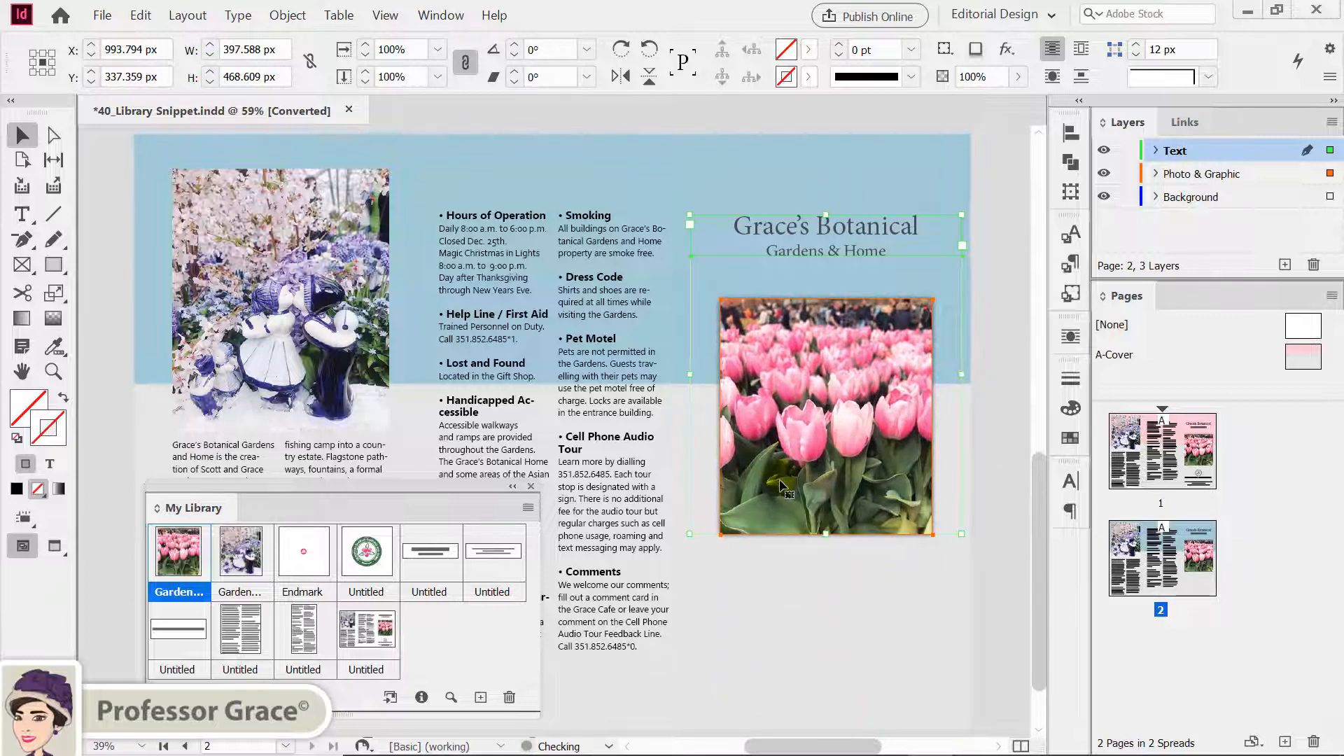
key(Left)
key(Left)
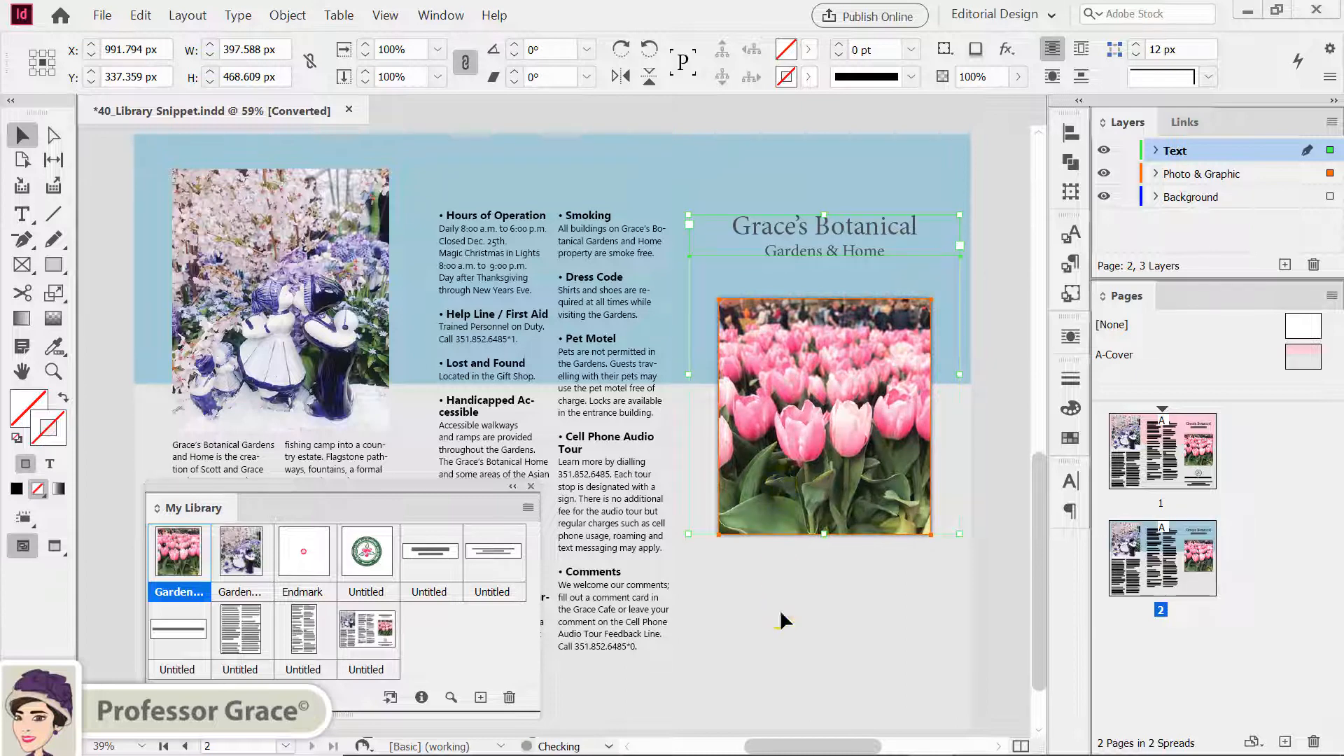
click(779, 609)
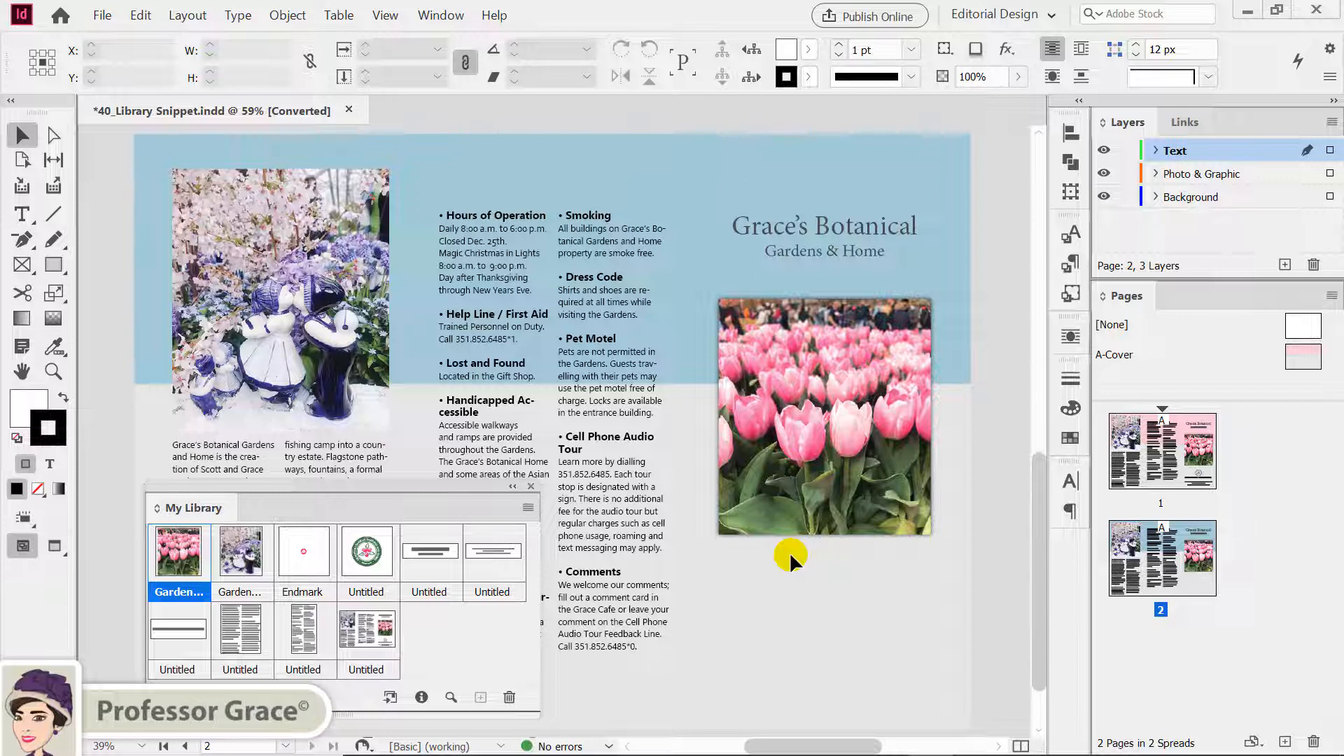
Set the Snippet Import position to Original Location in the File Handling preferences.
click(141, 15)
mouse_move(283, 622)
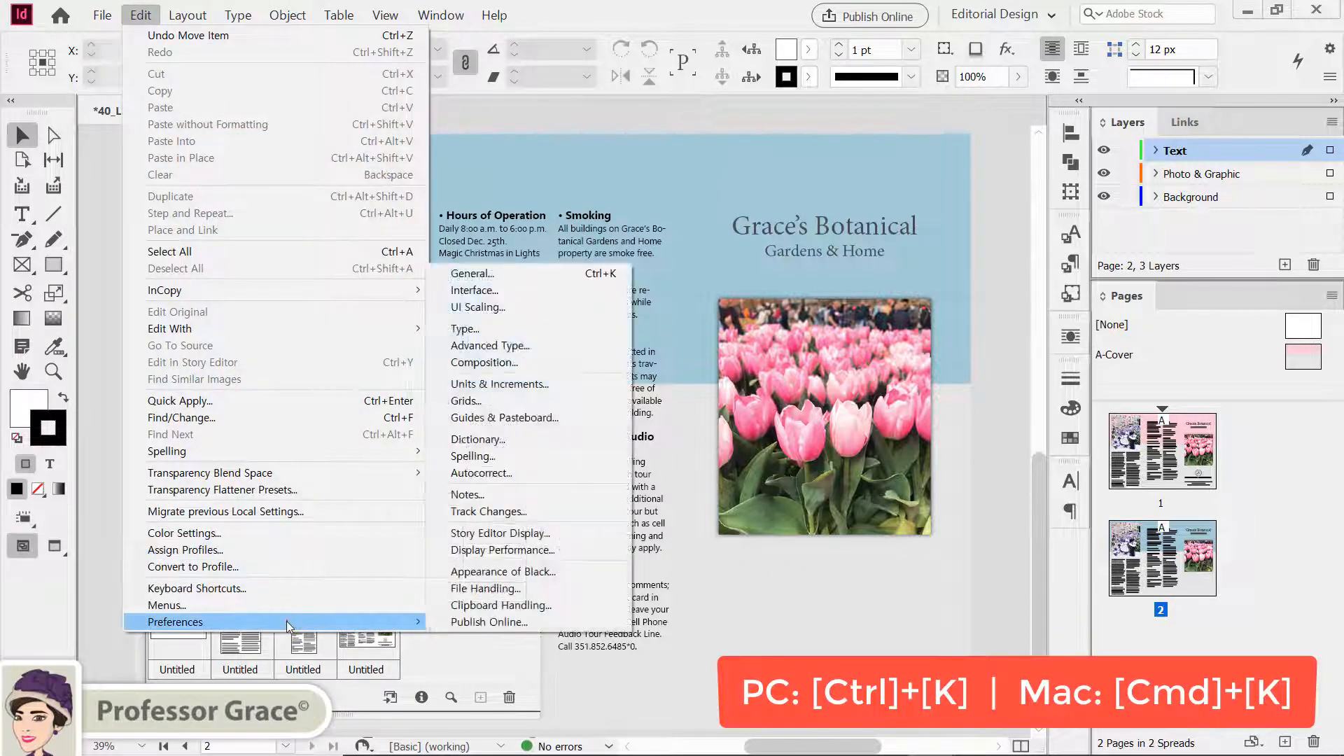
click(516, 595)
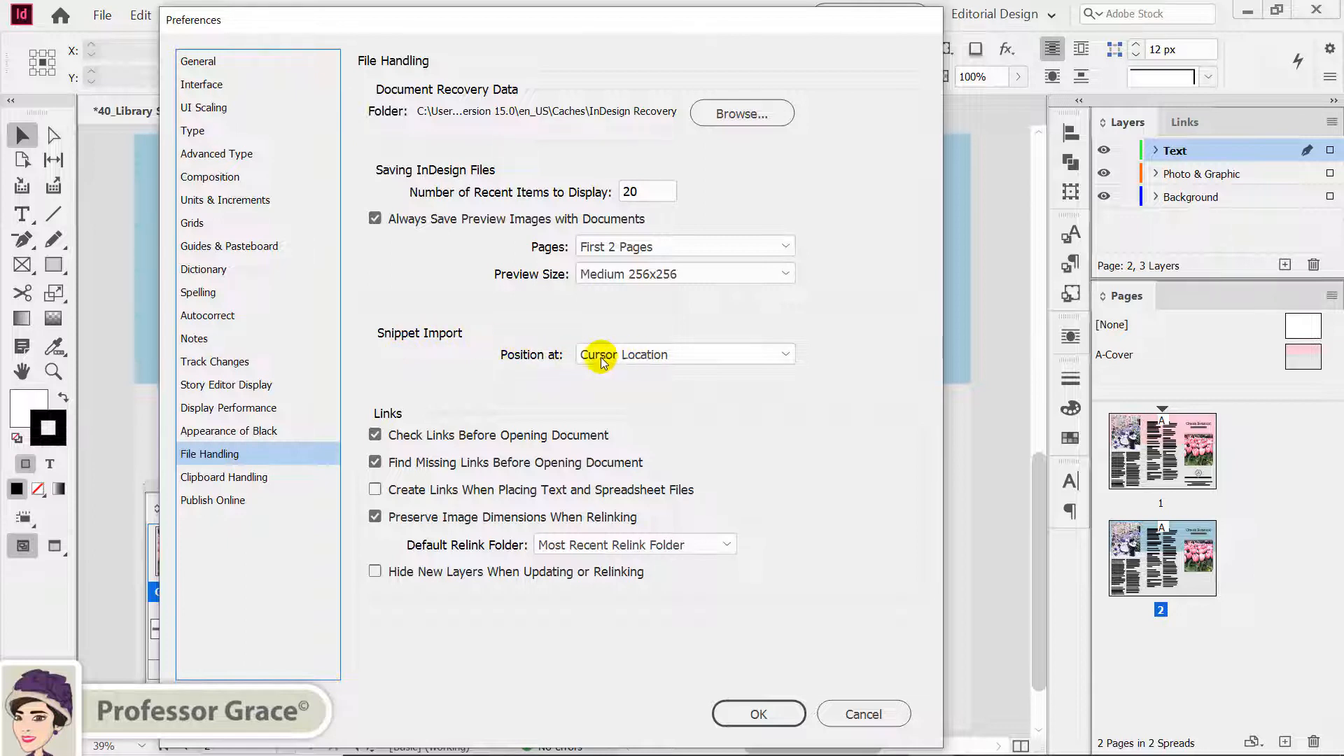
click(632, 357)
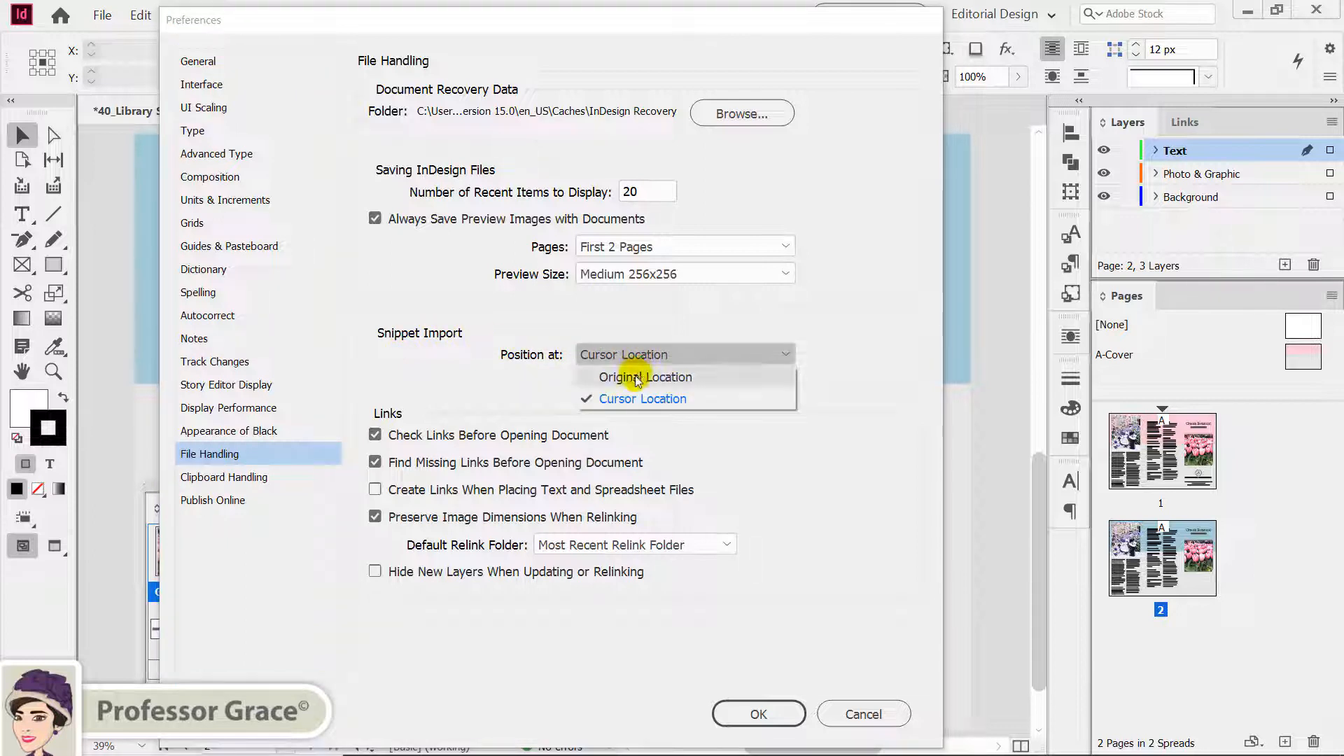
click(637, 378)
click(754, 712)
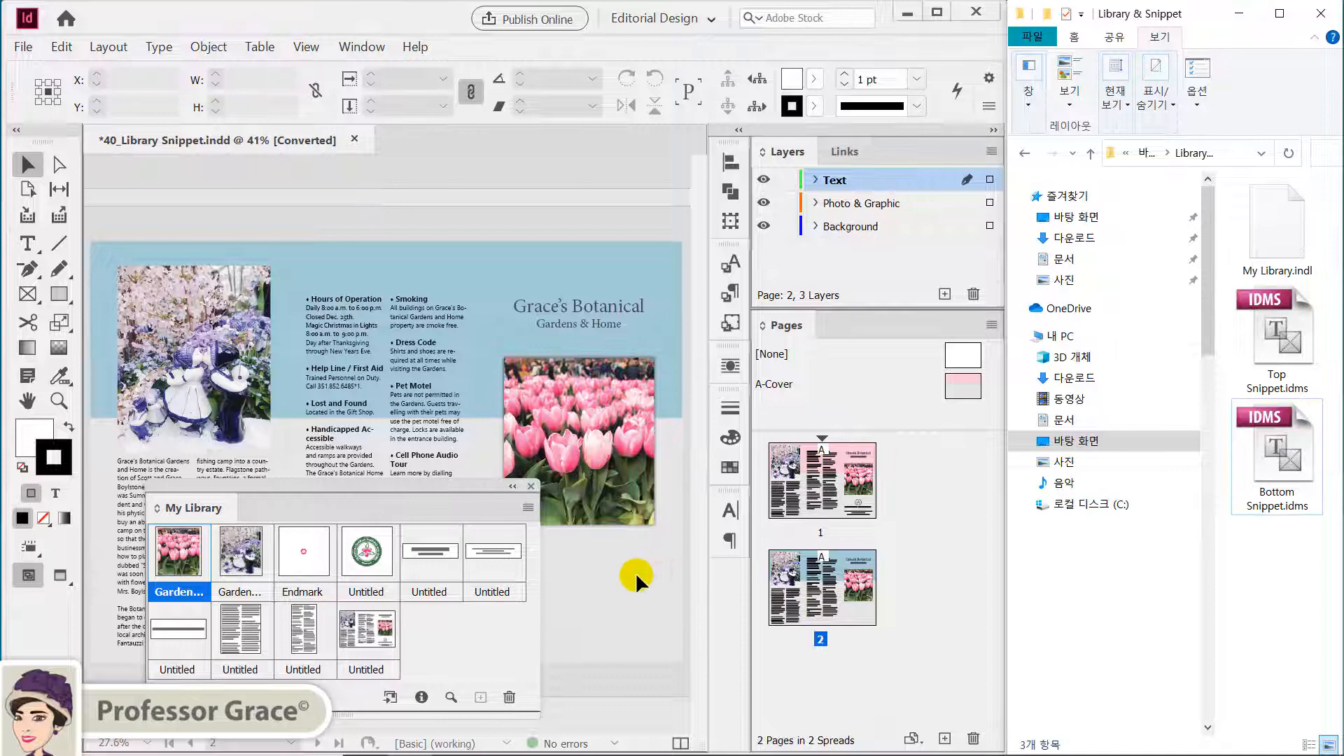
Place Bottom Snippet.idms from the Library & Snippet folder window onto page 2, maximize the document window and deselect the placed objects.
click(1288, 547)
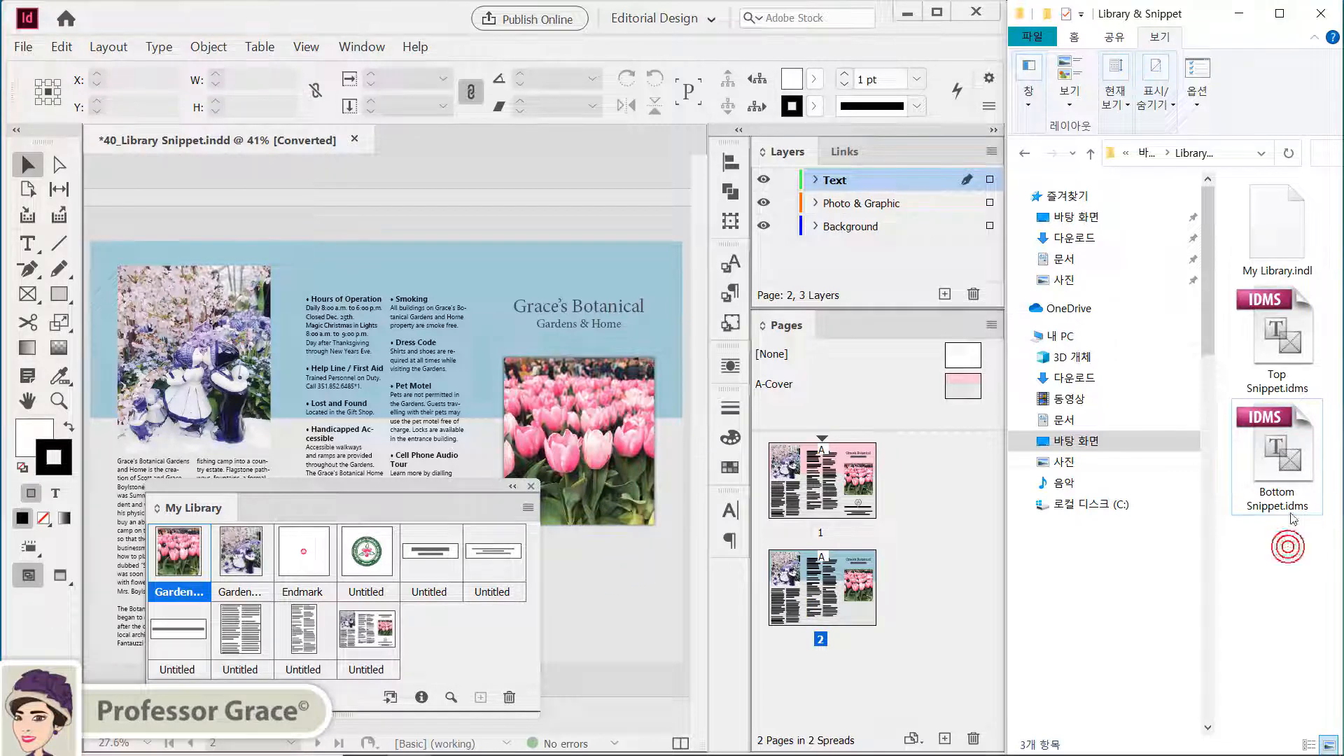
click(1290, 510)
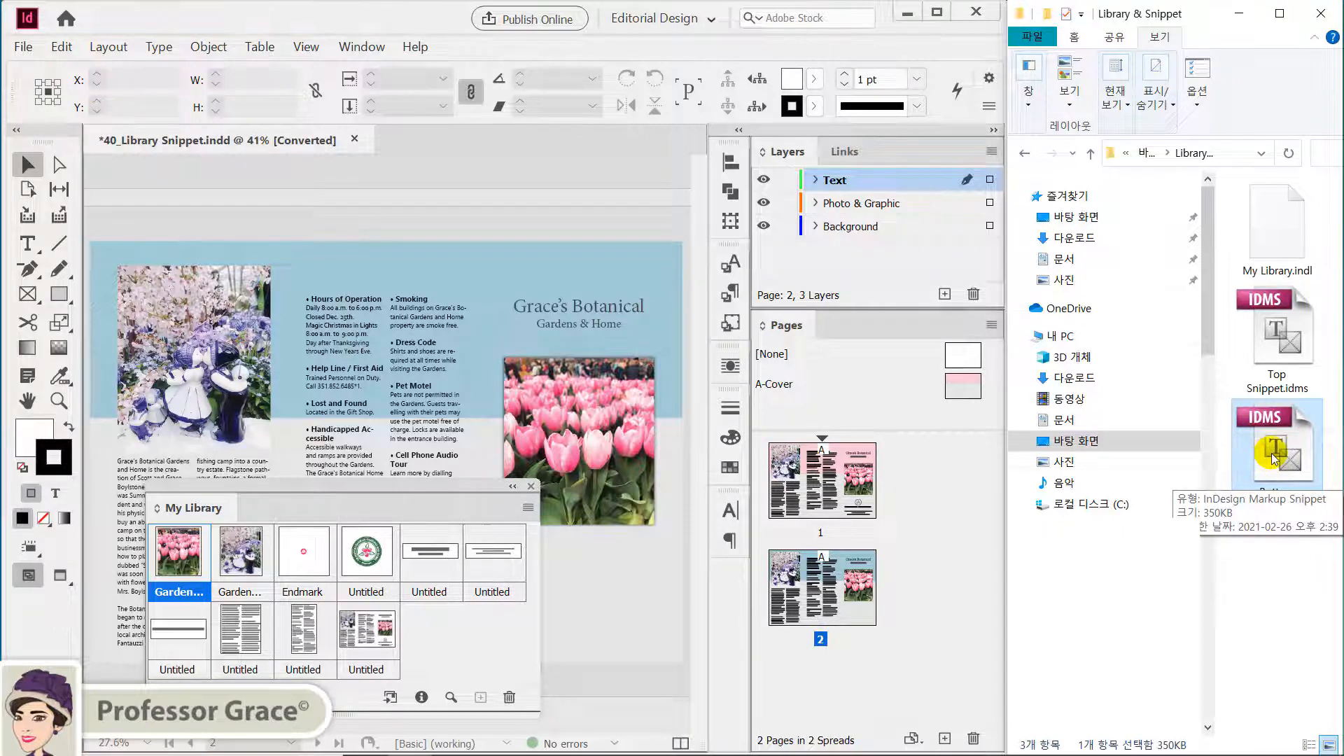
drag(1280, 455, 577, 536)
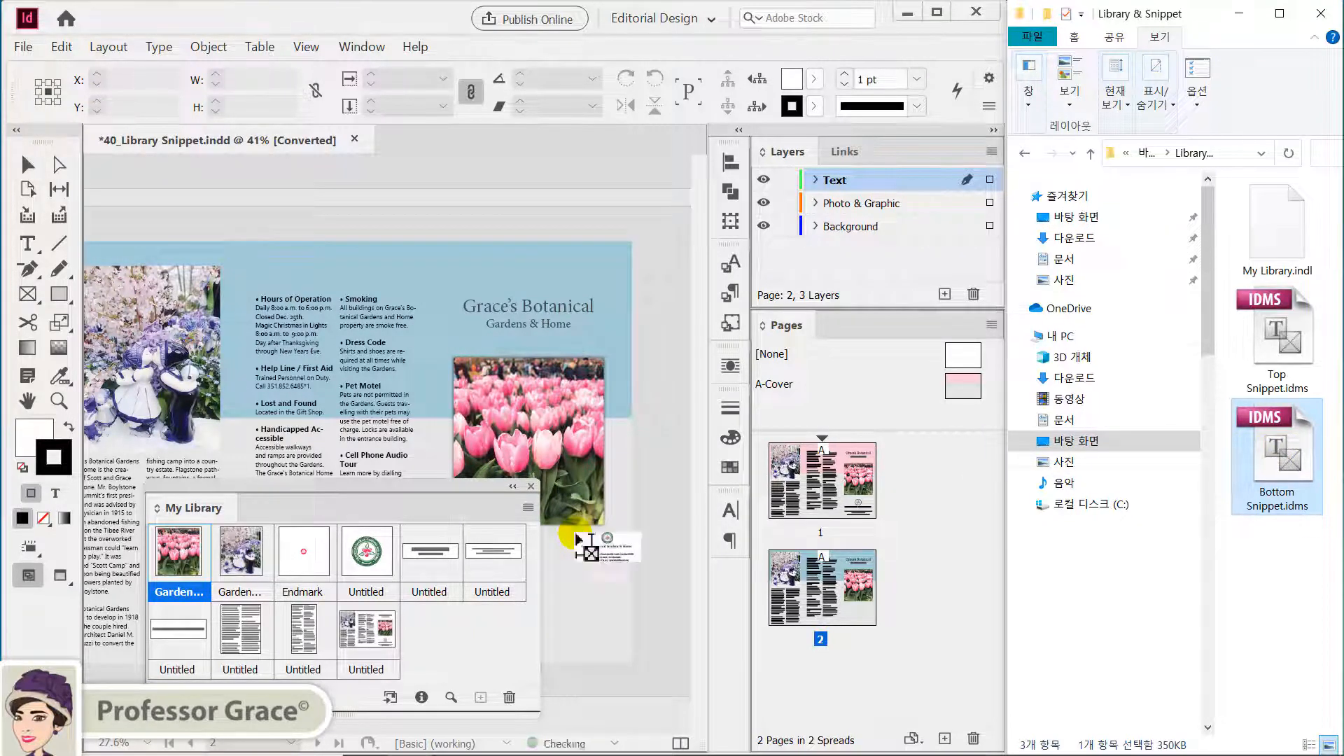
click(580, 537)
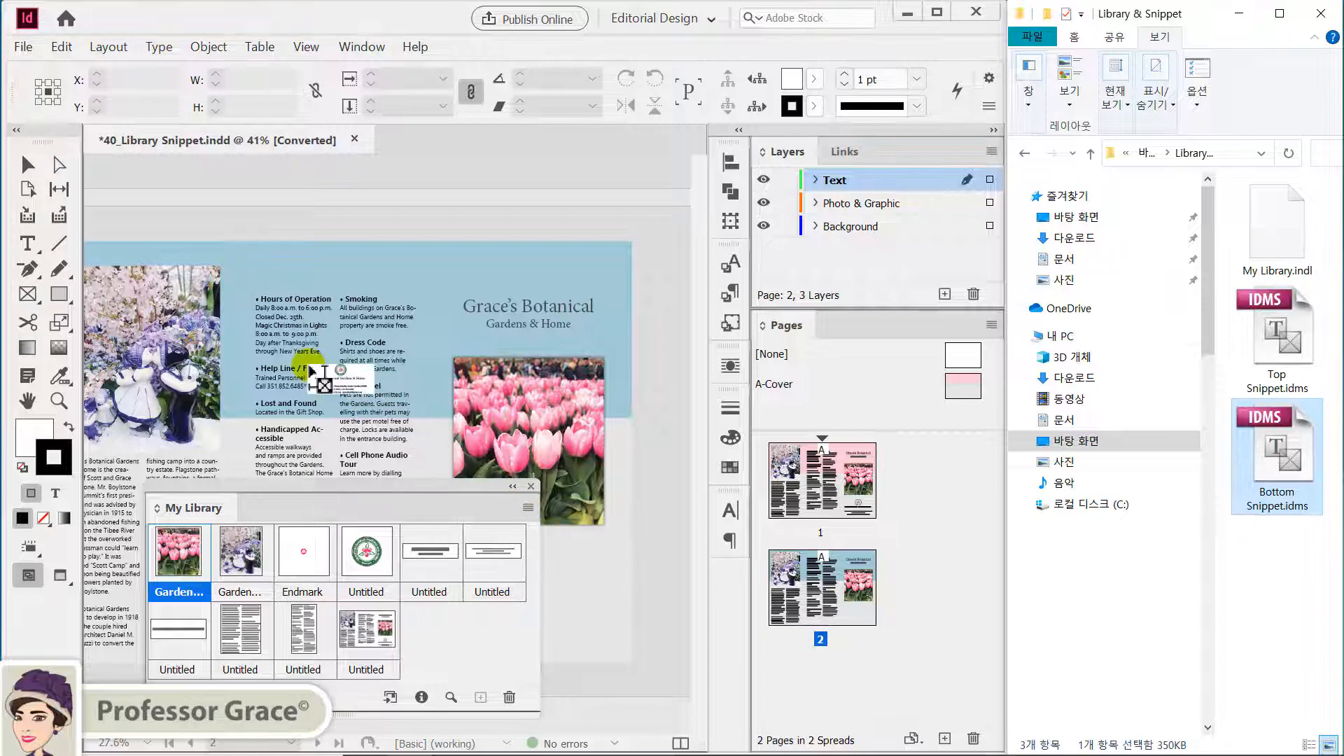
click(275, 365)
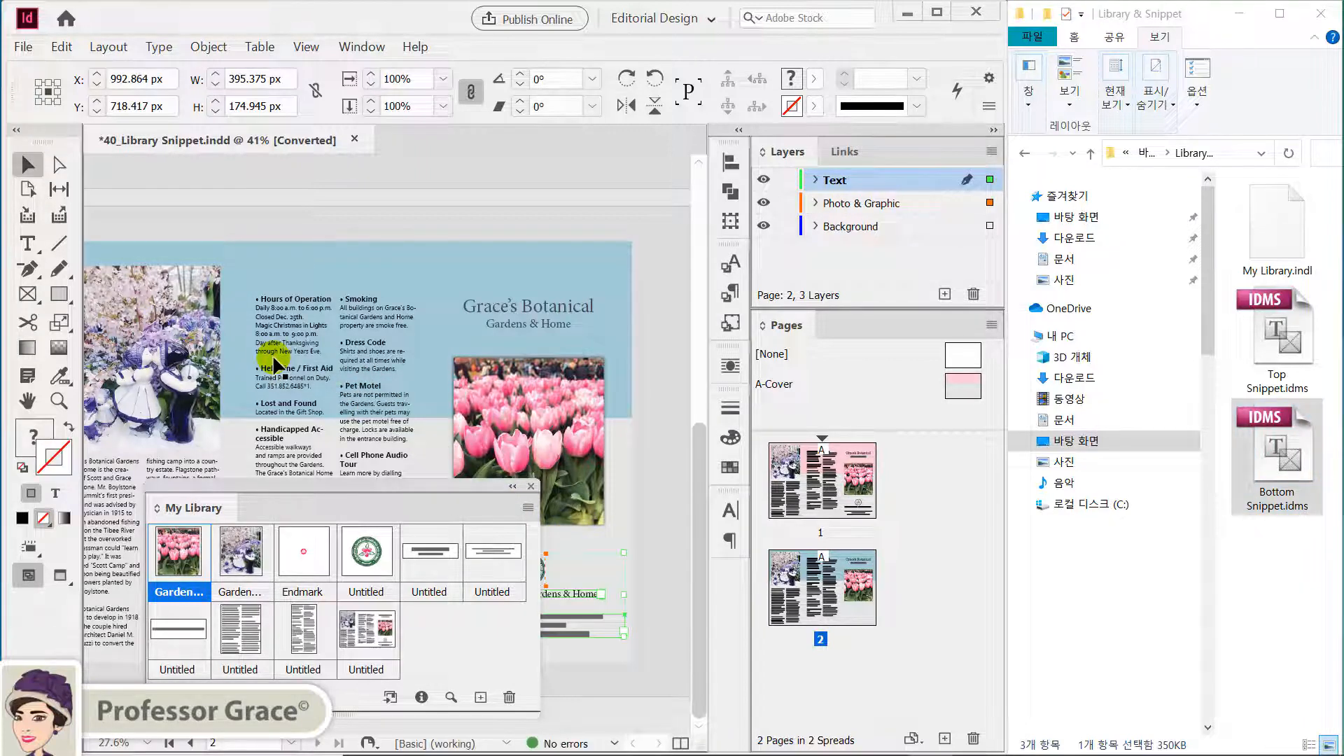
scroll(274, 365, left, 1)
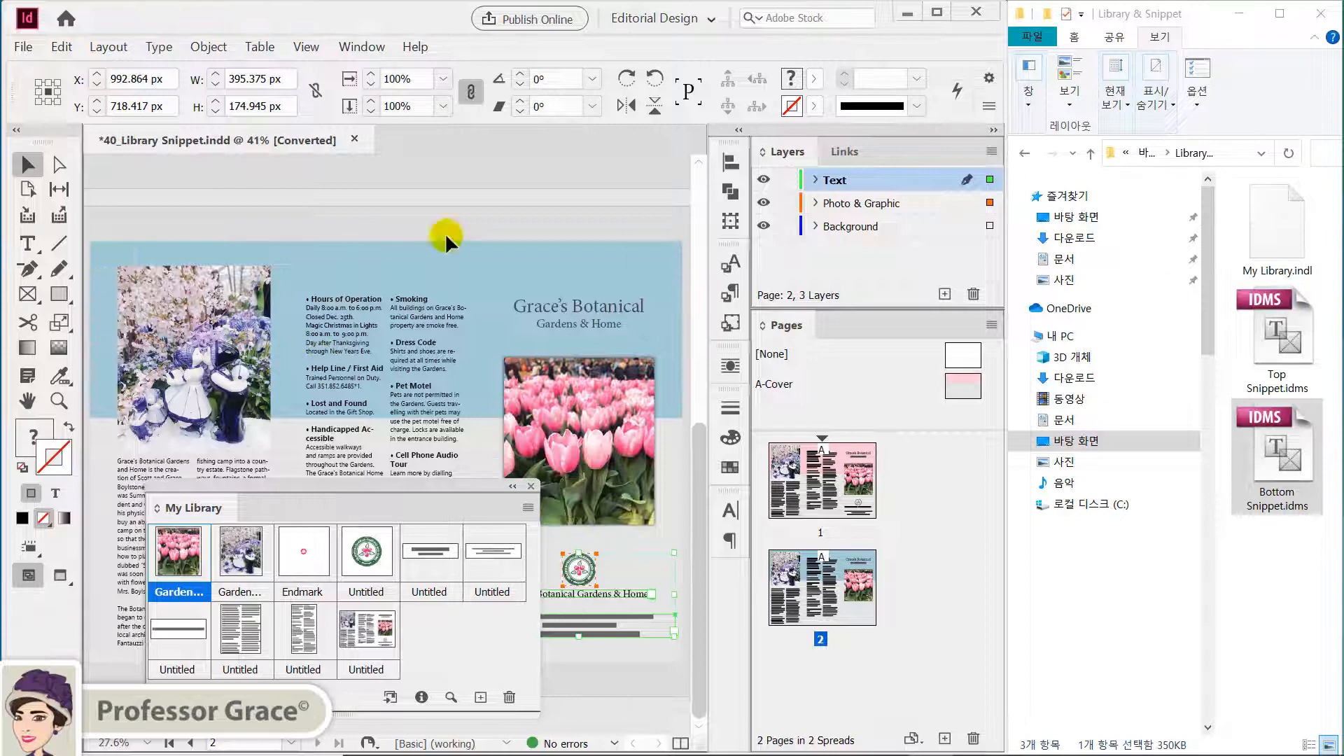
click(937, 11)
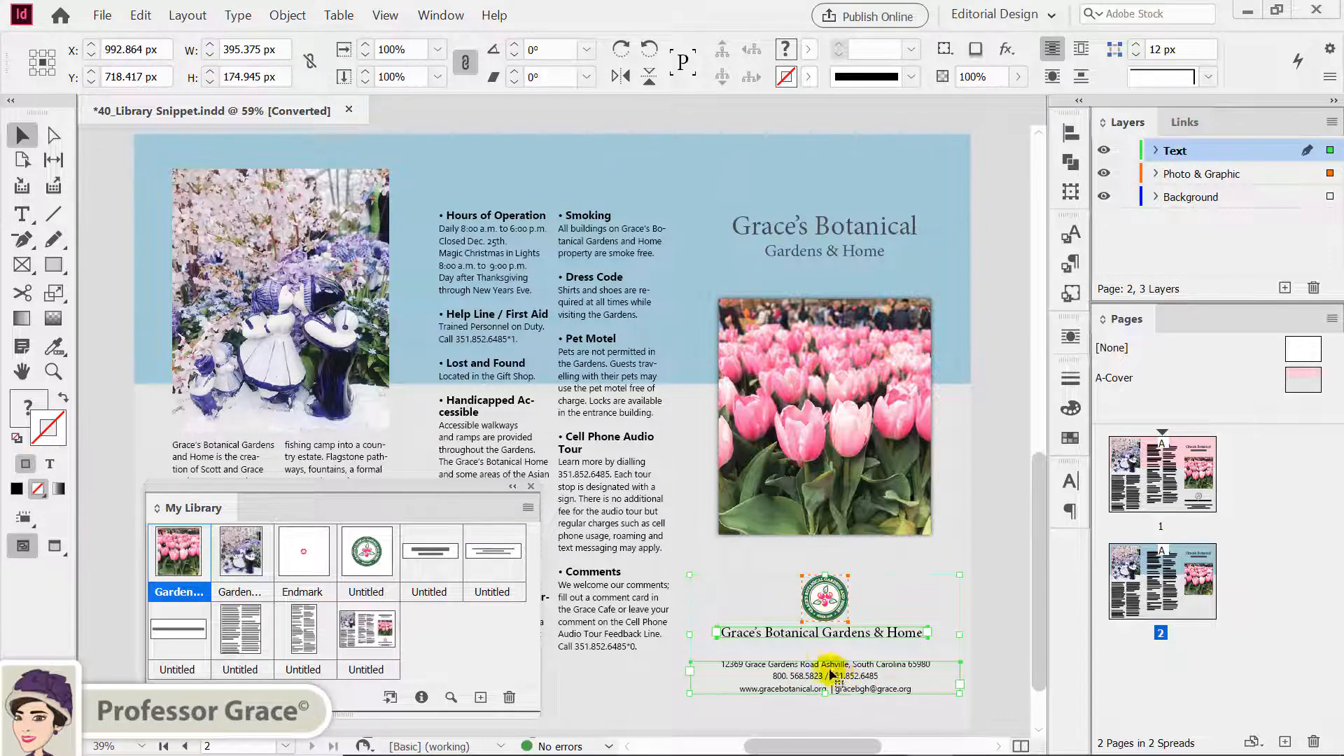
click(683, 539)
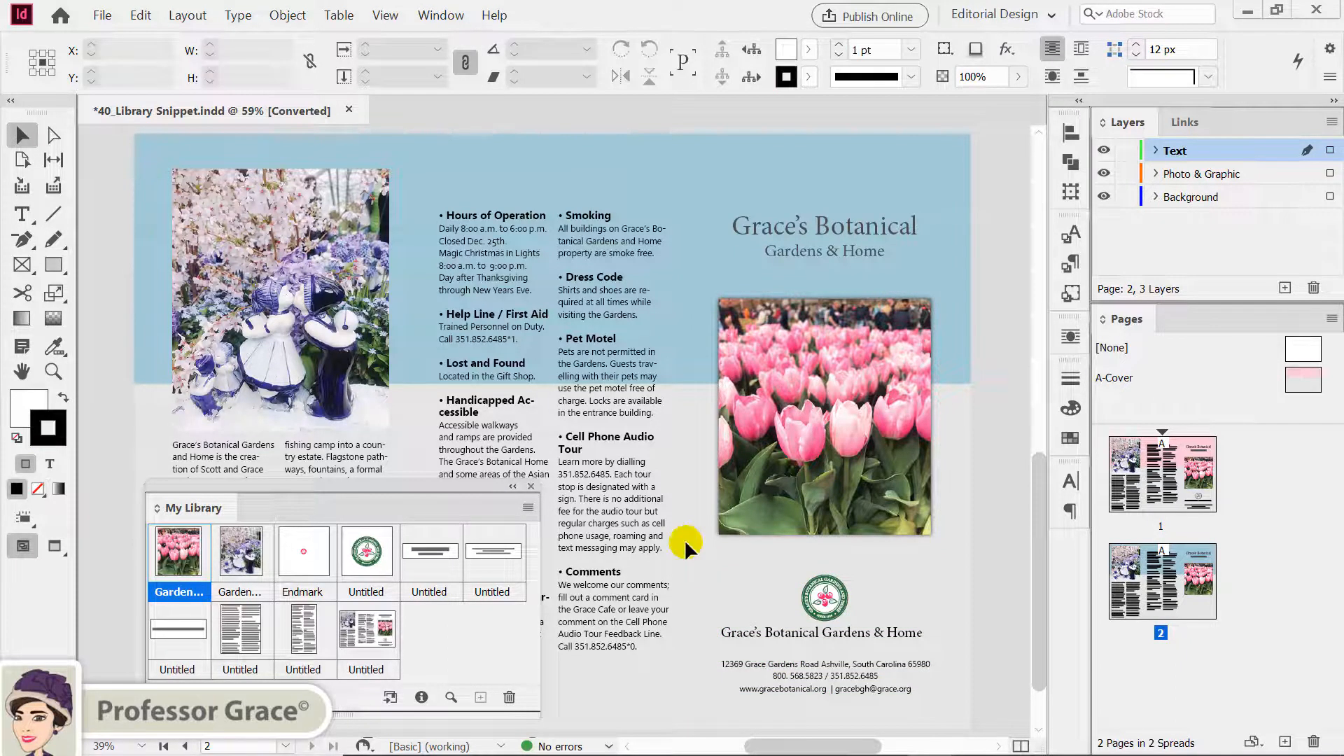